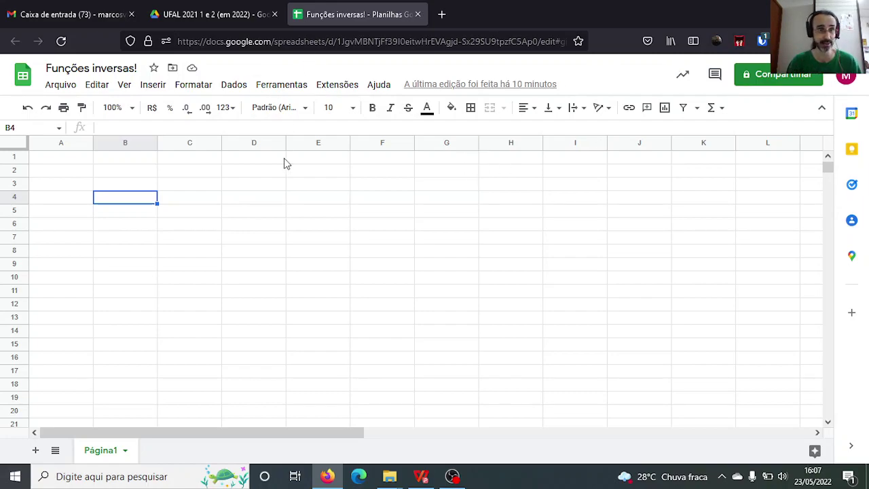
Rename the sheet Página1 as "Exemplo: linear".
{"action": "left_click", "coordinate": [213, 242]}
{"action": "double_click", "coordinate": [105, 459]}
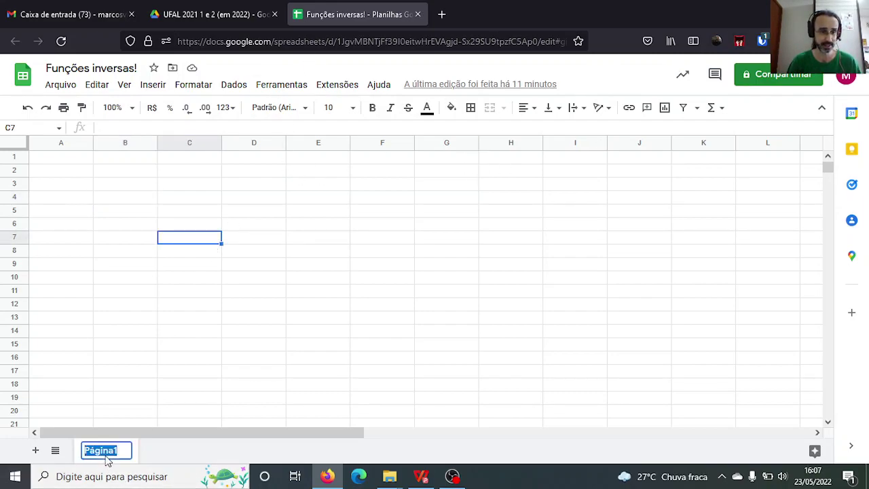
{"action": "type", "text": "Exemplo"}
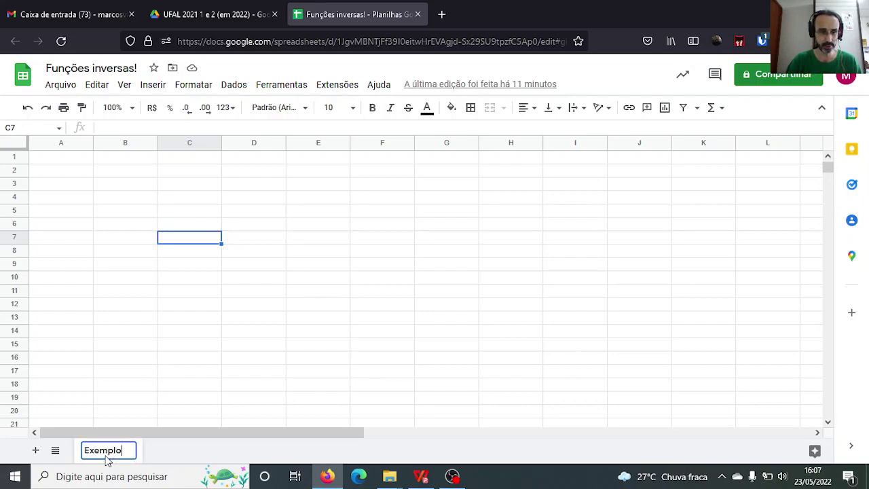
{"action": "type", "text": ": linear"}
{"action": "key", "text": "Return"}
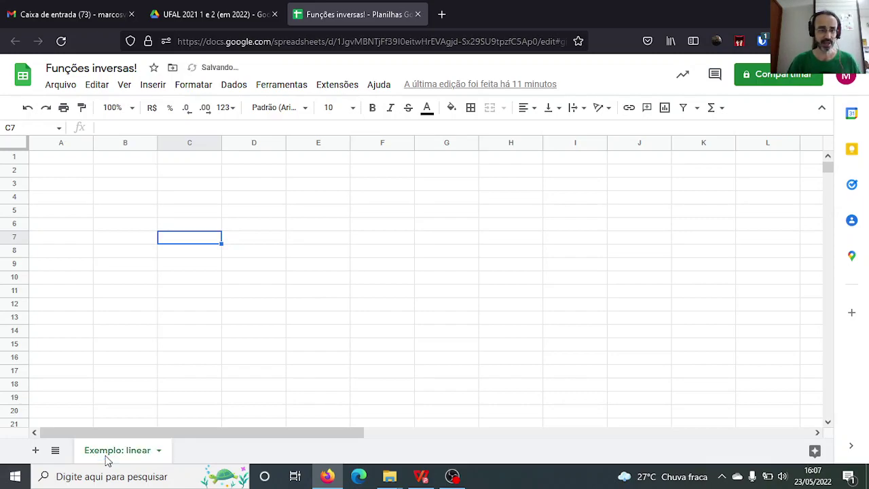
Enter the text "y=ax+b" in cell A1.
{"action": "left_click", "coordinate": [66, 164]}
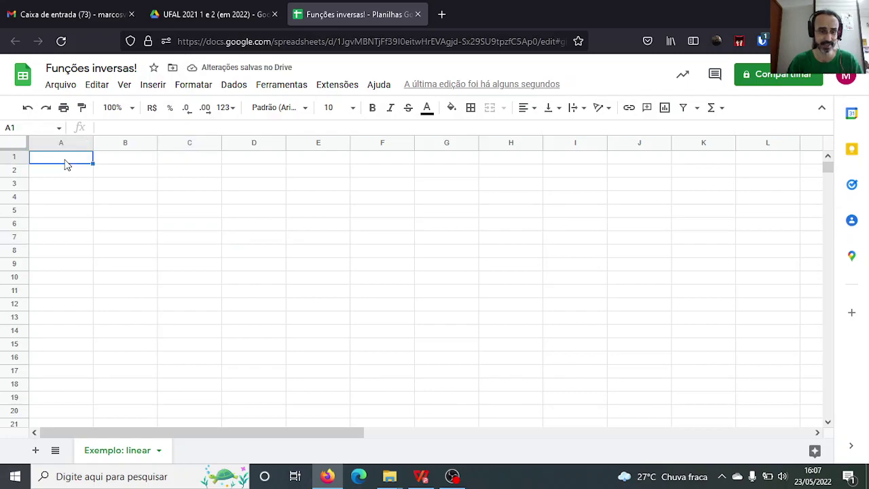
{"action": "type", "text": "y"}
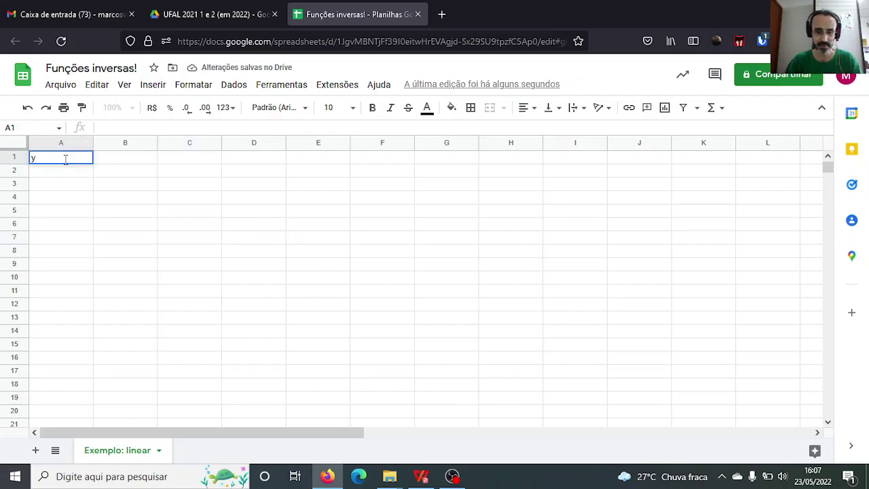
{"action": "type", "text": "=ax"}
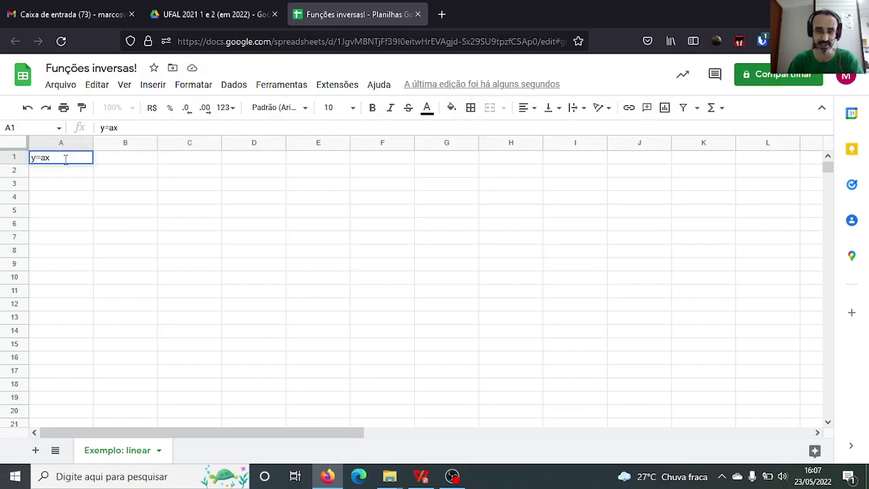
{"action": "type", "text": "+b"}
{"action": "key", "text": "Return"}
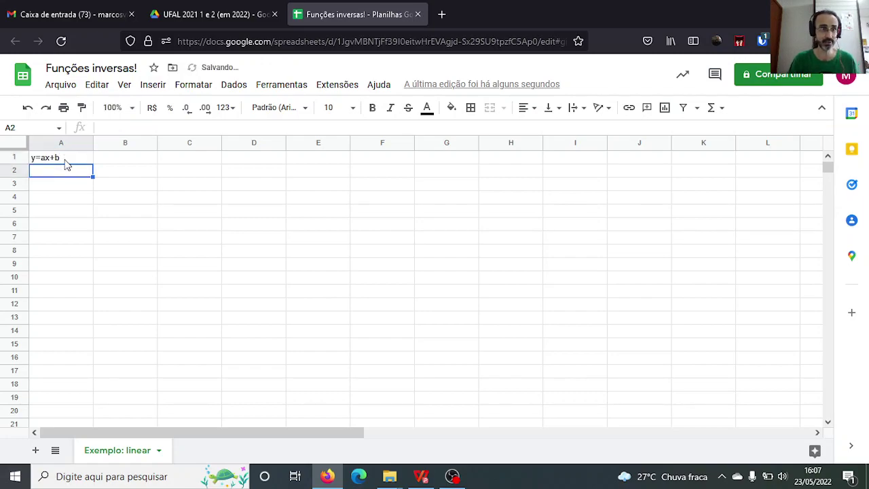
Add spaces to the equation in cell A1 so it reads "y = ax + b".
{"action": "left_click", "coordinate": [65, 160]}
{"action": "left_click", "coordinate": [123, 127]}
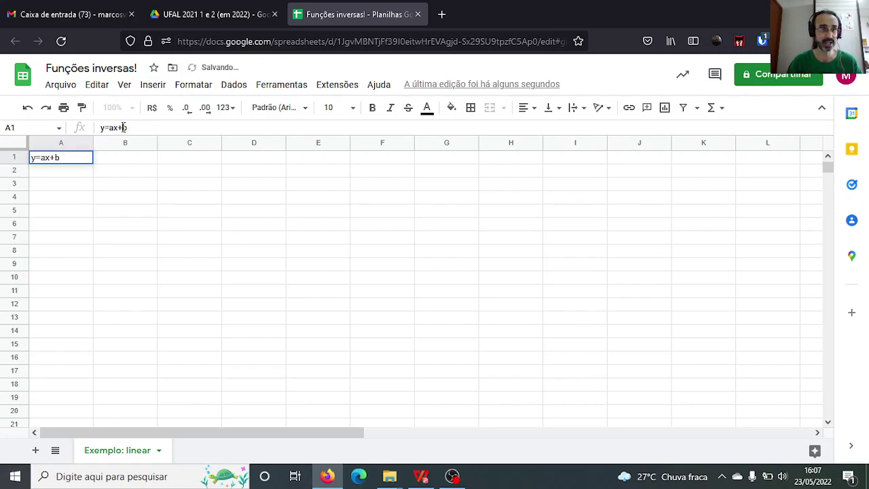
{"action": "key", "text": "Right"}
{"action": "key", "text": "Right"}
{"action": "key", "text": "Right"}
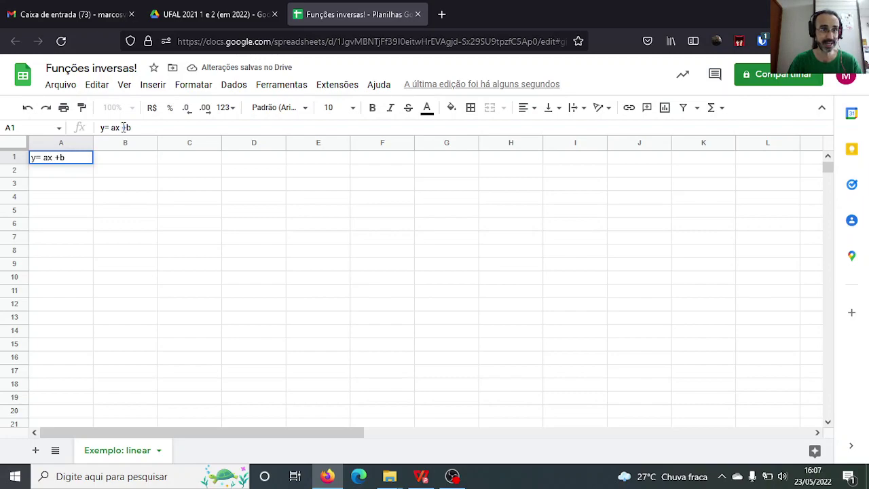
{"action": "key", "text": "Left"}
{"action": "key", "text": "Left"}
{"action": "key", "text": "Left"}
{"action": "key", "text": "Left"}
{"action": "key", "text": "Left"}
{"action": "key", "text": "Left"}
{"action": "key", "text": "Left"}
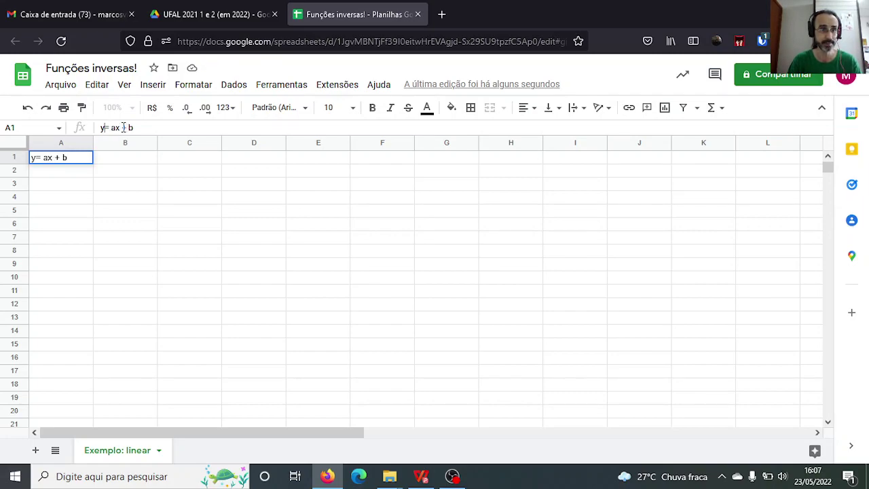
{"action": "key", "text": "Return"}
Enter "planta com 10 cm" in cell B2 and "cresce 2 cm por semana" in cell B3.
{"action": "key", "text": "Right"}
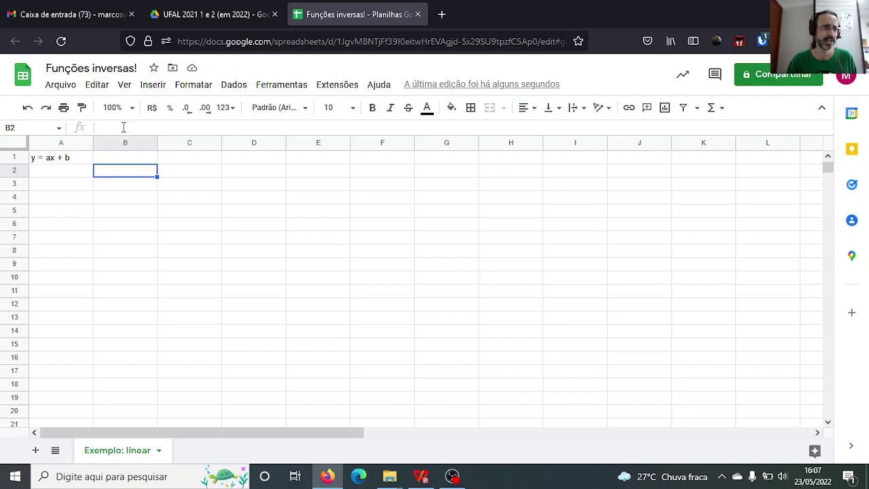
{"action": "key", "text": "Down"}
{"action": "key", "text": "Up"}
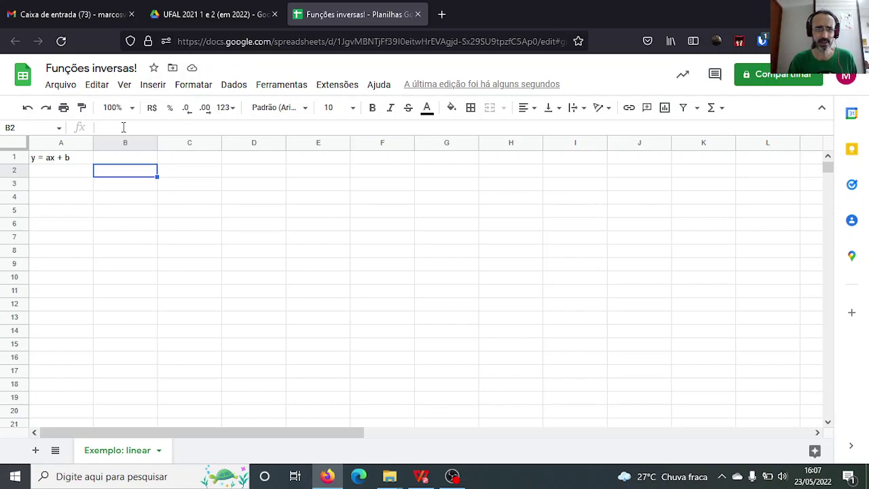
{"action": "type", "text": "planta c"}
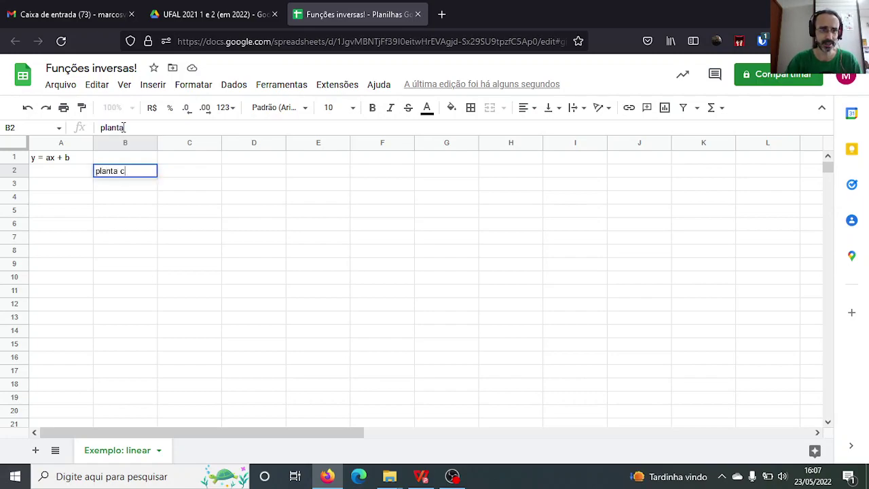
{"action": "type", "text": "om 10 cm"}
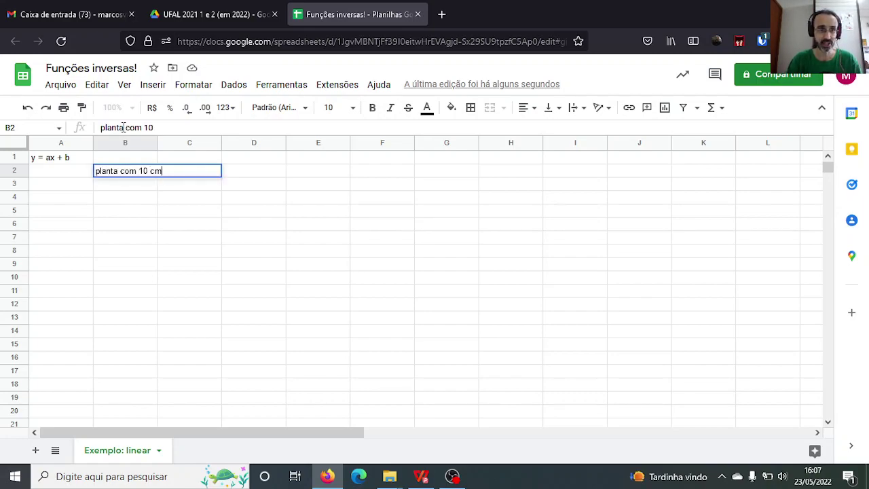
{"action": "key", "text": "Return"}
{"action": "type", "text": "cresce"}
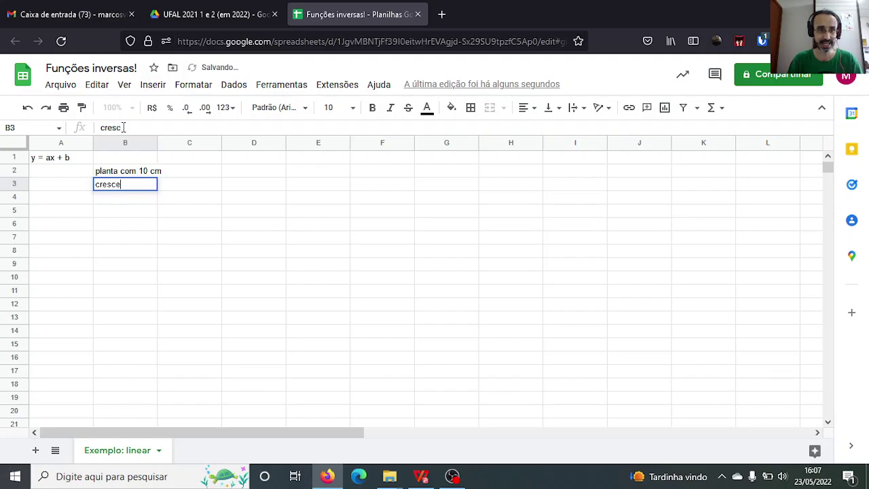
{"action": "type", "text": " 2 cm por semana"}
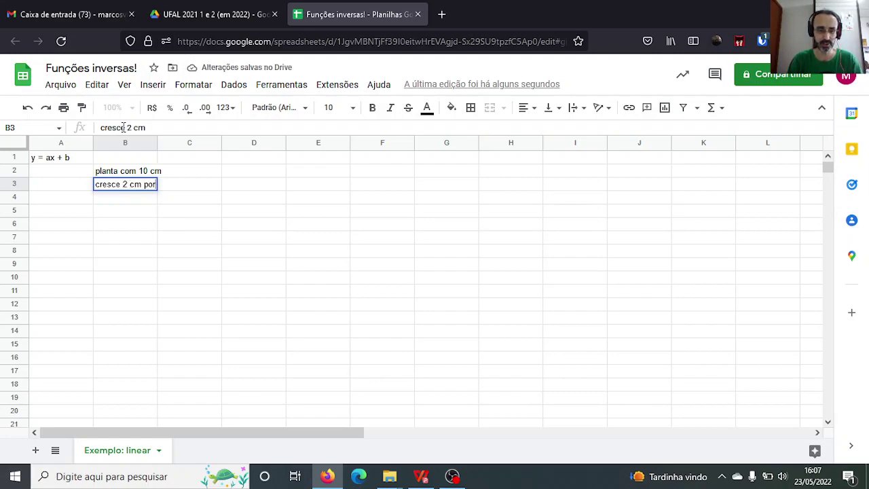
{"action": "key", "text": "Return"}
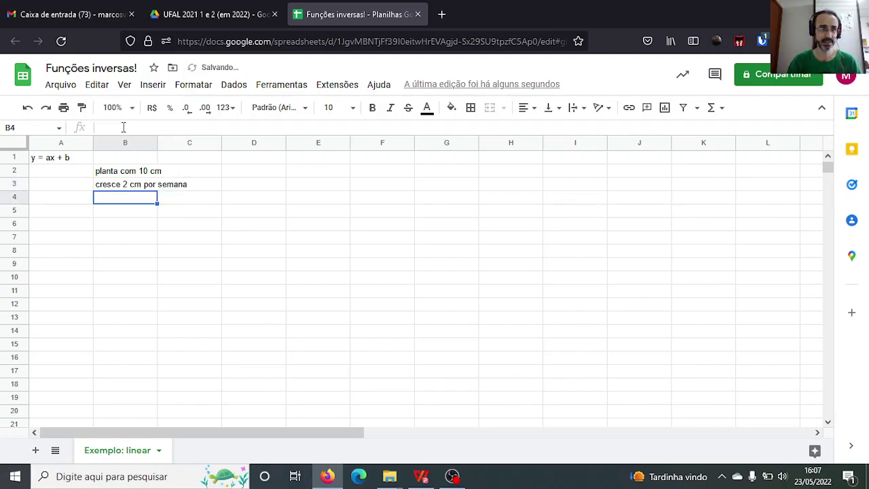
Fit the width of column B to its text.
{"action": "double_click", "coordinate": [156, 142]}
{"action": "key", "text": "Right"}
{"action": "key", "text": "Right"}
{"action": "key", "text": "Right"}
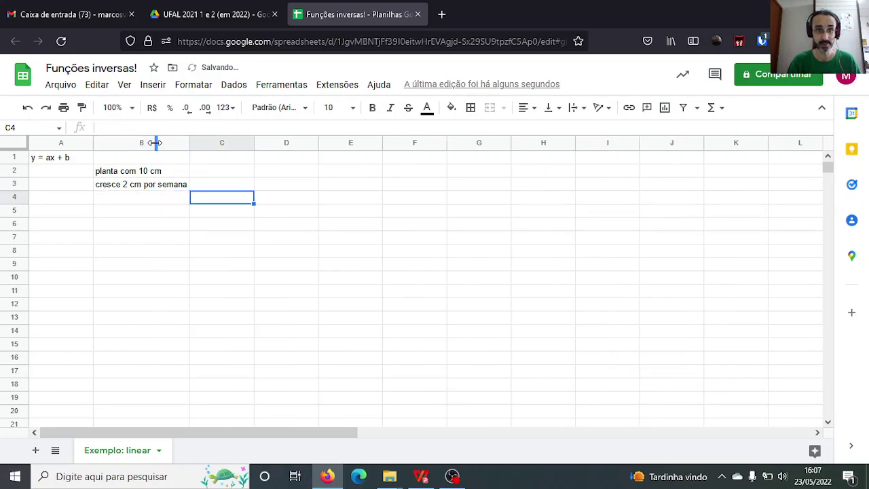
Enter the plant growth equation "y = 2x + 10" in cell B4.
{"action": "key", "text": "Up"}
{"action": "key", "text": "Left"}
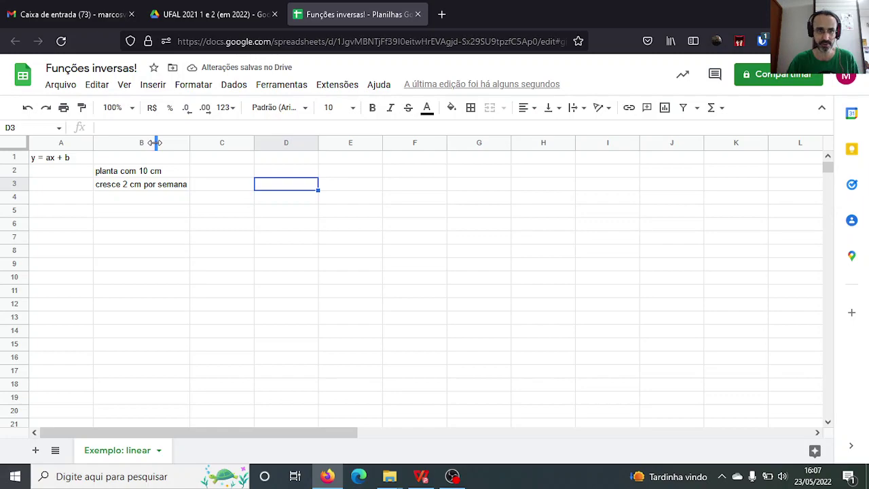
{"action": "key", "text": "Down"}
{"action": "key", "text": "Left"}
{"action": "key", "text": "Left"}
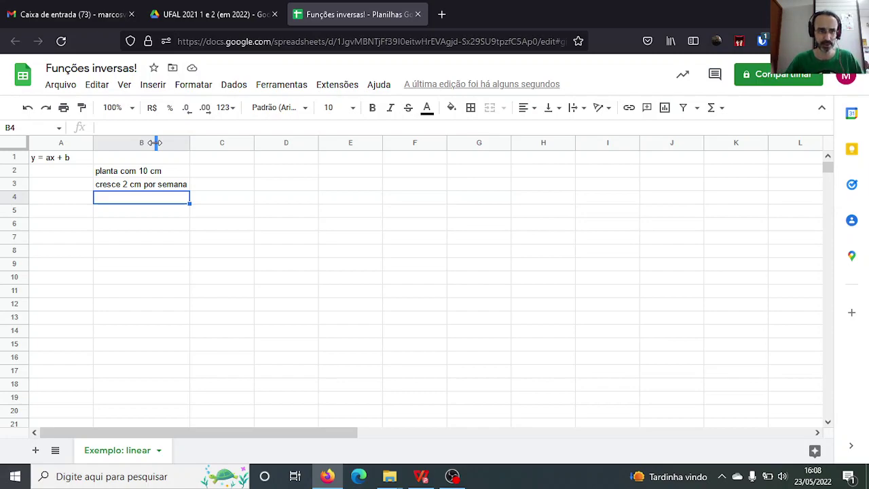
{"action": "type", "text": "y = "}
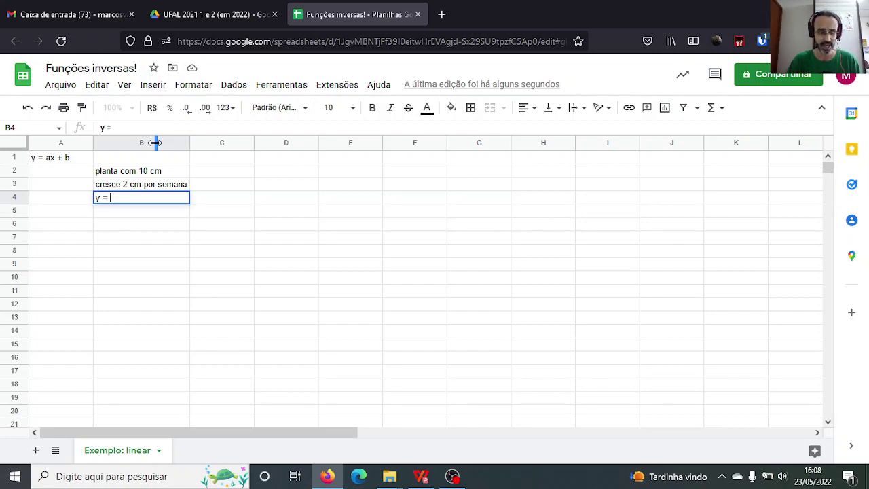
{"action": "type", "text": "2x"}
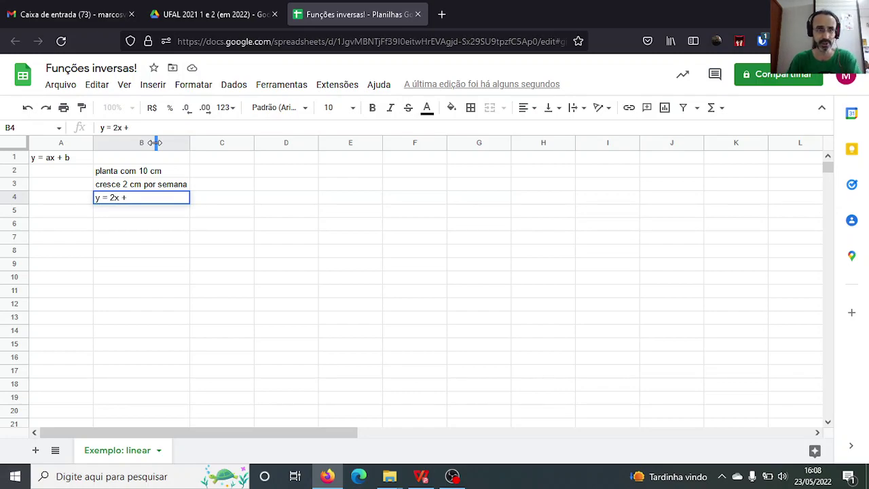
{"action": "type", "text": " + 10"}
{"action": "key", "text": "Return"}
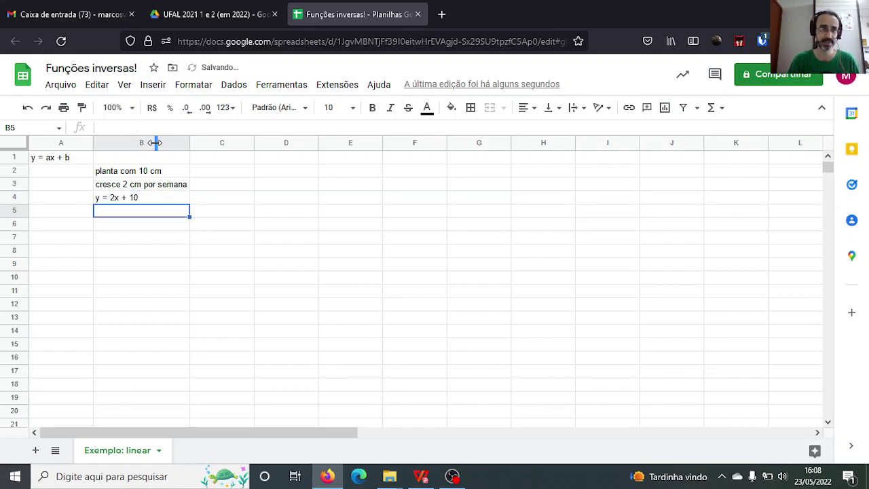
Enter the table headers "x" in cell D2 and "y" in cell E2.
{"action": "key", "text": "Right"}
{"action": "key", "text": "Right"}
{"action": "key", "text": "Up"}
{"action": "key", "text": "Up"}
{"action": "key", "text": "Up"}
{"action": "type", "text": "x"}
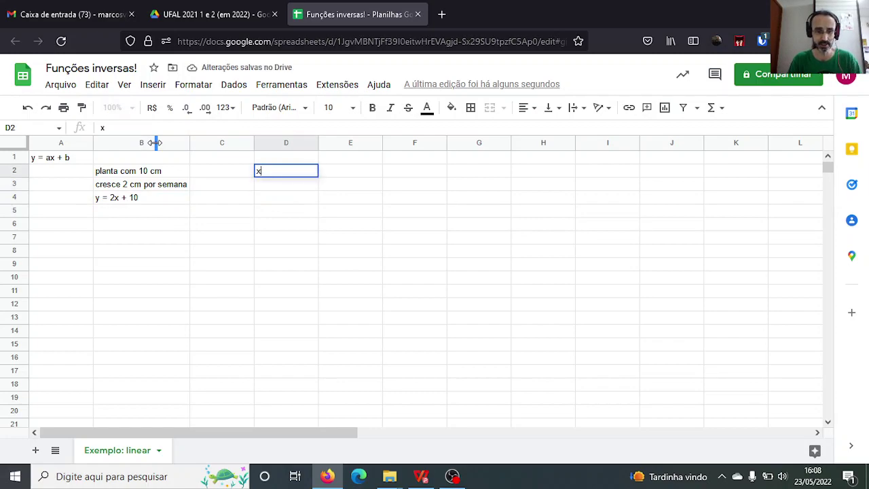
{"action": "key", "text": "Right"}
{"action": "type", "text": "y"}
{"action": "key", "text": "Return"}
{"action": "key", "text": "Left"}
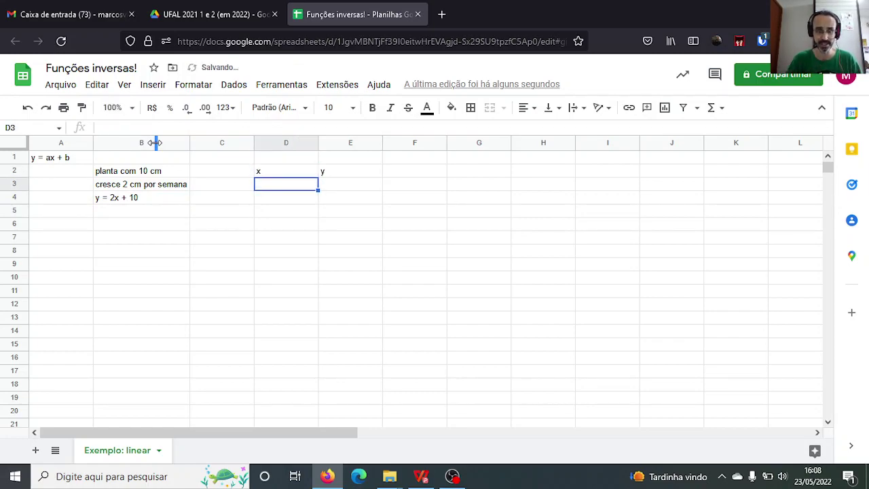
Fill the x column in D3:D8 with the values 0, 1, 2, 3, 4 and 5.
{"action": "type", "text": "0"}
{"action": "key", "text": "Return"}
{"action": "type", "text": "1"}
{"action": "key", "text": "Return"}
{"action": "type", "text": "2"}
{"action": "key", "text": "Return"}
{"action": "type", "text": "3"}
{"action": "key", "text": "Return"}
{"action": "type", "text": "4"}
{"action": "key", "text": "Return"}
{"action": "type", "text": "5"}
{"action": "key", "text": "Tab"}
{"action": "key", "text": "Up"}
{"action": "key", "text": "Up"}
{"action": "key", "text": "Up"}
{"action": "key", "text": "Up"}
{"action": "key", "text": "Up"}
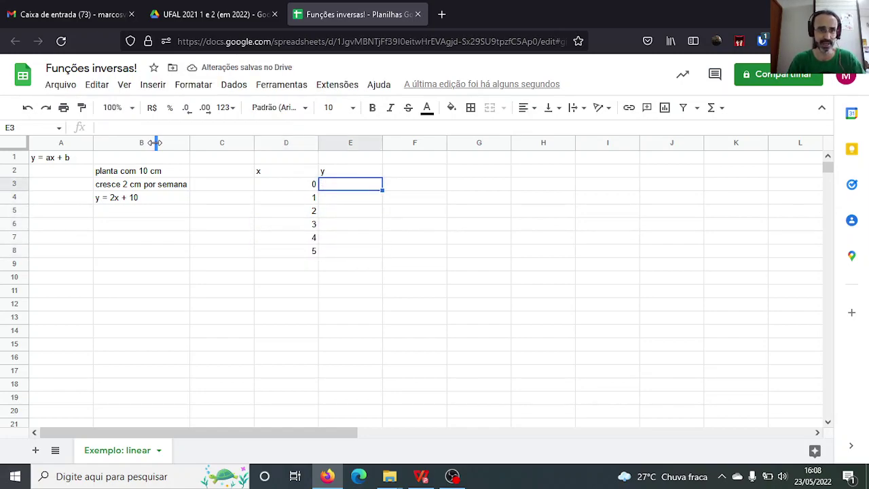
Move the x and y table from D2:E8 two columns over, so it starts in cell F2.
{"action": "key", "text": "Left"}
{"action": "key", "text": "Left"}
{"action": "key", "text": "Left"}
{"action": "key", "text": "Right"}
{"action": "key", "text": "Right"}
{"action": "key", "text": "Right"}
{"action": "key", "text": "Left"}
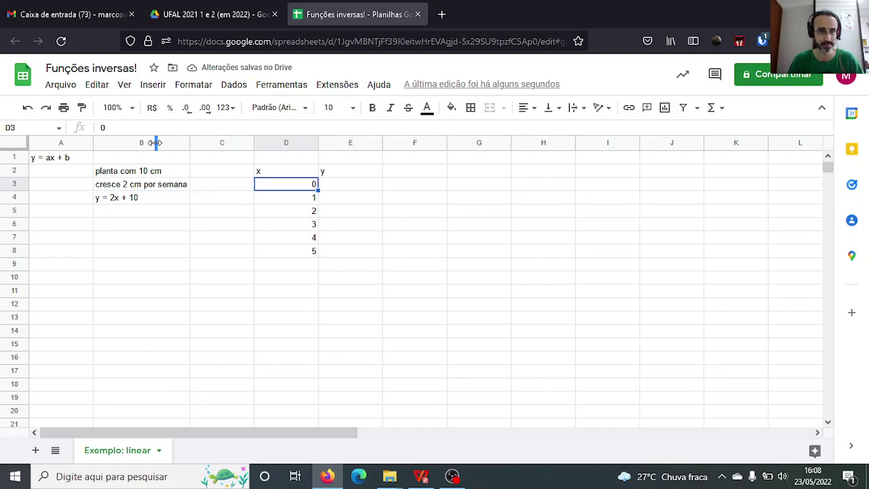
{"action": "key", "text": "Up"}
{"action": "key", "text": "shift+Right"}
{"action": "key", "text": "ctrl+shift+Down"}
{"action": "key", "text": "ctrl+c"}
{"action": "key", "text": "Right"}
{"action": "key", "text": "Right"}
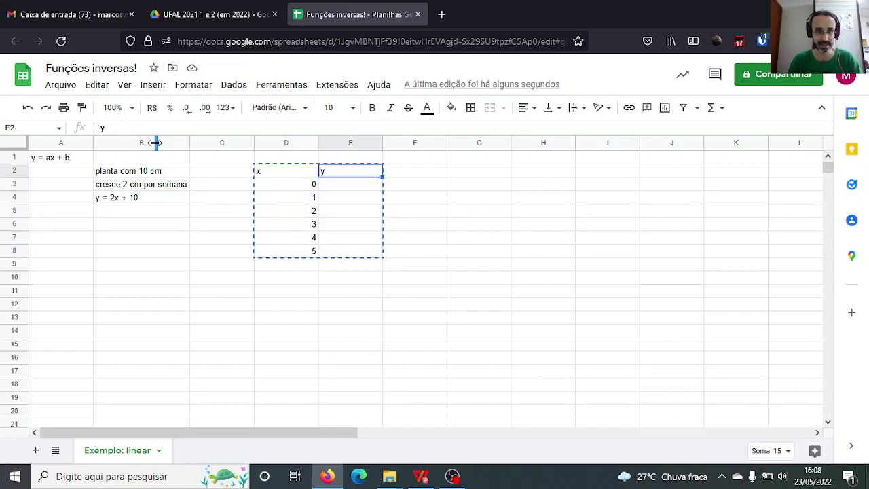
{"action": "key", "text": "ctrl+v"}
Enter the coefficient labels "a" in cell C2 and "b" in cell C3.
{"action": "key", "text": "Left"}
{"action": "key", "text": "Left"}
{"action": "key", "text": "Left"}
{"action": "key", "text": "Down"}
{"action": "key", "text": "Down"}
{"action": "key", "text": "Right"}
{"action": "key", "text": "Left"}
{"action": "key", "text": "Up"}
{"action": "key", "text": "Up"}
{"action": "type", "text": "a"}
{"action": "key", "text": "Return"}
{"action": "type", "text": "b"}
Set coefficient a to 2 in cell D2 and coefficient b to 10 in cell D3.
{"action": "key", "text": "Tab"}
{"action": "key", "text": "Up"}
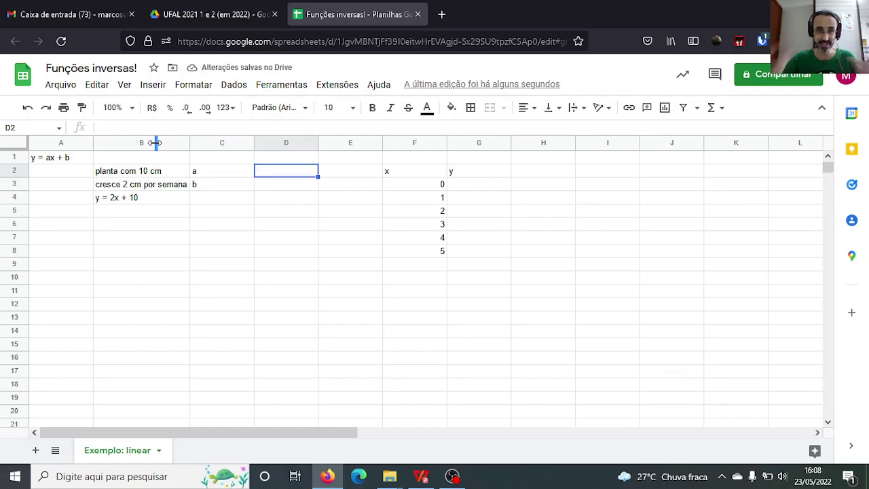
{"action": "type", "text": "2"}
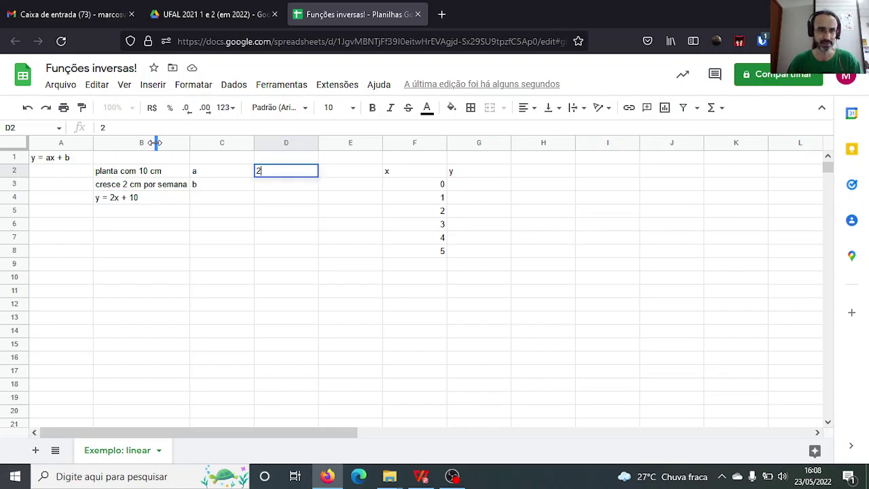
{"action": "key", "text": "Return"}
{"action": "type", "text": "10"}
{"action": "key", "text": "Tab"}
Enter the formula =$D$2*F3+$D$3 in cell G3 and fill it down the y column through G8.
{"action": "key", "text": "Tab"}
{"action": "key", "text": "Tab"}
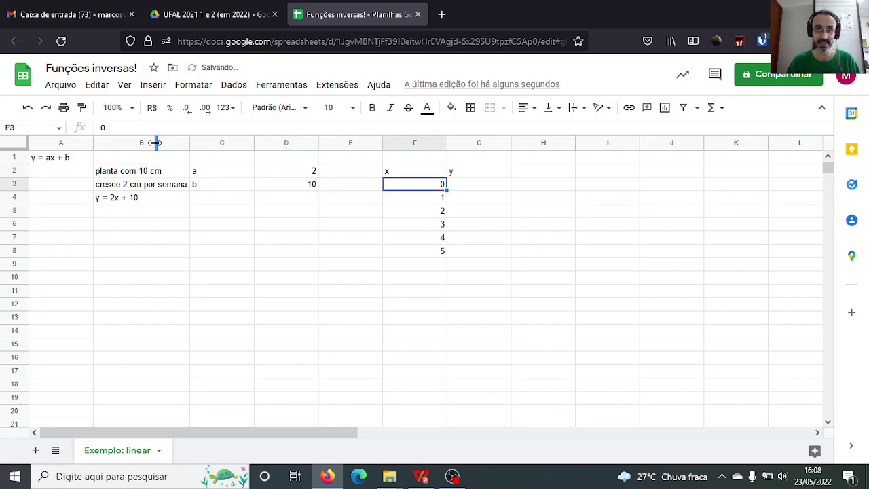
{"action": "type", "text": "="}
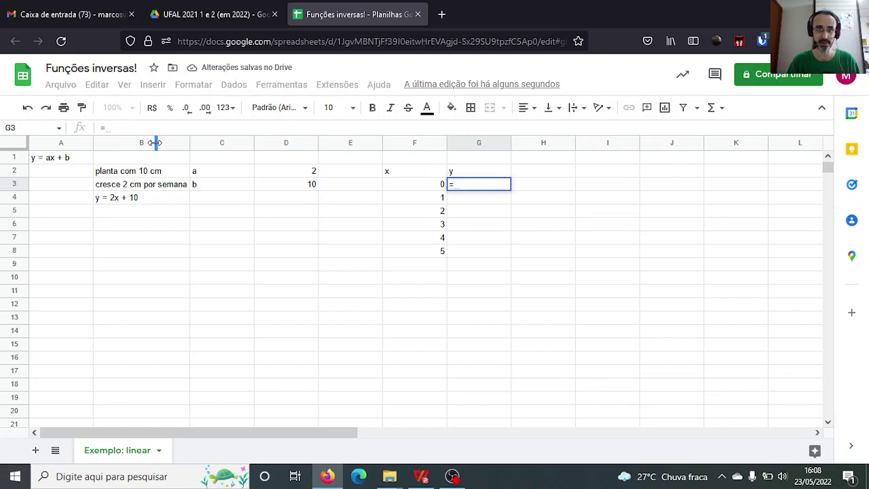
{"action": "left_click", "coordinate": [307, 173]}
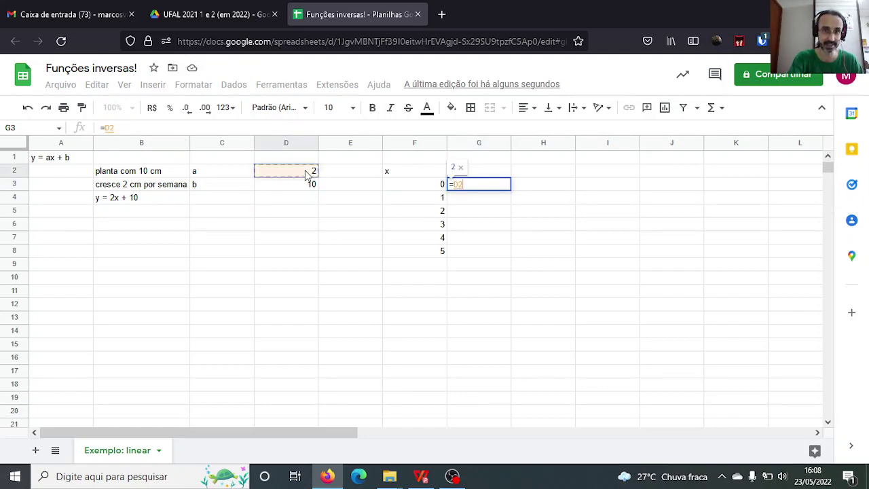
{"action": "key", "text": "super+p"}
{"action": "key", "text": "Escape"}
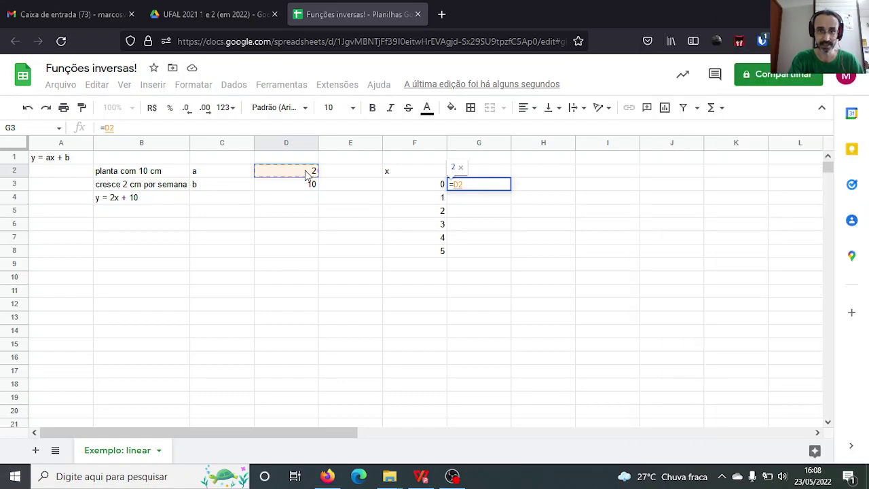
{"action": "left_click", "coordinate": [507, 188]}
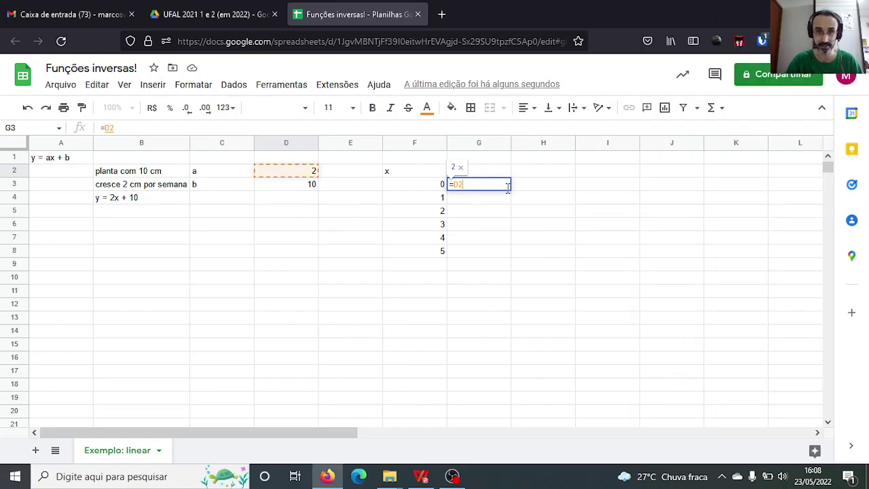
{"action": "key", "text": "F4"}
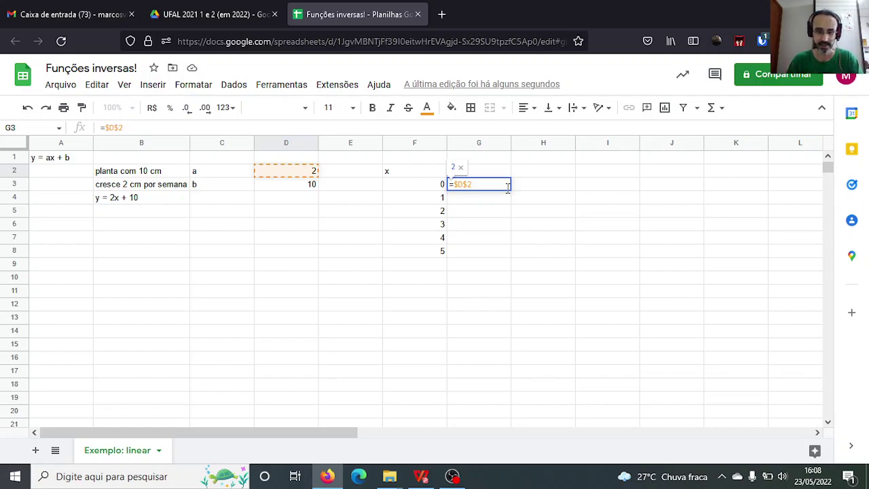
{"action": "type", "text": "*"}
{"action": "left_click", "coordinate": [418, 186]}
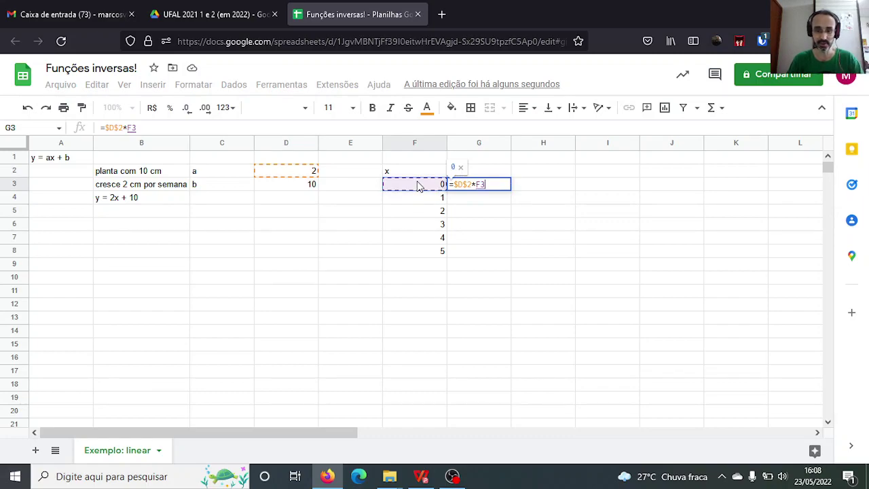
{"action": "type", "text": "+"}
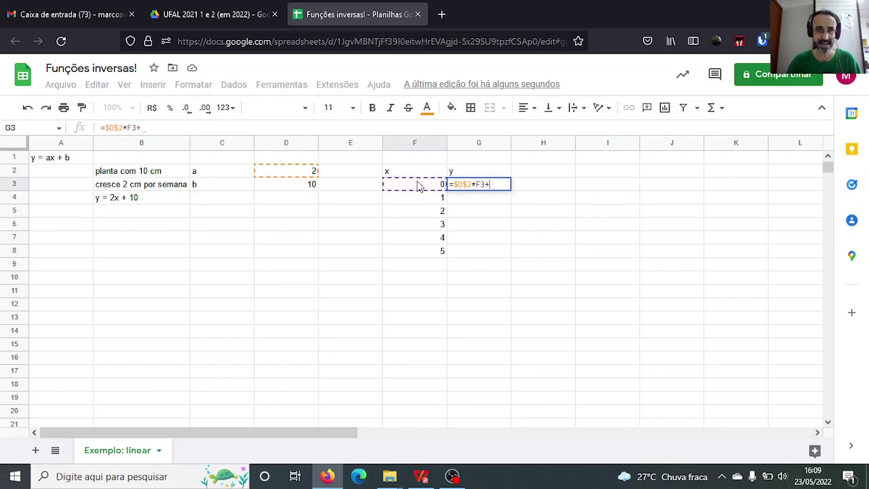
{"action": "left_click", "coordinate": [295, 186]}
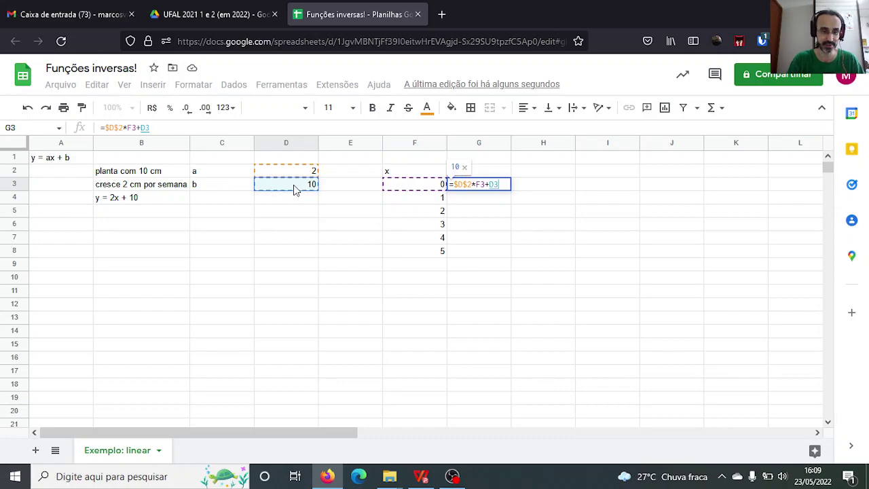
{"action": "key", "text": "F4"}
{"action": "key", "text": "Return"}
{"action": "key", "text": "Up"}
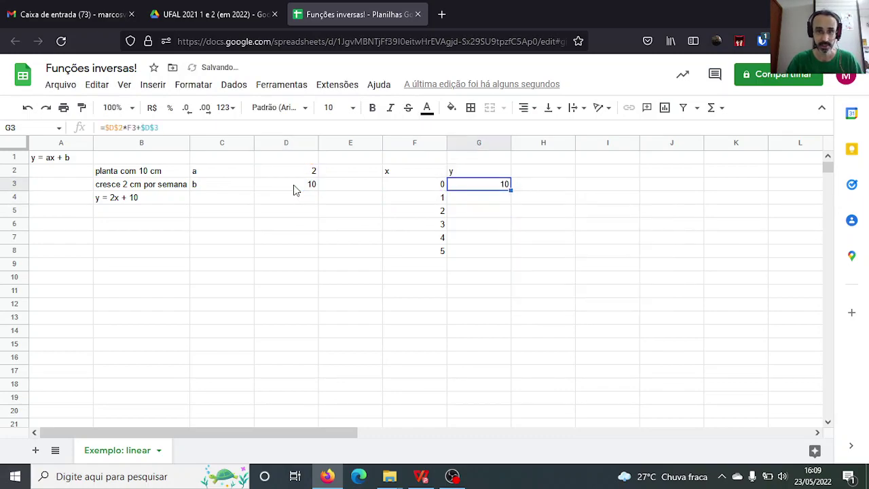
{"action": "double_click", "coordinate": [511, 190]}
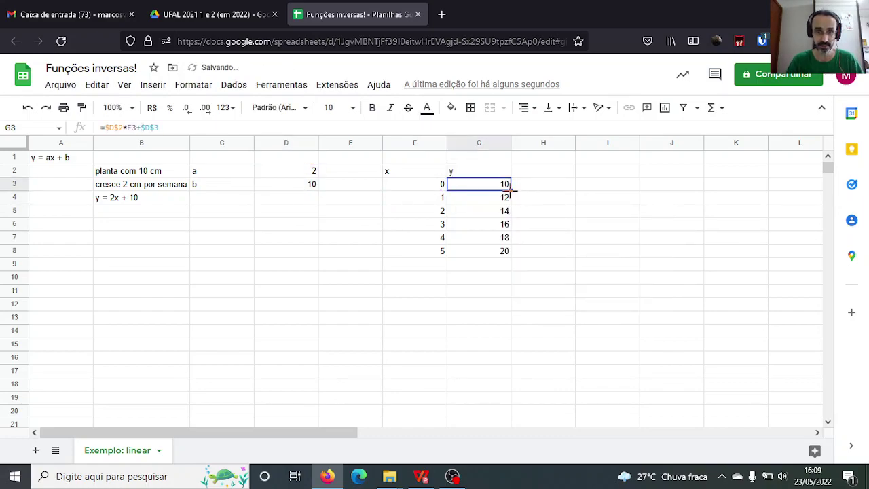
Enter the heading "invertendo?" in cell B10 below the plant example.
{"action": "key", "text": "Down"}
{"action": "key", "text": "Down"}
{"action": "key", "text": "Down"}
{"action": "key", "text": "Down"}
{"action": "key", "text": "Down"}
{"action": "key", "text": "Down"}
{"action": "key", "text": "Down"}
{"action": "key", "text": "Left"}
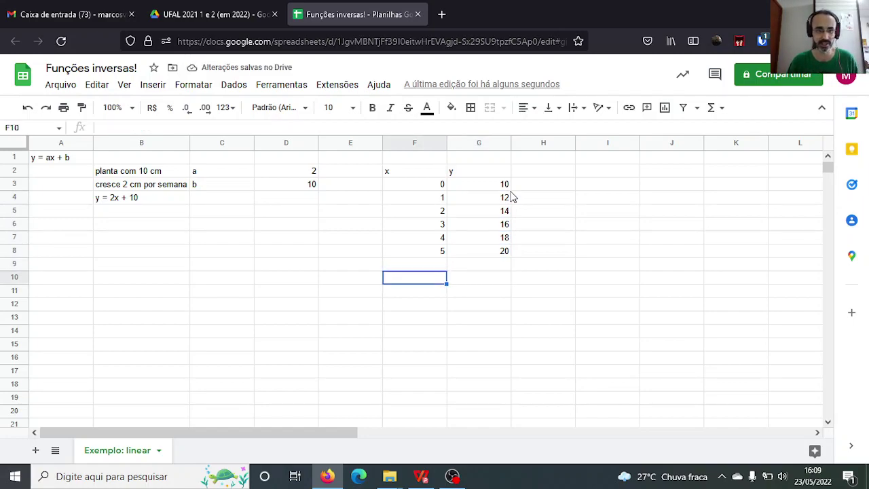
{"action": "key", "text": "Left"}
{"action": "key", "text": "Left"}
{"action": "key", "text": "Left"}
{"action": "key", "text": "Left"}
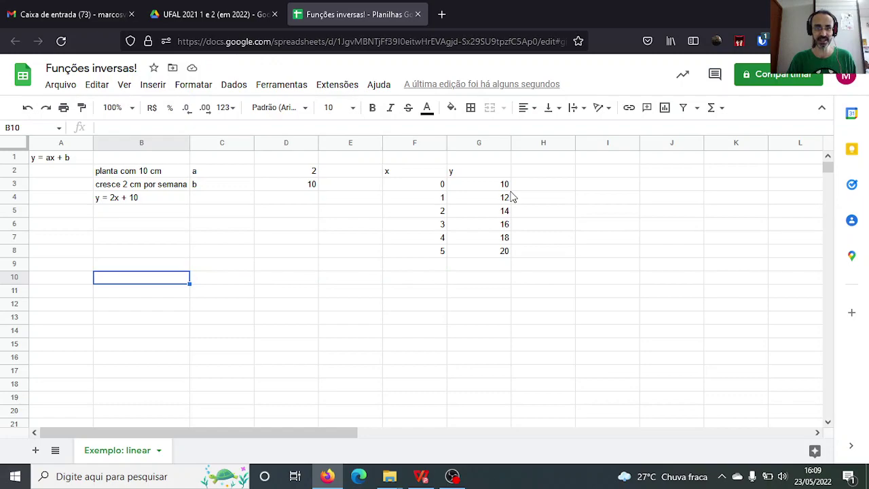
{"action": "type", "text": "invert"}
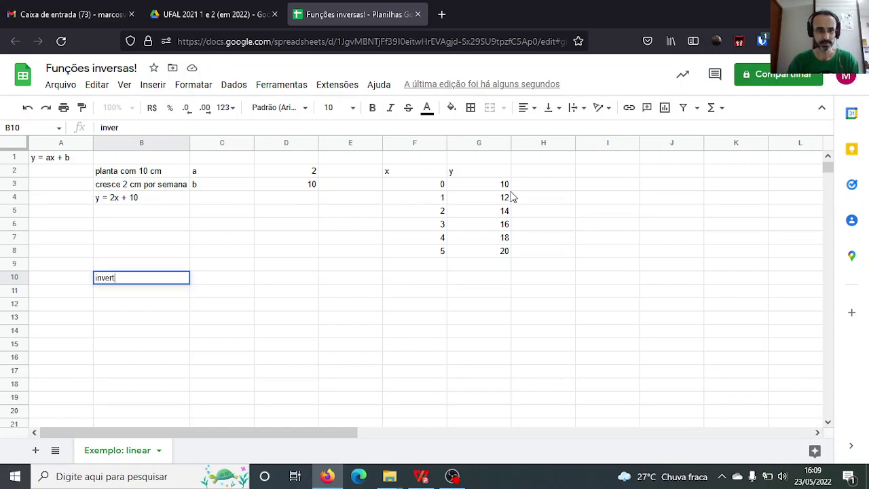
{"action": "type", "text": "endo?"}
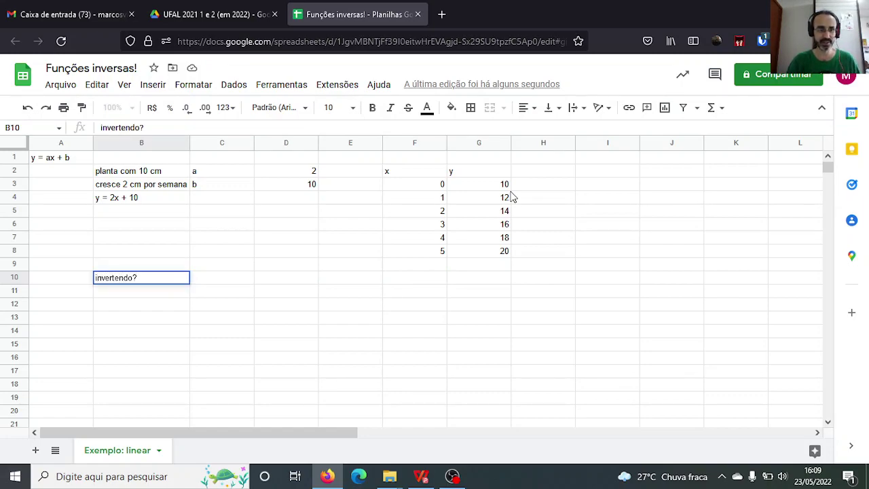
{"action": "key", "text": "Return"}
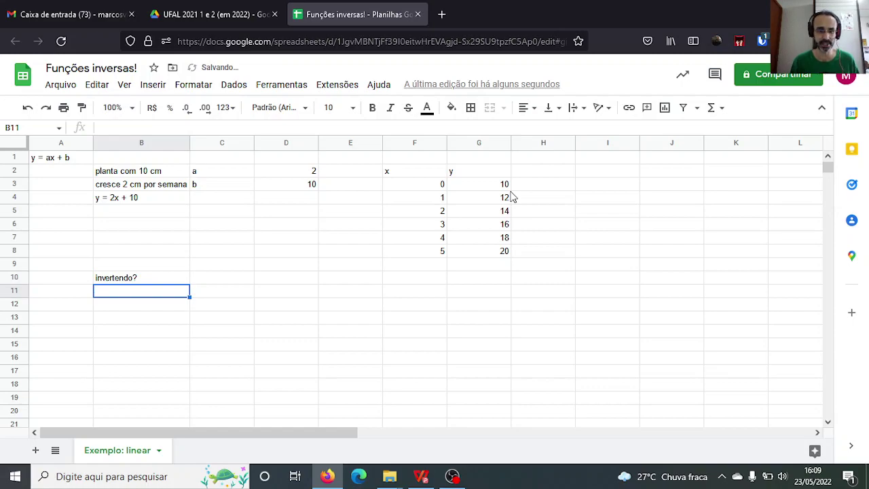
Write the question "qual o tempo necessário para ela atingir 30 cm?" in cell B11.
{"action": "type", "text": "qual o"}
{"action": "key", "text": "BackSpace"}
{"action": "type", "text": "o tempo necessário para ela atingir"}
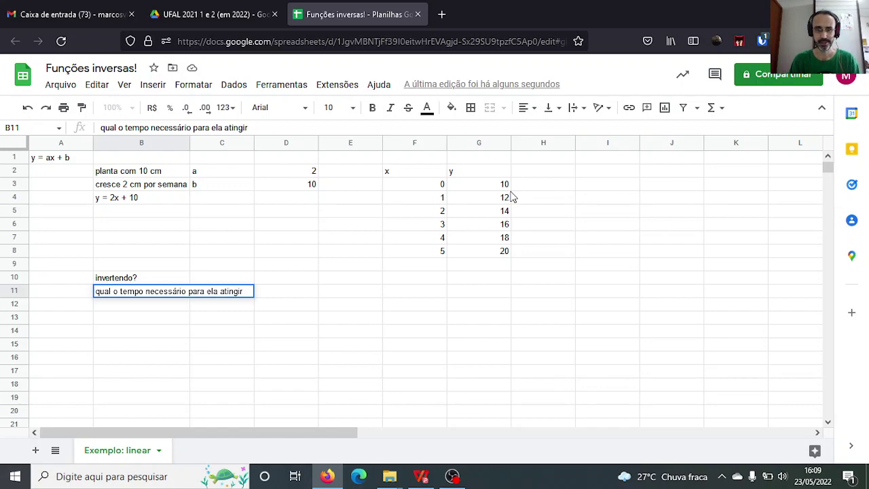
{"action": "type", "text": " 30 cm?"}
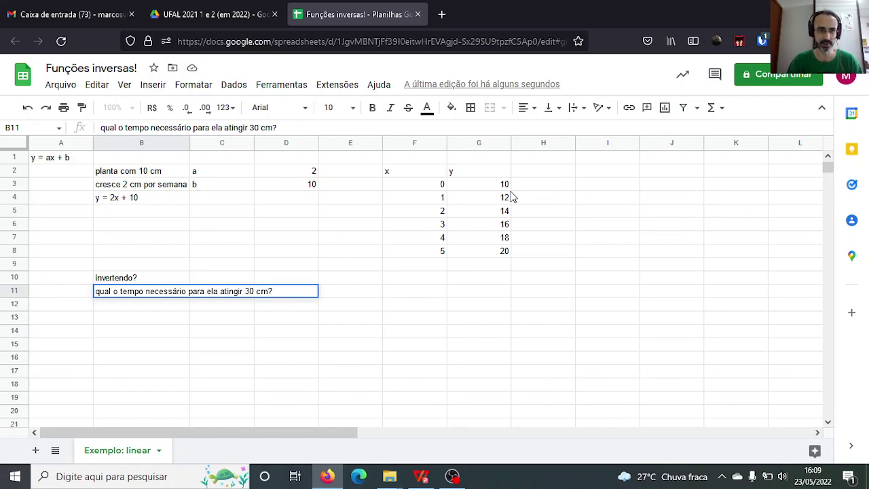
{"action": "key", "text": "Return"}
{"action": "key", "text": "Up"}
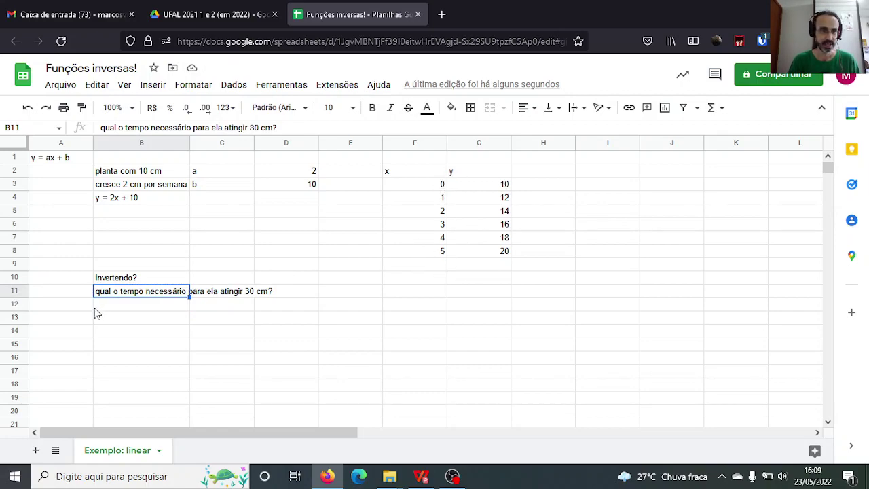
Write the equation "30 = 2x + 10" in cell B12 and its rearrangement "2x = 30 - 10" in B13.
{"action": "left_click", "coordinate": [128, 307]}
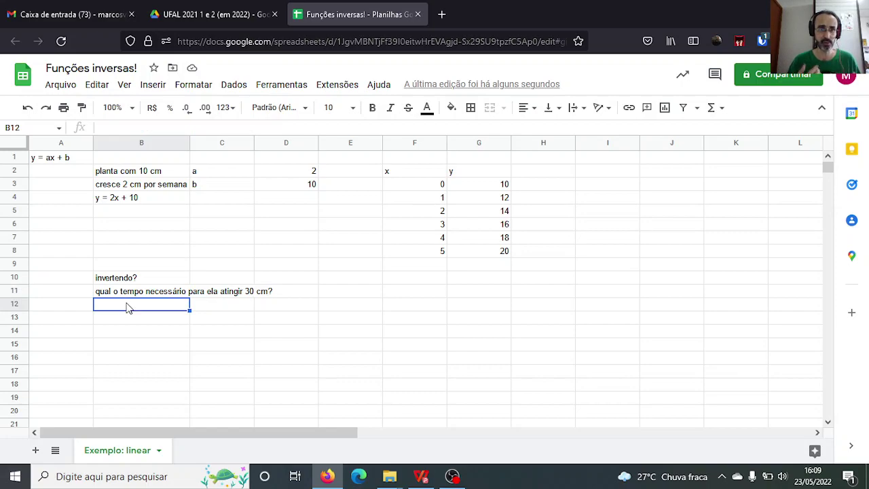
{"action": "type", "text": "30"}
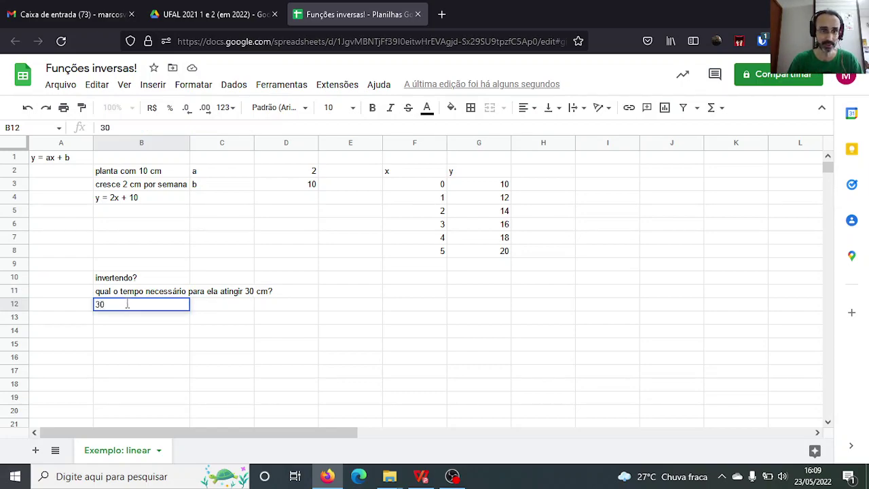
{"action": "type", "text": " = 2"}
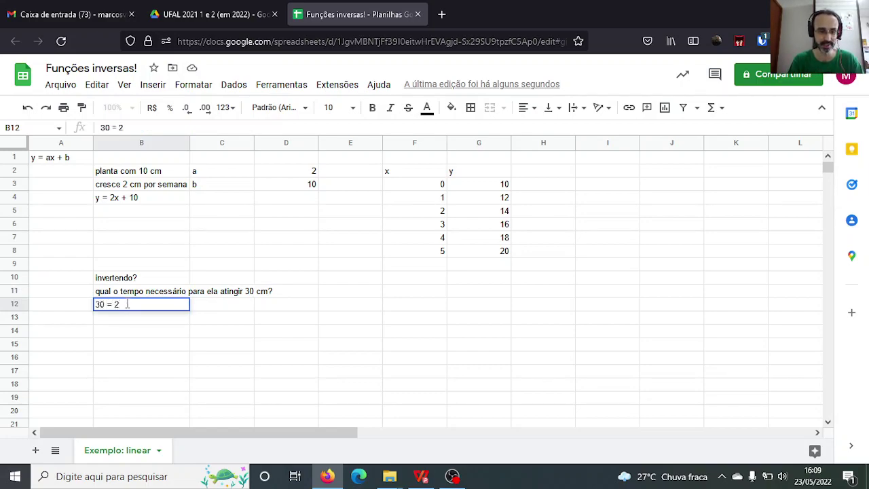
{"action": "type", "text": "x + 10"}
{"action": "key", "text": "Return"}
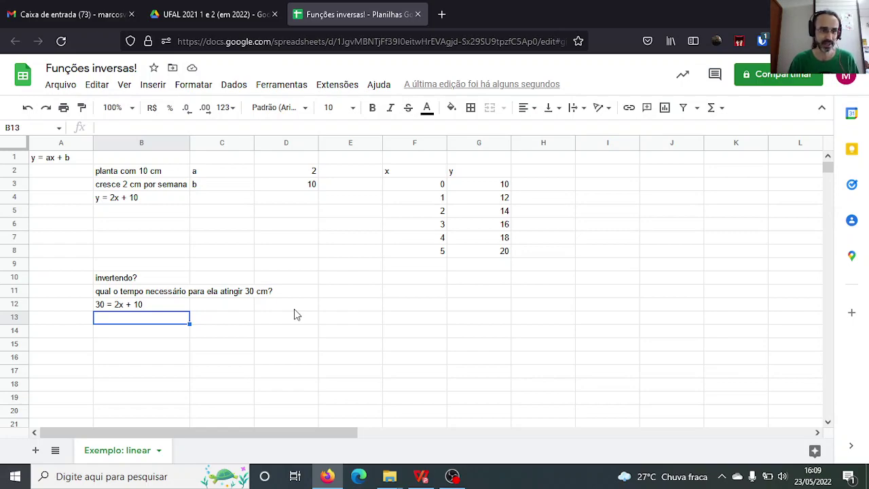
{"action": "type", "text": "2x = "}
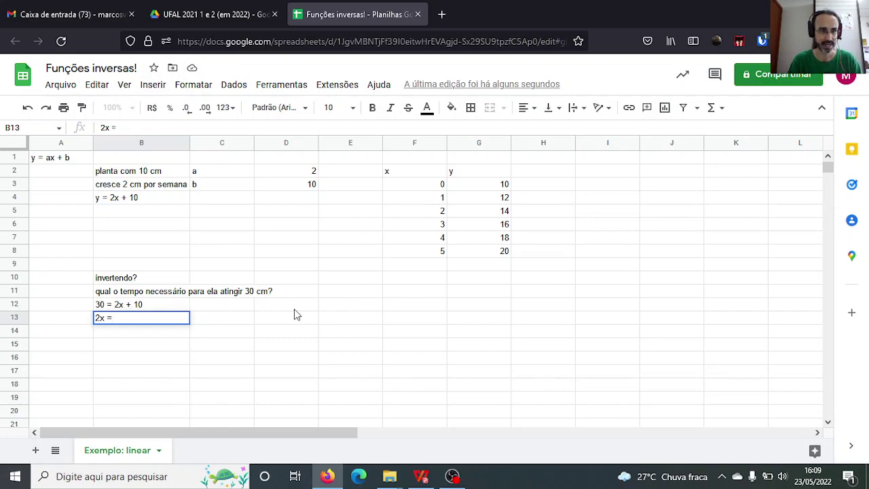
{"action": "type", "text": "30 - 10"}
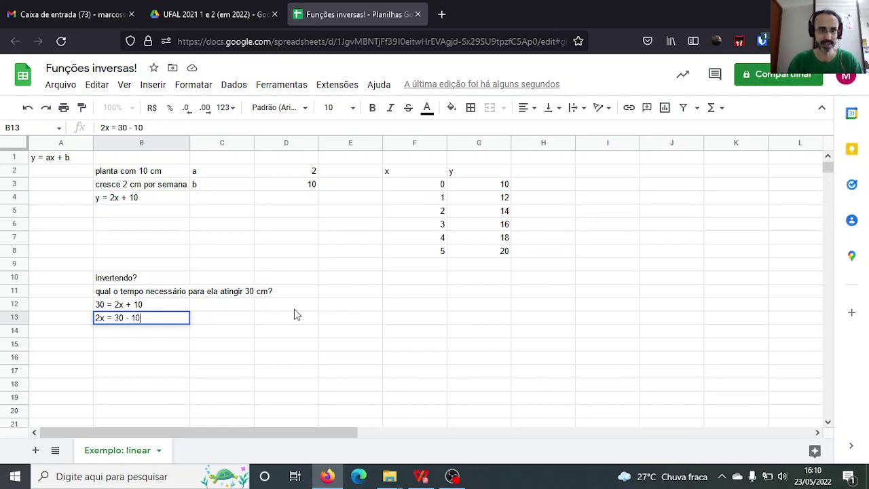
{"action": "key", "text": "Return"}
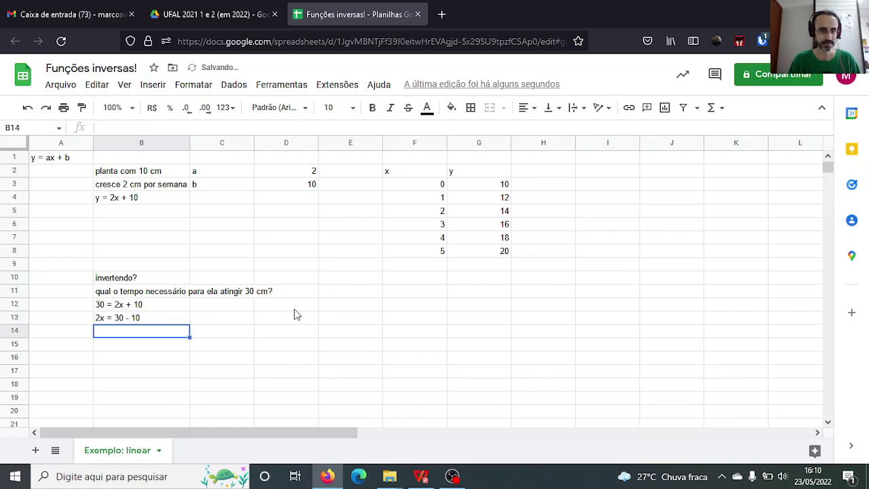
Complete the solution with "2x = 20" in cell B14 and "x = 10" in cell B15.
{"action": "type", "text": "2x = "}
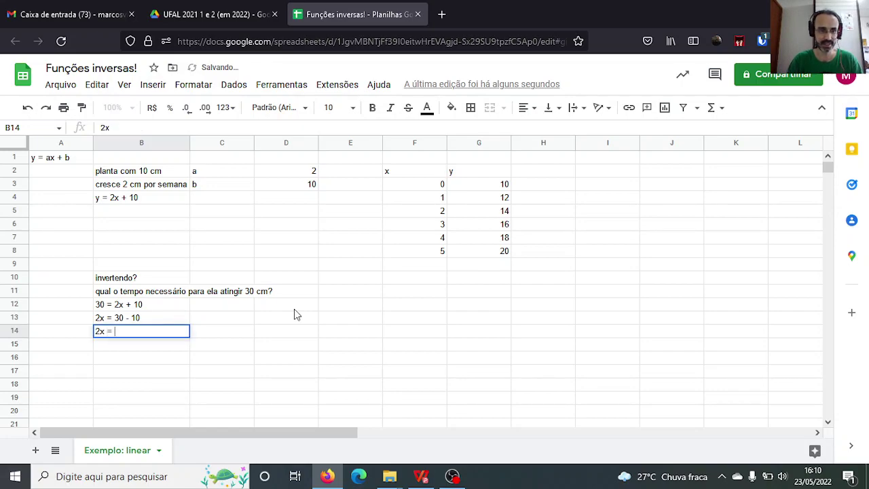
{"action": "type", "text": "20"}
{"action": "key", "text": "Return"}
{"action": "type", "text": "x = 10"}
{"action": "key", "text": "Return"}
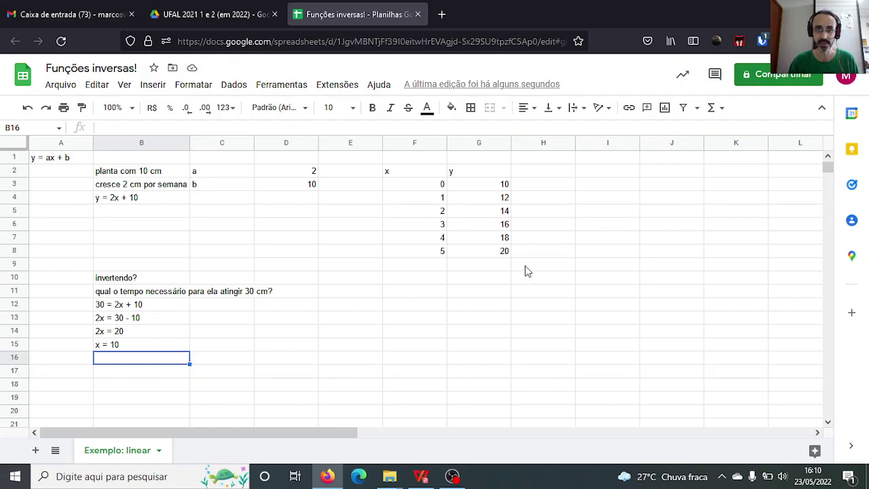
{"action": "left_click", "coordinate": [487, 266]}
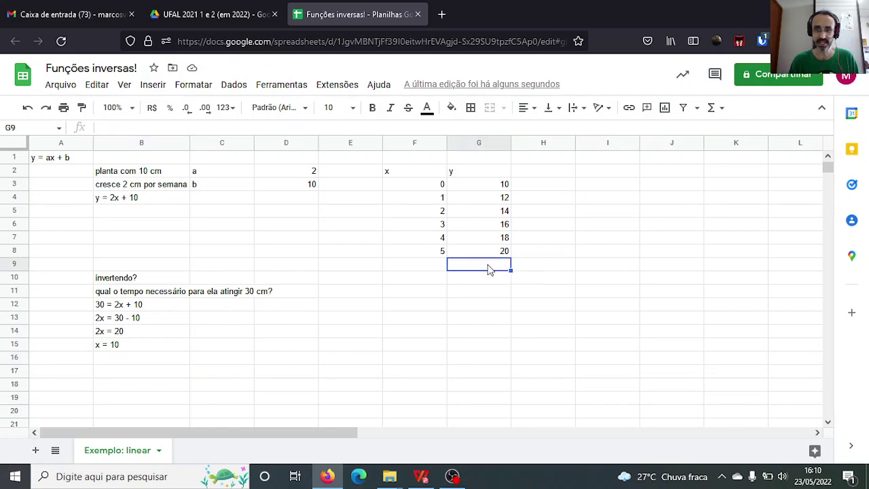
{"action": "left_click", "coordinate": [425, 278]}
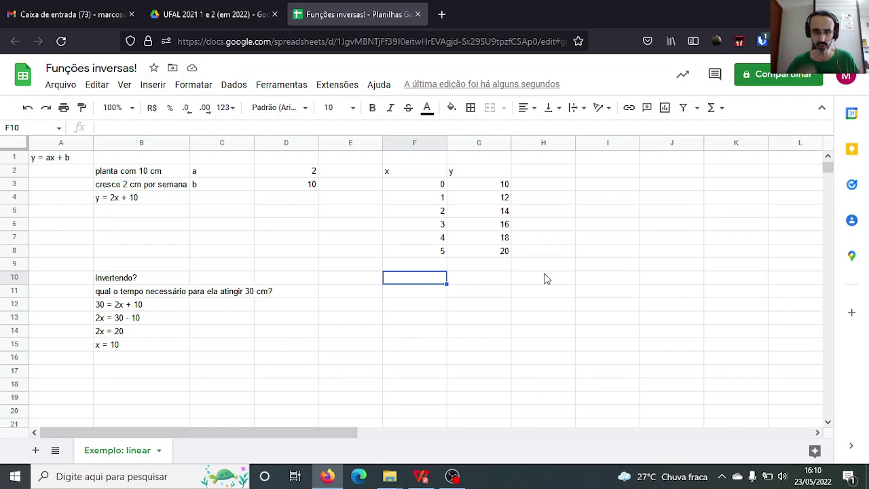
{"action": "key", "text": "Down"}
{"action": "key", "text": "Down"}
{"action": "key", "text": "Down"}
{"action": "key", "text": "Down"}
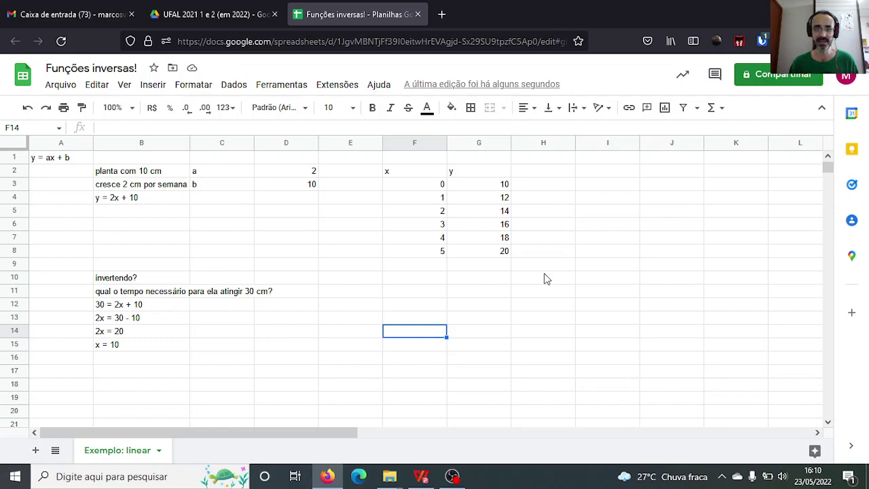
{"action": "left_click", "coordinate": [504, 187]}
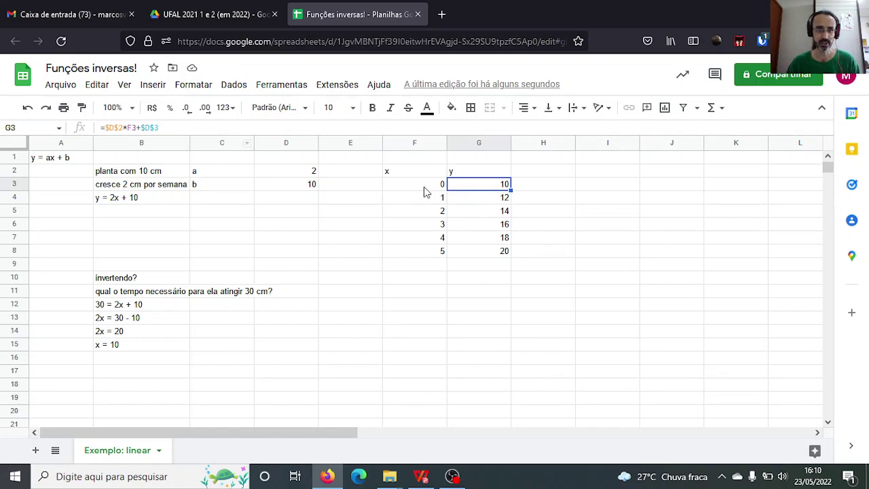
Label a second table with "x" in cell F14 and "y" in cell G14.
{"action": "left_click", "coordinate": [413, 334]}
{"action": "key", "text": "Right"}
{"action": "type", "text": "y"}
{"action": "left_click", "coordinate": [416, 335]}
{"action": "type", "text": "x"}
{"action": "key", "text": "Return"}
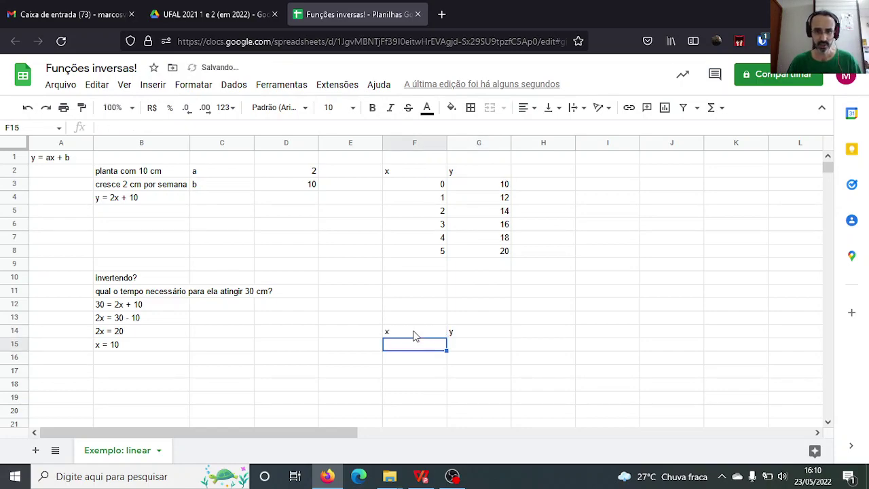
Enter 30 as the y value in cell G15 of the second table.
{"action": "key", "text": "Right"}
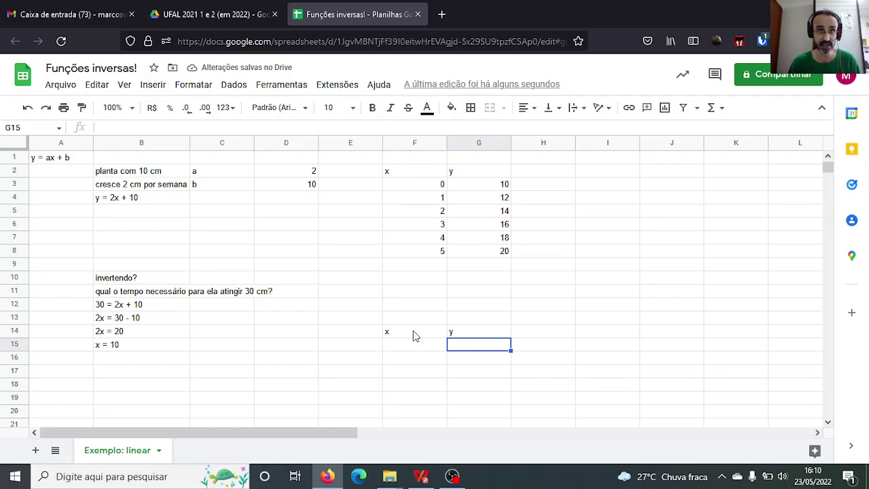
{"action": "type", "text": "30 - 1"}
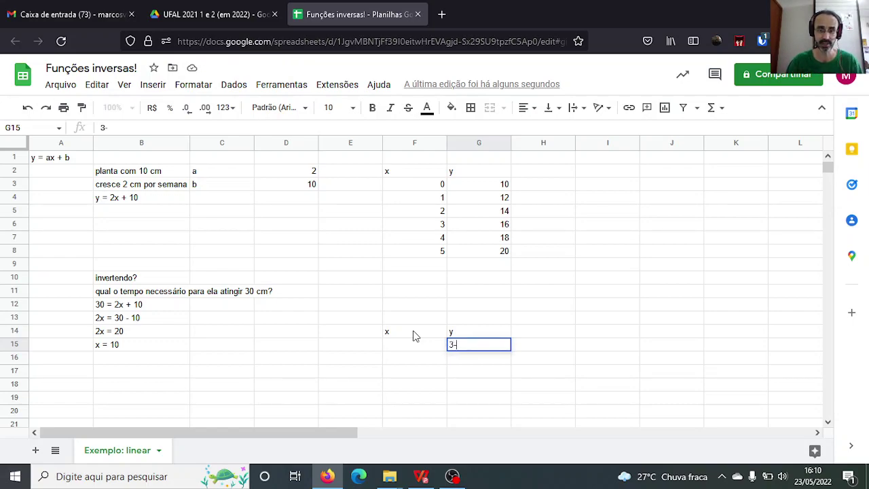
{"action": "type", "text": "0"}
{"action": "key", "text": "Return"}
{"action": "key", "text": "Up"}
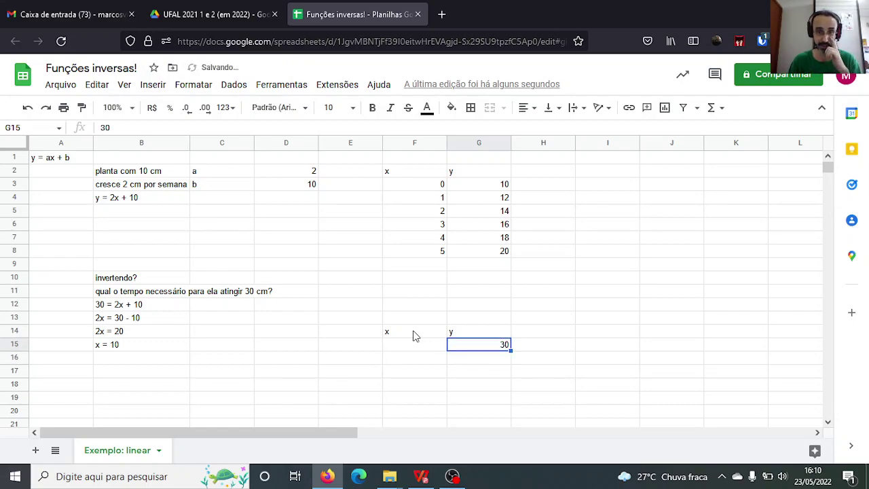
Make the equation "2x = 30 - 10" in cell B13 bold.
{"action": "key", "text": "Left"}
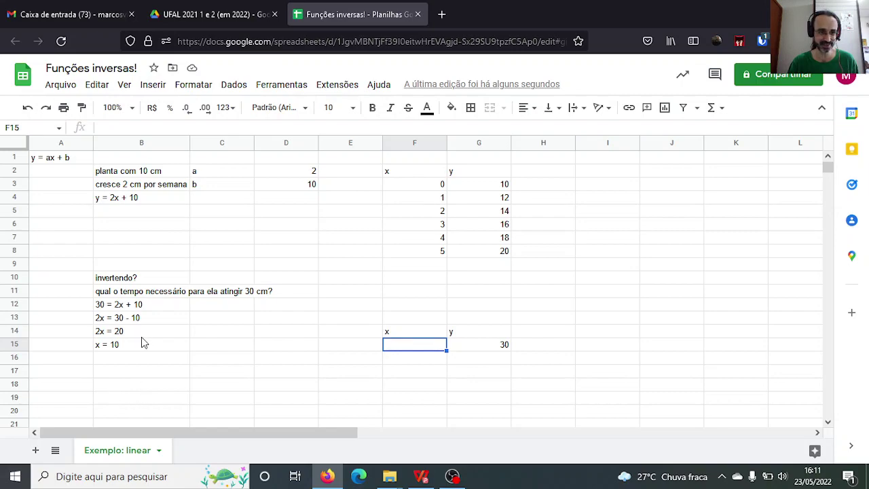
{"action": "left_click", "coordinate": [117, 323]}
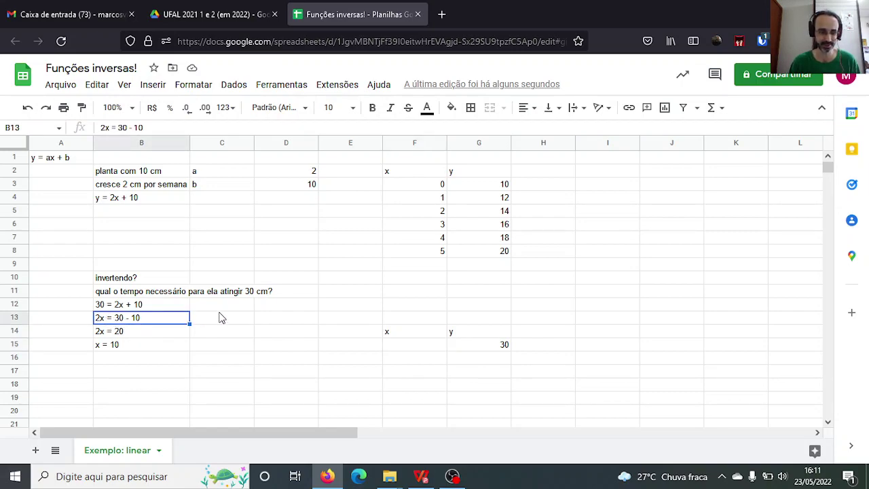
{"action": "key", "text": "ctrl+b"}
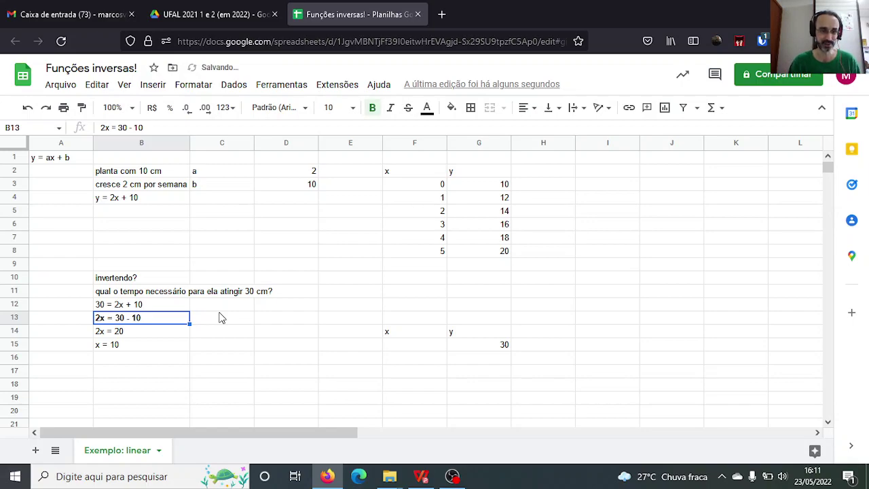
{"action": "left_click", "coordinate": [406, 341]}
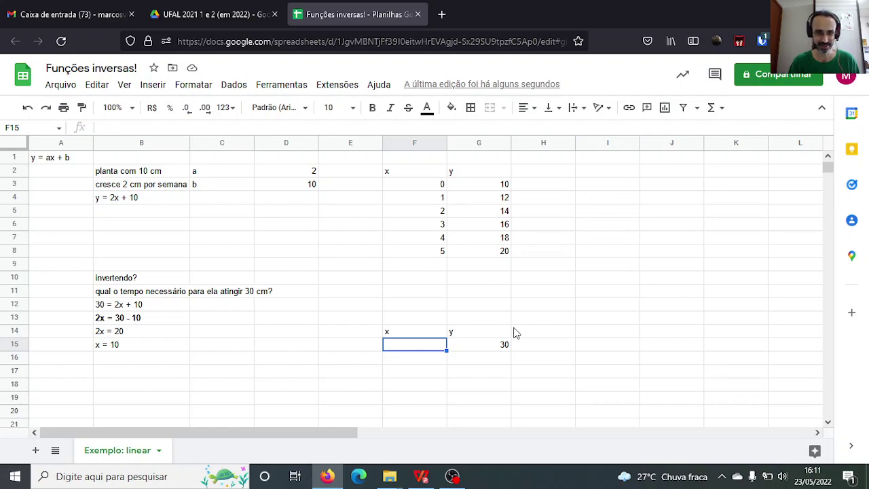
{"action": "type", "text": "="}
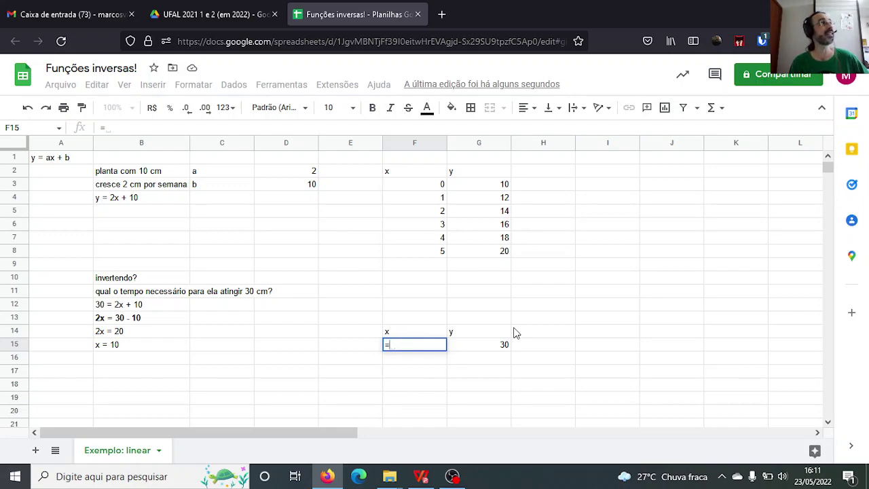
{"action": "key", "text": "Escape"}
{"action": "key", "text": "Left"}
{"action": "key", "text": "Left"}
{"action": "key", "text": "Left"}
{"action": "key", "text": "Left"}
{"action": "key", "text": "Left"}
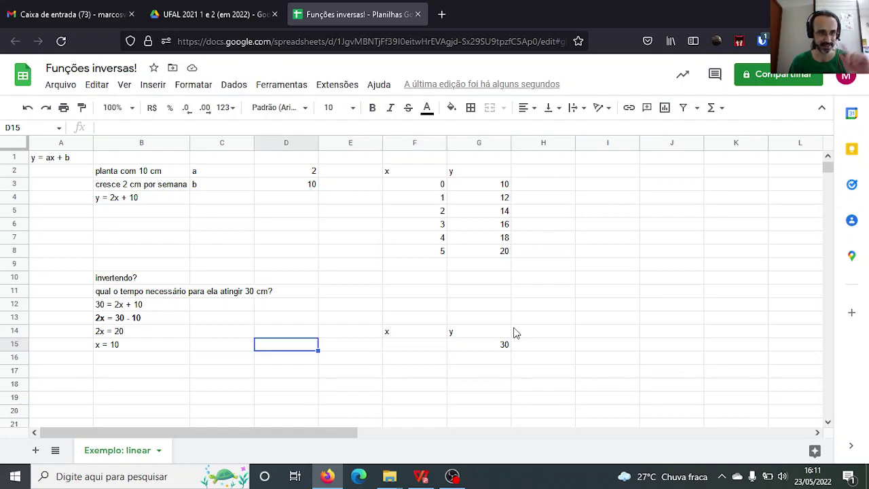
{"action": "key", "text": "Up"}
{"action": "key", "text": "Up"}
{"action": "key", "text": "Right"}
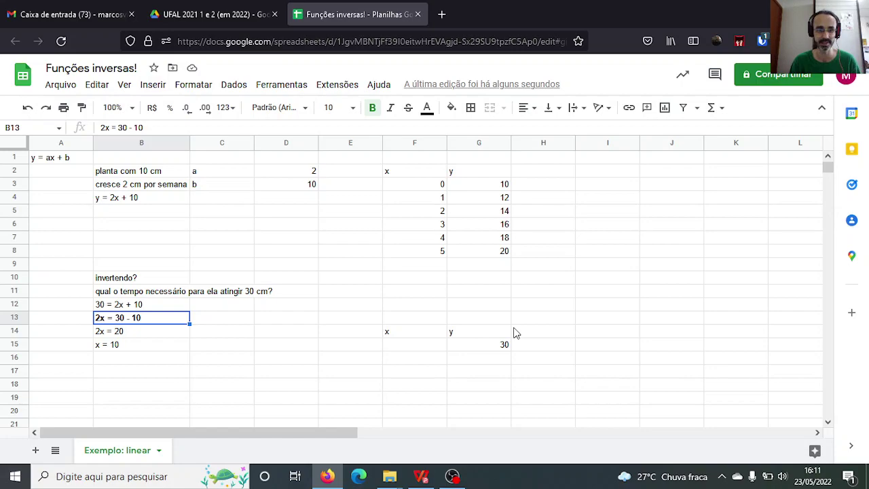
{"action": "key", "text": "Right"}
{"action": "key", "text": "Right"}
{"action": "key", "text": "Right"}
{"action": "key", "text": "Down"}
{"action": "key", "text": "Down"}
{"action": "key", "text": "Right"}
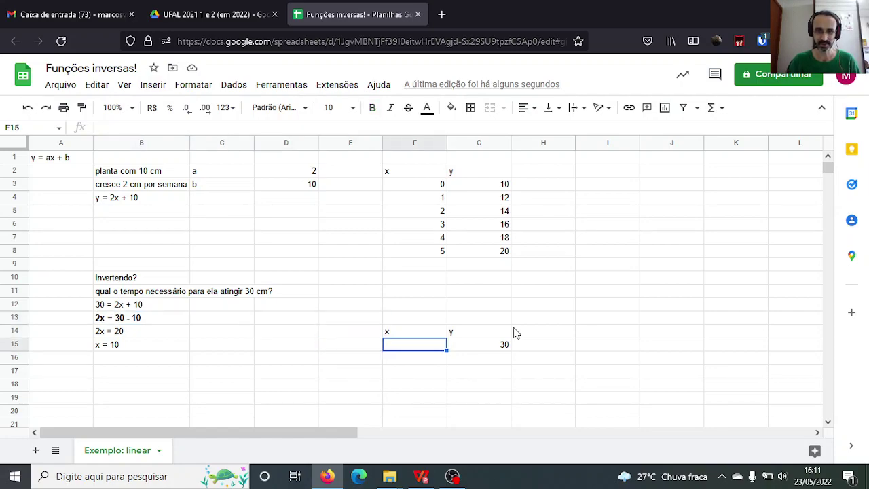
Enter the inverse formula =($G$15-$D$3)/$D$2 in cell F15 to calculate x from y.
{"action": "type", "text": "="}
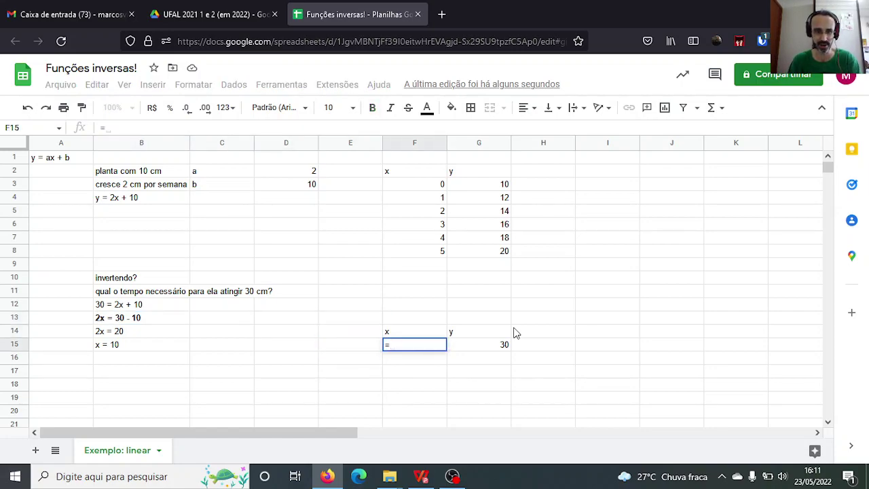
{"action": "type", "text": "("}
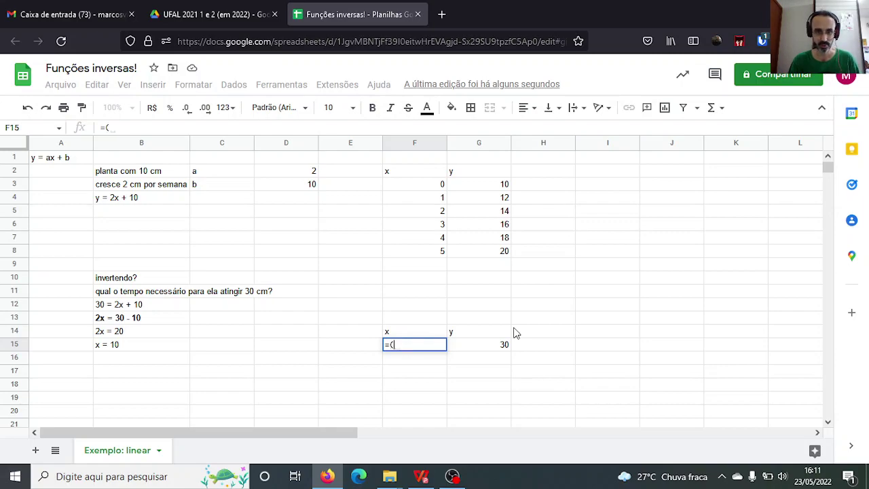
{"action": "key", "text": "Right"}
{"action": "key", "text": "F4"}
{"action": "type", "text": "-"}
{"action": "left_click", "coordinate": [284, 189]}
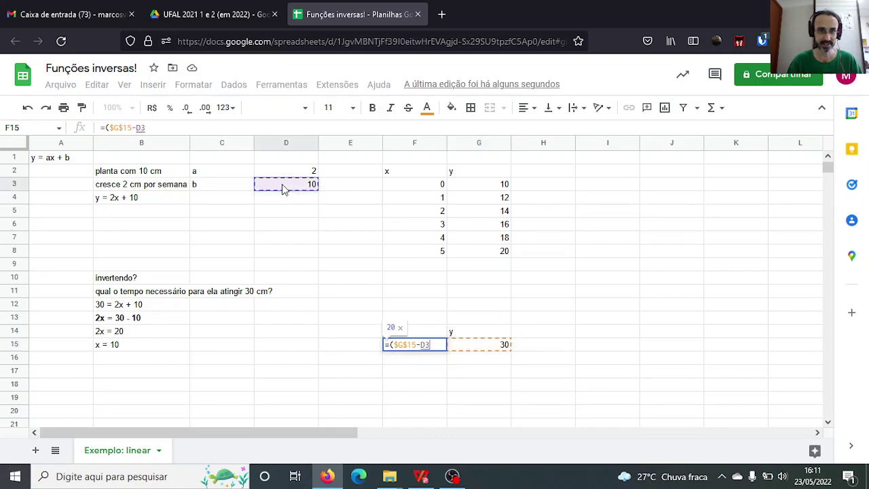
{"action": "key", "text": "F4"}
{"action": "type", "text": ")"}
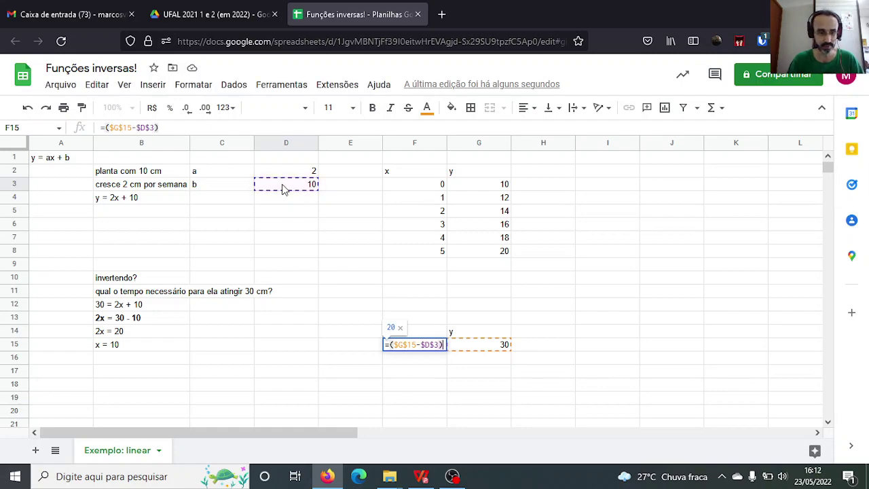
{"action": "type", "text": "/"}
{"action": "left_click", "coordinate": [293, 172]}
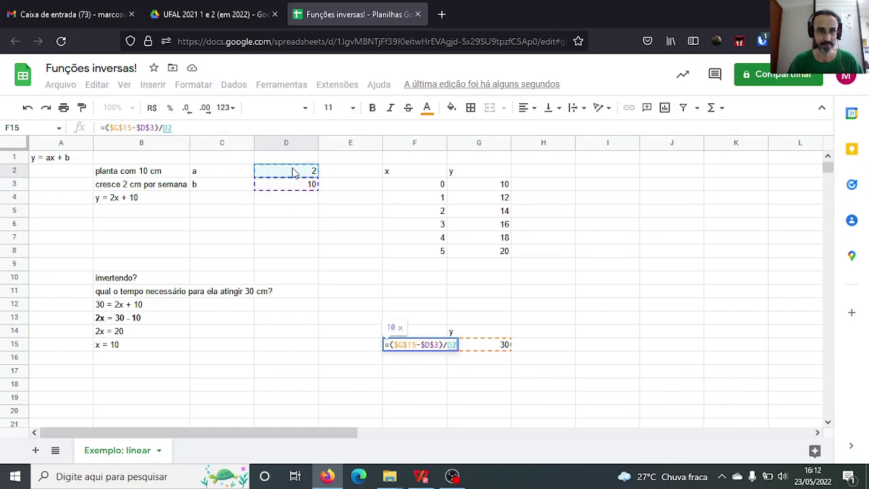
{"action": "key", "text": "F4"}
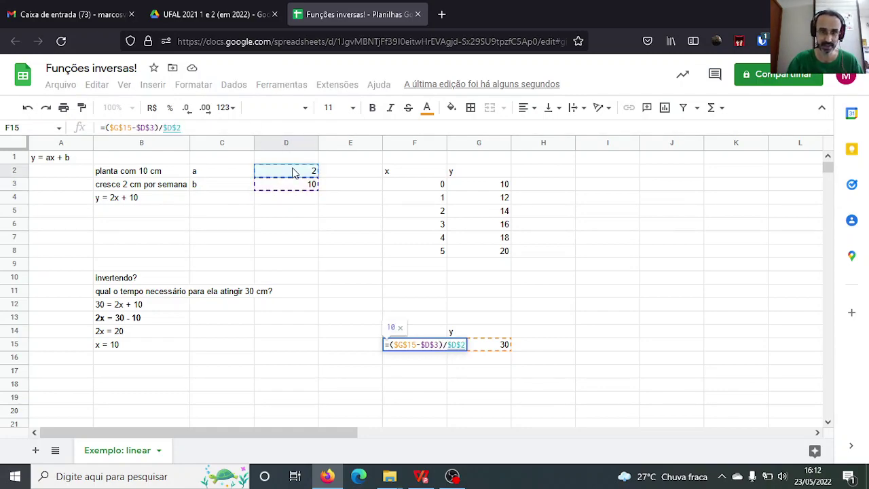
{"action": "key", "text": "Return"}
{"action": "key", "text": "Up"}
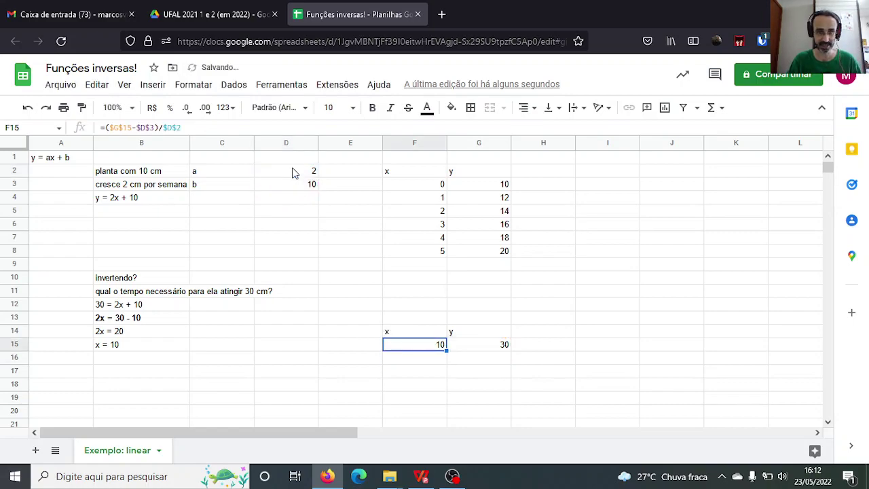
Move the solution lines "2x = 20" and "x = 10" from B14:B15 one row down to B15:B16.
{"action": "key", "text": "Right"}
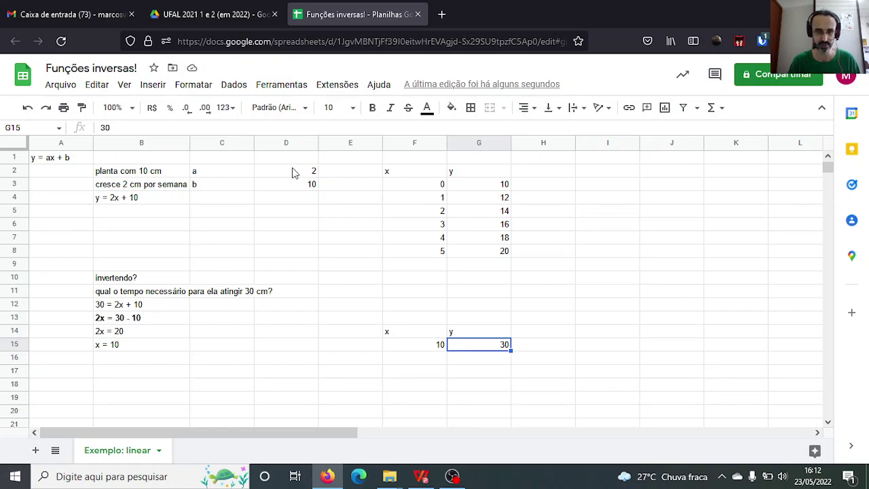
{"action": "key", "text": "Left"}
{"action": "key", "text": "Left"}
{"action": "key", "text": "Left"}
{"action": "key", "text": "Left"}
{"action": "key", "text": "Left"}
{"action": "key", "text": "Up"}
{"action": "key", "text": "Up"}
{"action": "key", "text": "Down"}
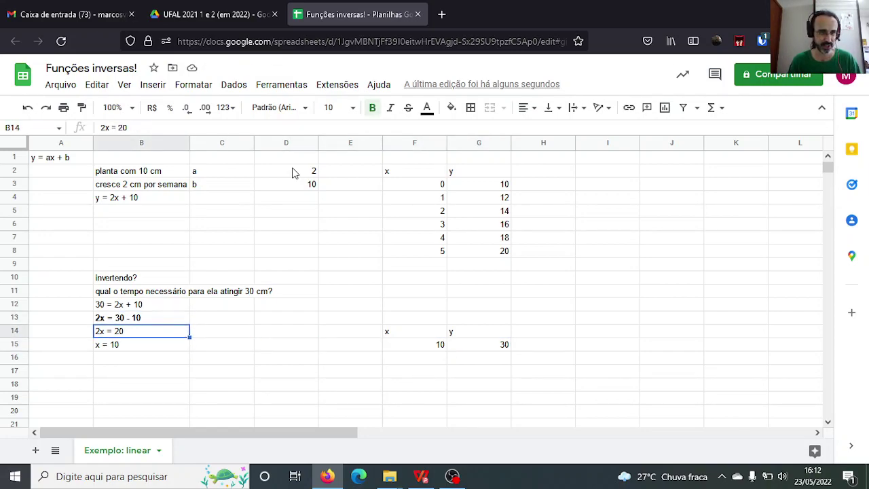
{"action": "key", "text": "shift+Down"}
{"action": "key", "text": "ctrl+c"}
{"action": "key", "text": "Down"}
{"action": "key", "text": "ctrl+v"}
{"action": "key", "text": "Up"}
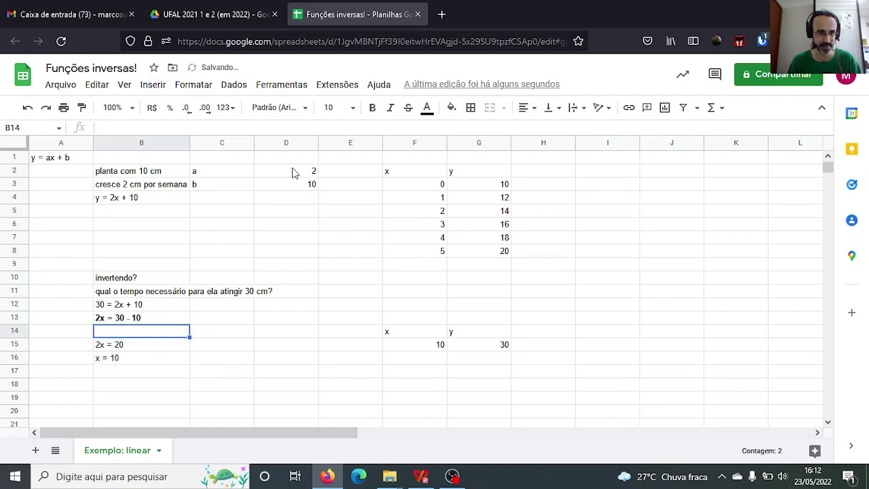
Write the isolated equation "x = (30 - 10)/2" in cell B14.
{"action": "key", "text": "Up"}
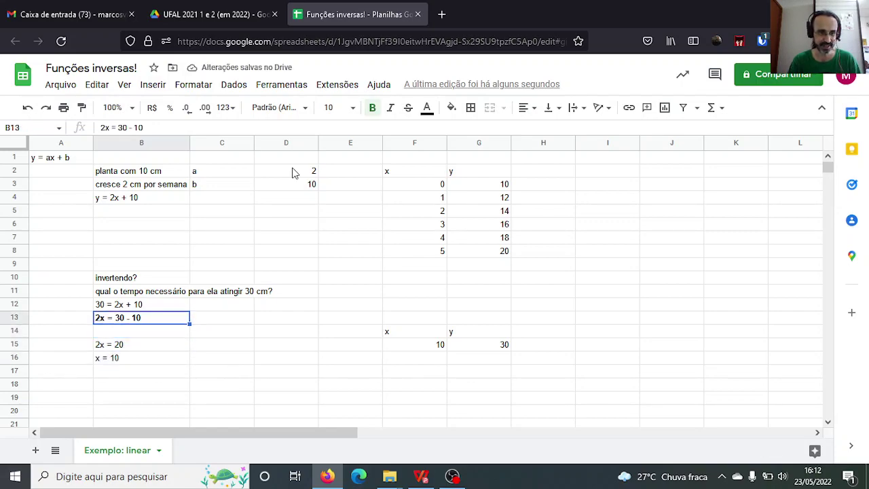
{"action": "key", "text": "Down"}
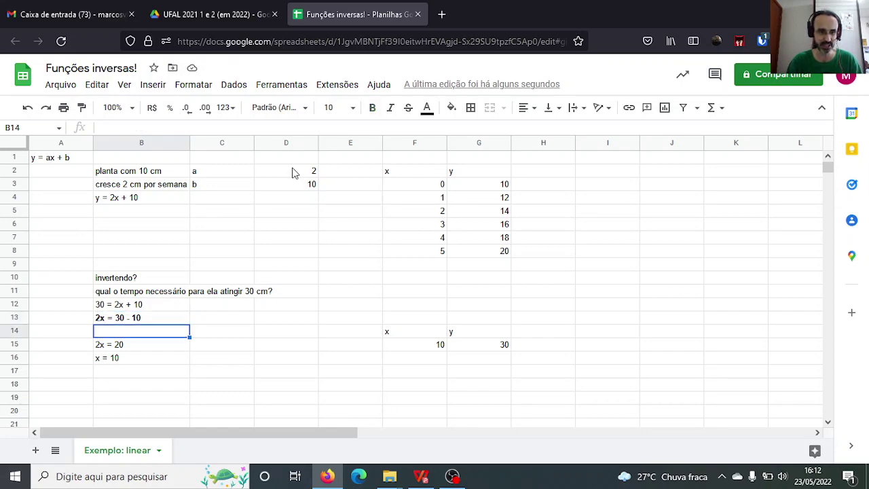
{"action": "type", "text": "x = (30"}
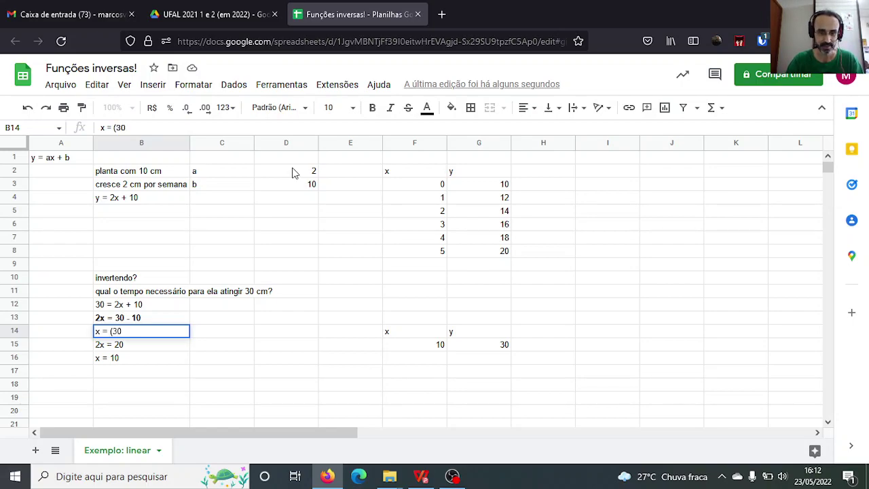
{"action": "type", "text": " - 10"}
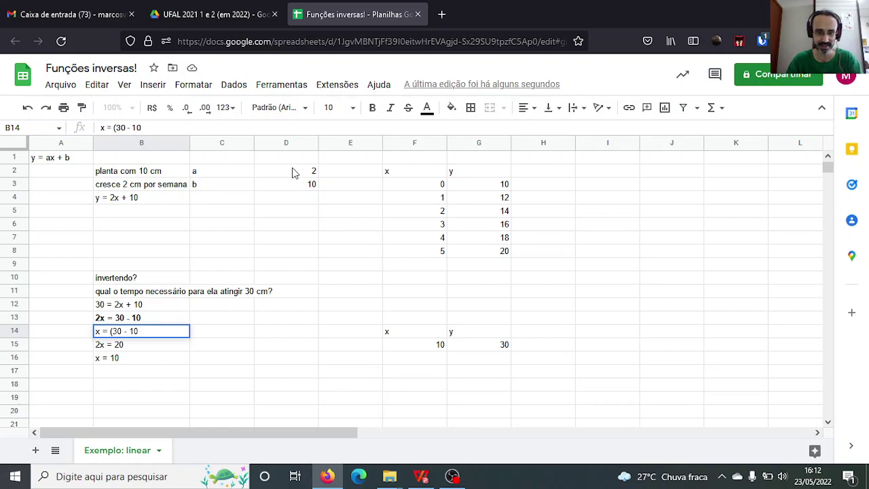
{"action": "type", "text": ")/2"}
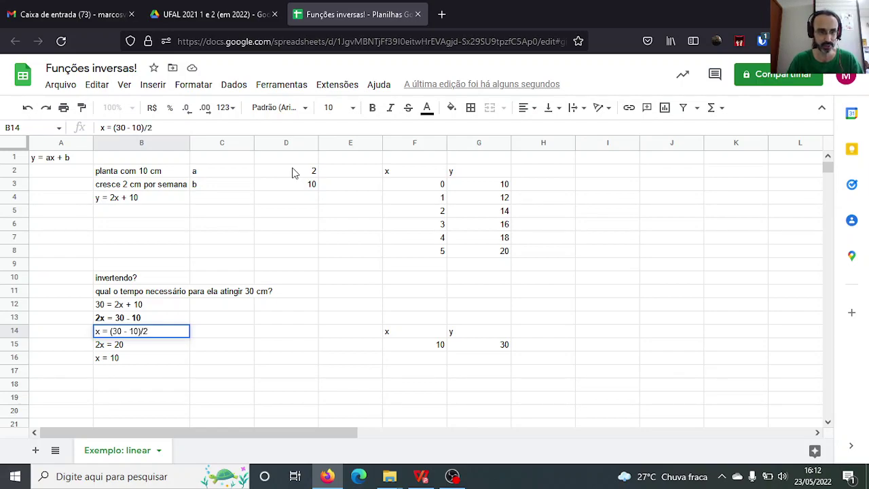
{"action": "key", "text": "Return"}
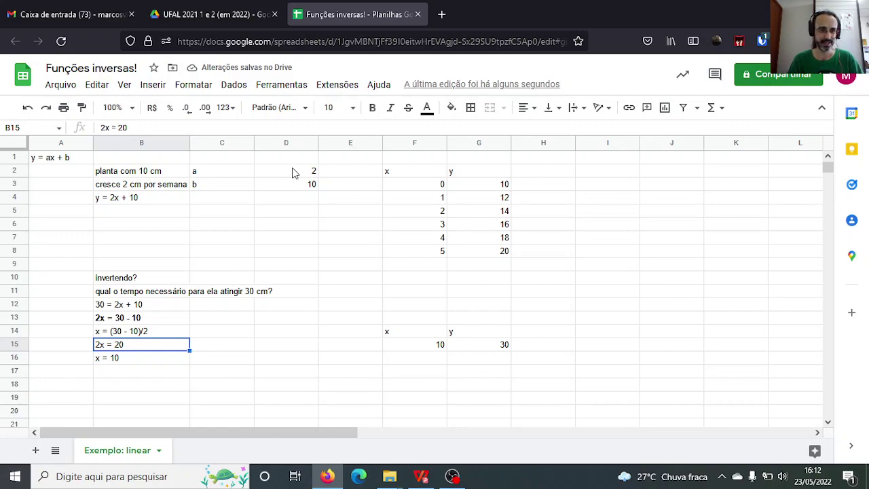
Delete "2x = 20" from cell B15 and move "x = 10" from B16 up into its place.
{"action": "key", "text": "Delete"}
{"action": "key", "text": "Down"}
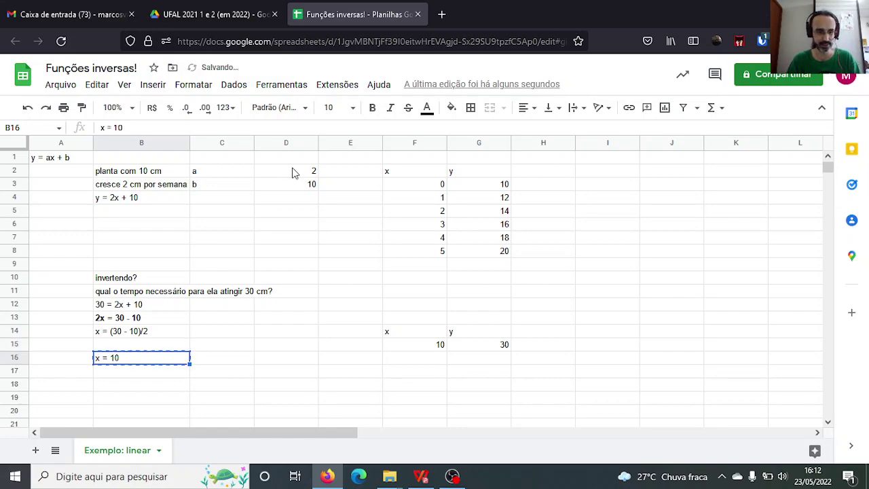
{"action": "key", "text": "Up"}
{"action": "key", "text": "ctrl+v"}
Make the second table's "x" and "y" headers in F14:G14 bold.
{"action": "key", "text": "Right"}
{"action": "key", "text": "Right"}
{"action": "key", "text": "Right"}
{"action": "key", "text": "Right"}
{"action": "key", "text": "Right"}
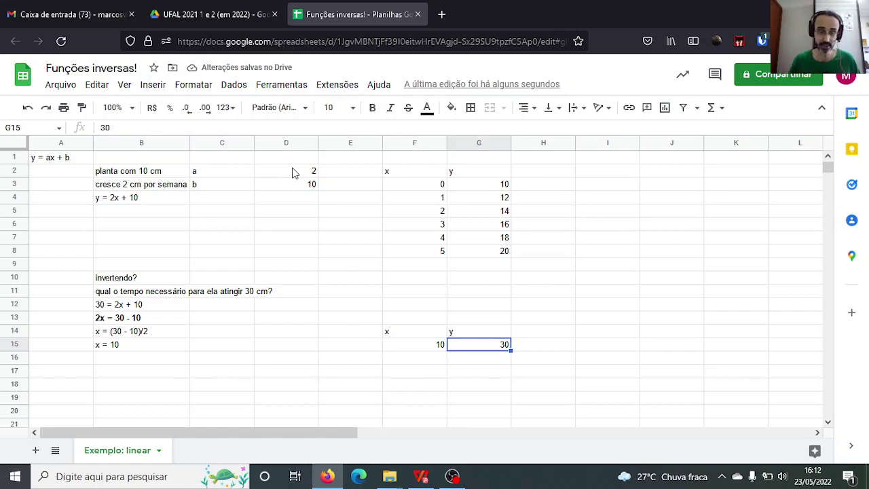
{"action": "key", "text": "Up"}
{"action": "key", "text": "Left"}
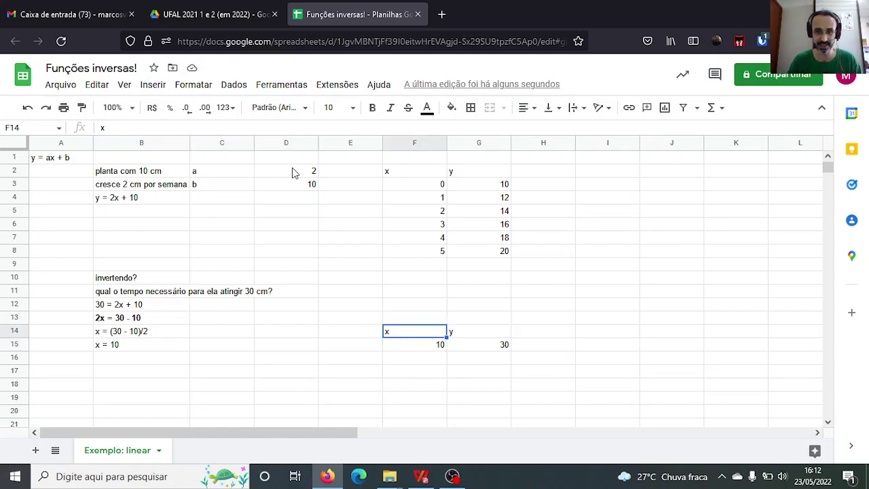
{"action": "key", "text": "shift+Right"}
{"action": "key", "text": "ctrl+b"}
Test the inverse formula by setting the y value in cell G15 to 40, followed by 45.
{"action": "key", "text": "Down"}
{"action": "key", "text": "Right"}
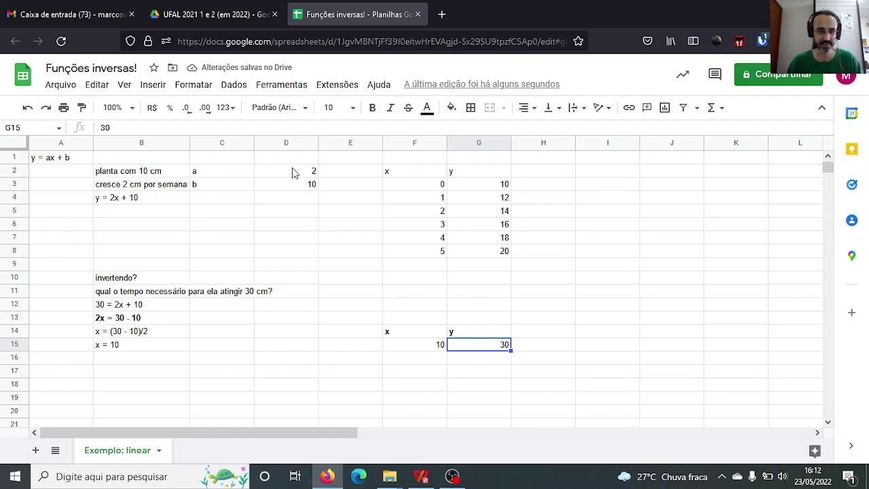
{"action": "type", "text": "40"}
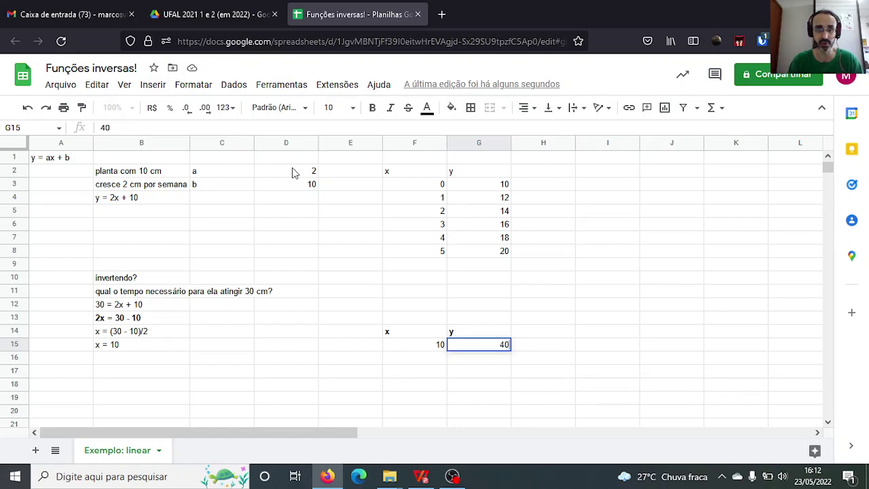
{"action": "key", "text": "Return"}
{"action": "key", "text": "Up"}
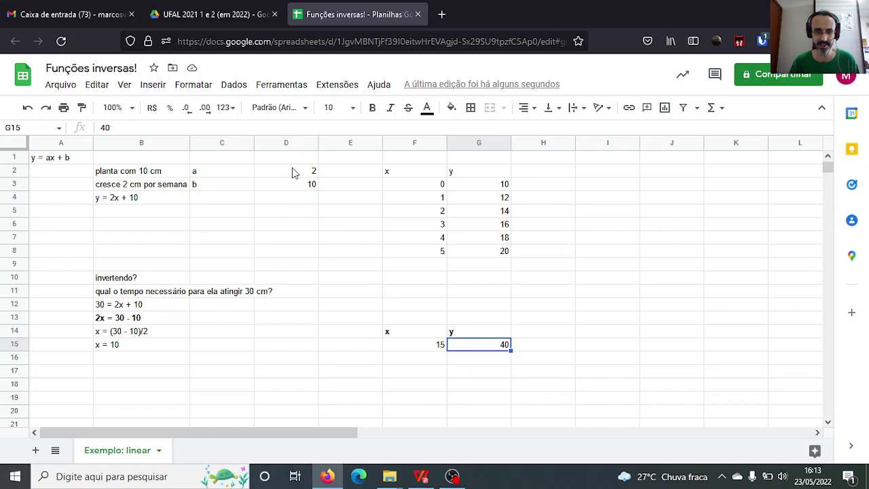
{"action": "type", "text": "45"}
{"action": "key", "text": "Return"}
{"action": "key", "text": "Up"}
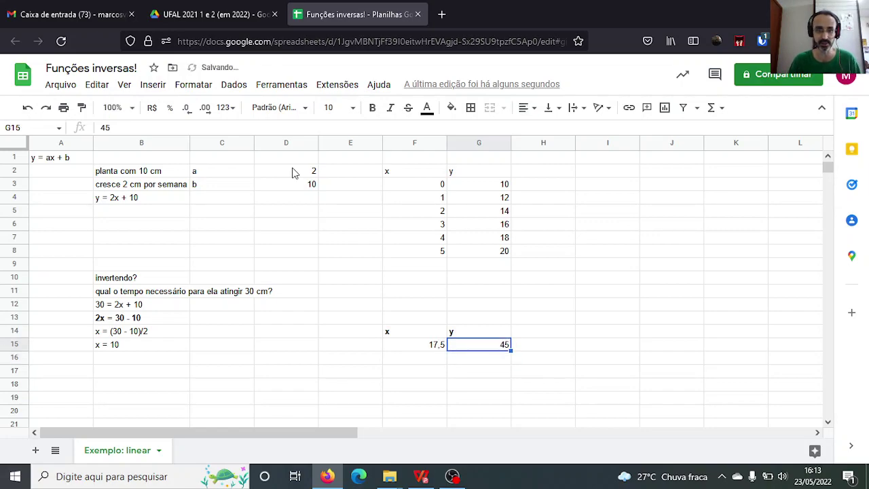
{"action": "key", "text": "Left"}
{"action": "key", "text": "Right"}
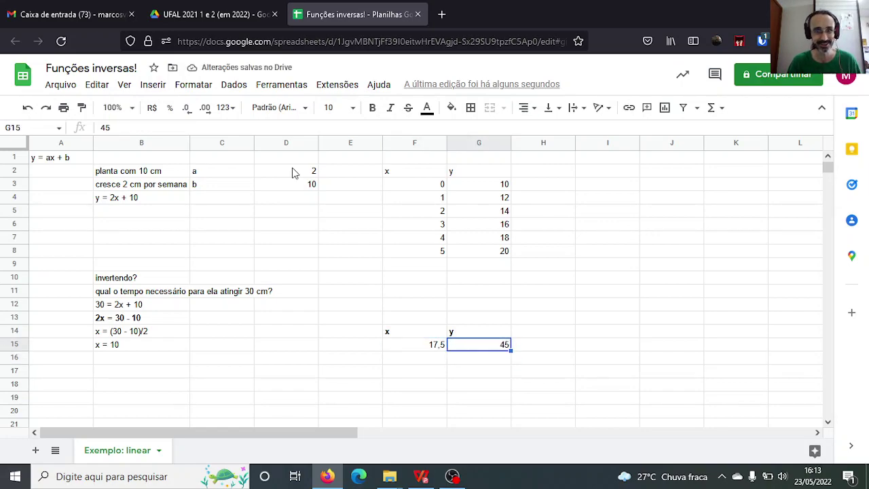
Set the y value in cell G15 to 30.
{"action": "type", "text": "40"}
{"action": "key", "text": "BackSpace"}
{"action": "key", "text": "BackSpace"}
{"action": "type", "text": "30"}
{"action": "key", "text": "Return"}
{"action": "key", "text": "Up"}
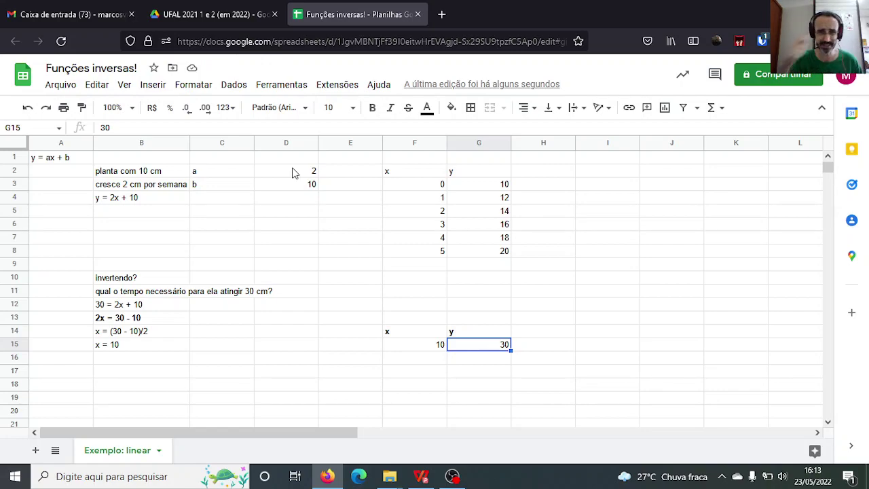
{"action": "key", "text": "Left"}
{"action": "key", "text": "Left"}
{"action": "key", "text": "Left"}
{"action": "key", "text": "Left"}
{"action": "key", "text": "Left"}
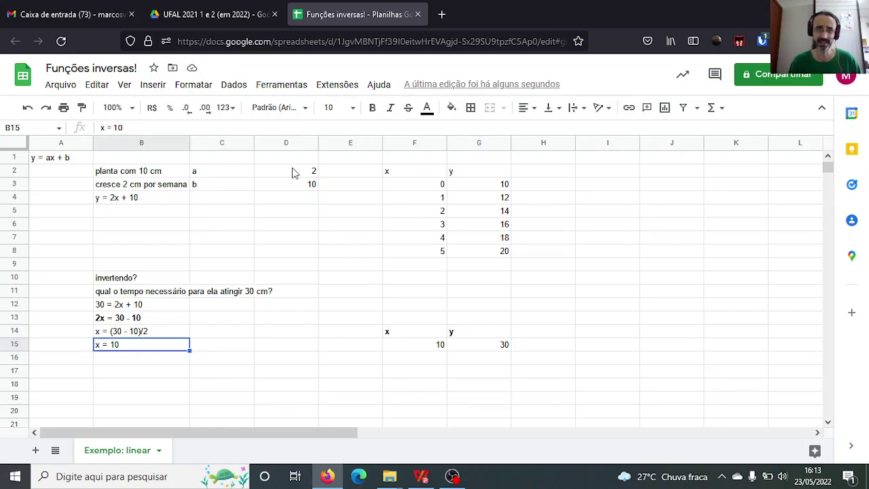
{"action": "key", "text": "Right"}
{"action": "key", "text": "Right"}
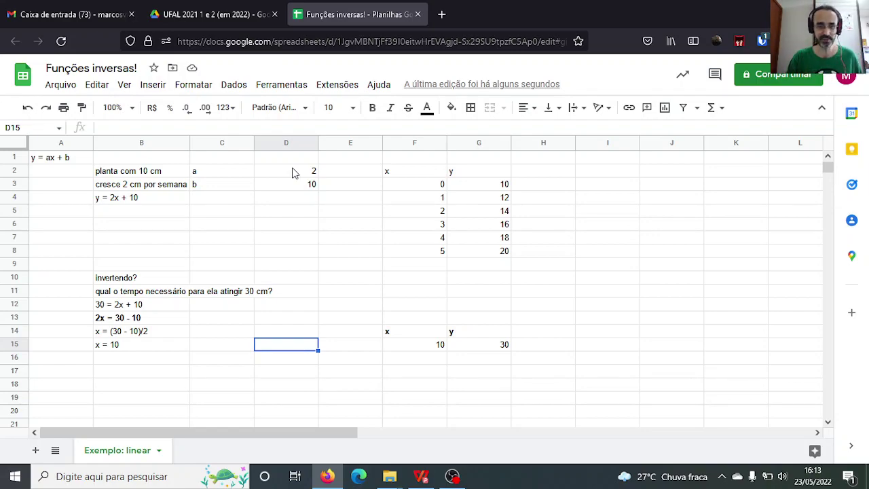
Add a new sheet and name it "Exemplo: função exponencial".
{"action": "left_click", "coordinate": [35, 451]}
{"action": "double_click", "coordinate": [200, 453]}
{"action": "type", "text": "Exemplo: função exponencialç"}
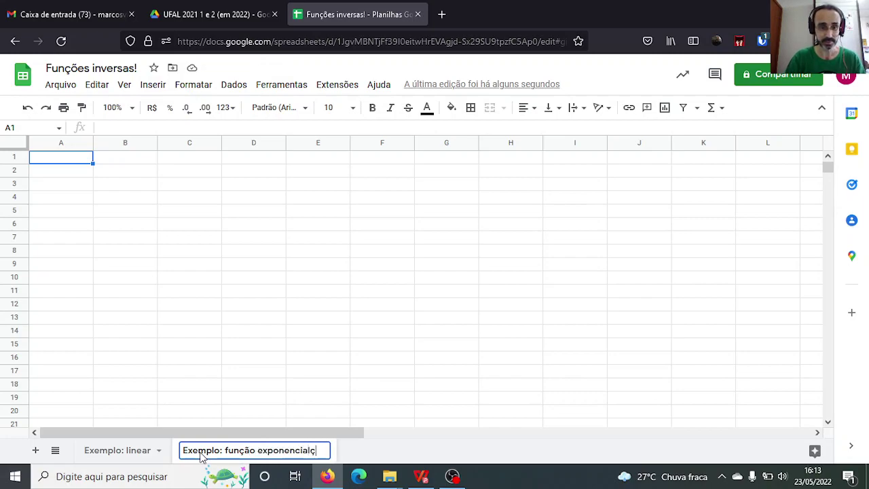
{"action": "key", "text": "BackSpace"}
{"action": "key", "text": "Return"}
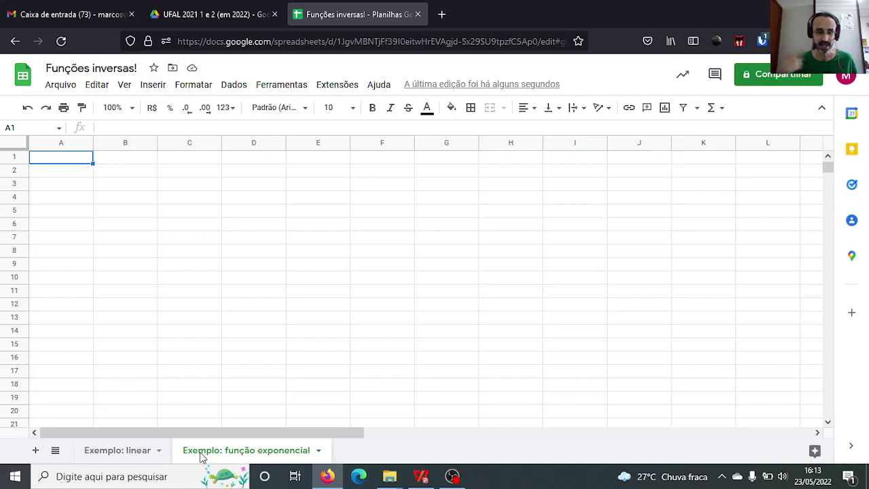
Write the general exponential equation "y = aq^x" in cell A1.
{"action": "type", "text": "y ="}
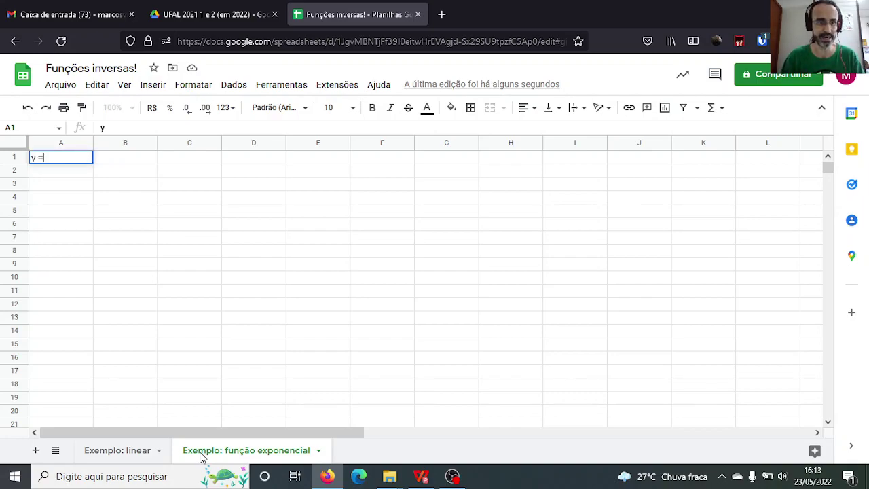
{"action": "type", "text": " aq^x"}
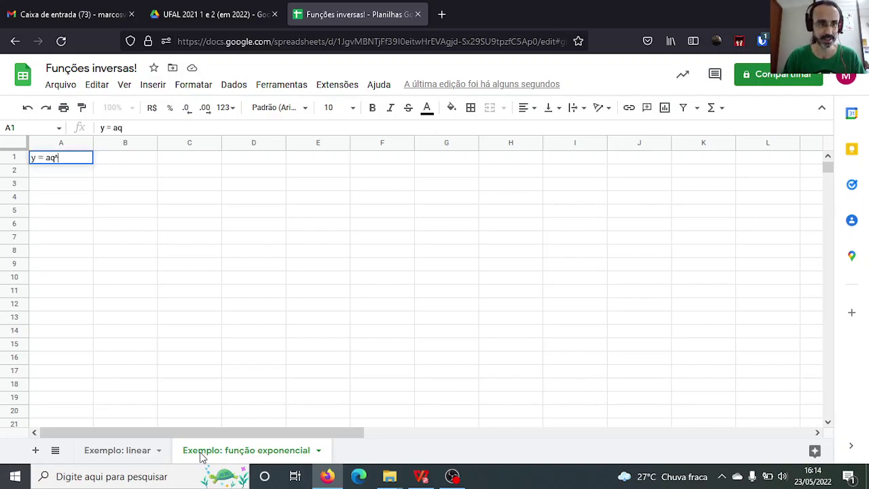
{"action": "key", "text": "Return"}
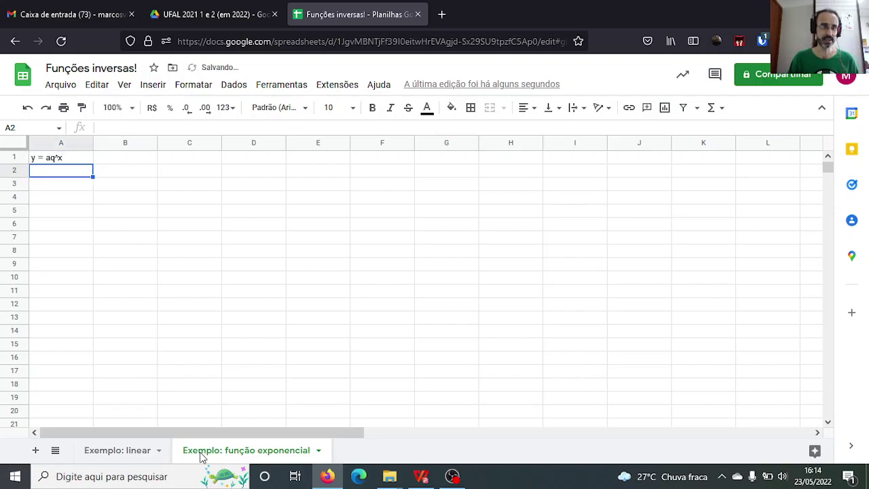
Describe the example with "População de 150 ratos" in cell B3 and "Cresce 30% por semana" in B4.
{"action": "left_click", "coordinate": [139, 450]}
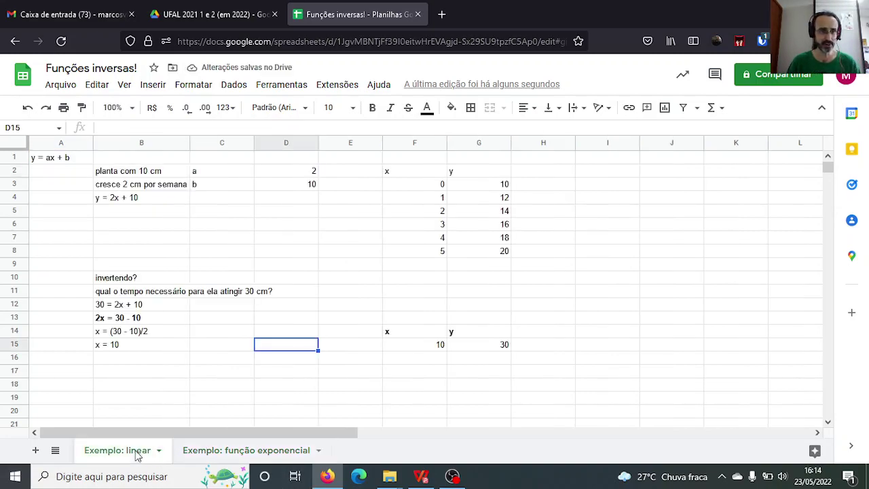
{"action": "left_click", "coordinate": [228, 456]}
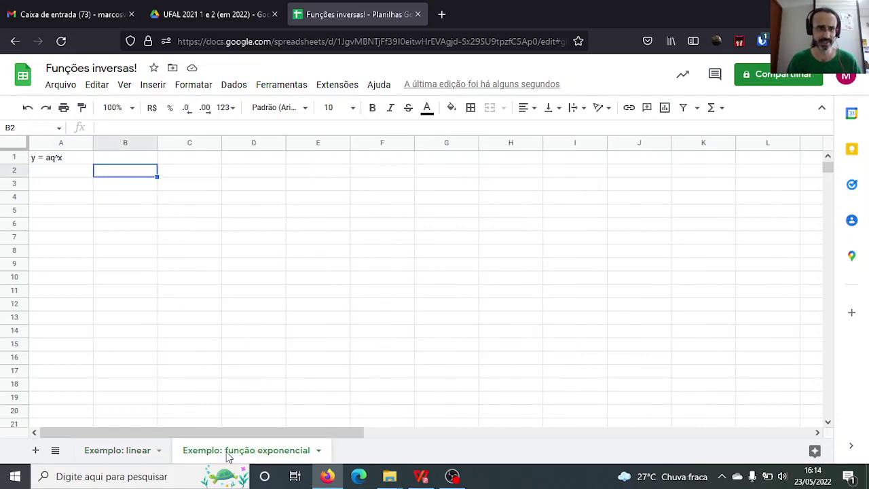
{"action": "key", "text": "Down"}
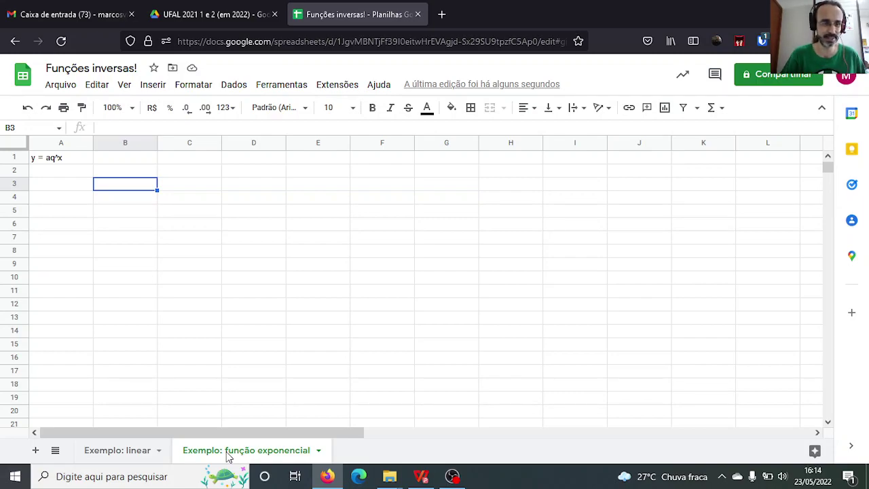
{"action": "type", "text": "População de 150 ratos"}
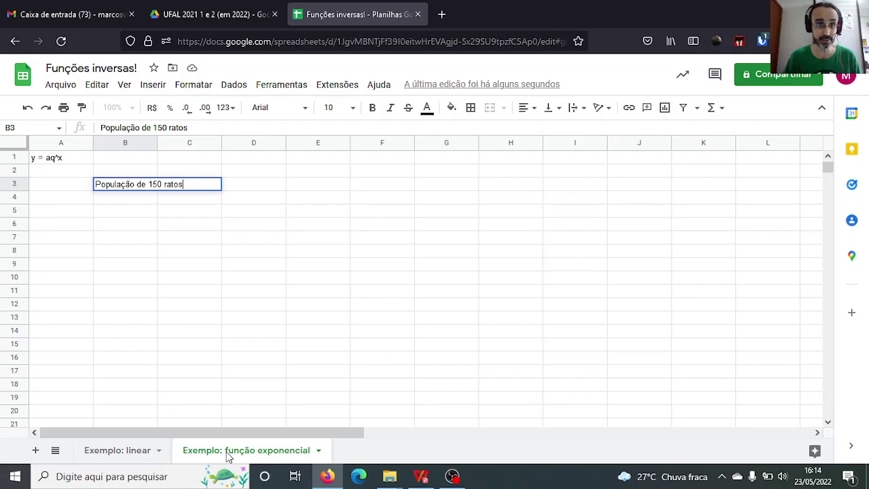
{"action": "key", "text": "Return"}
{"action": "type", "text": "Cresce"}
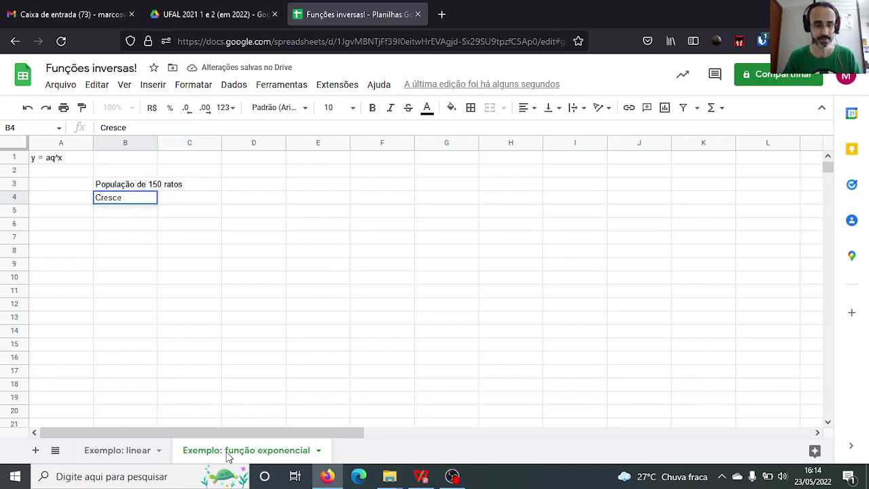
{"action": "type", "text": " 30%"}
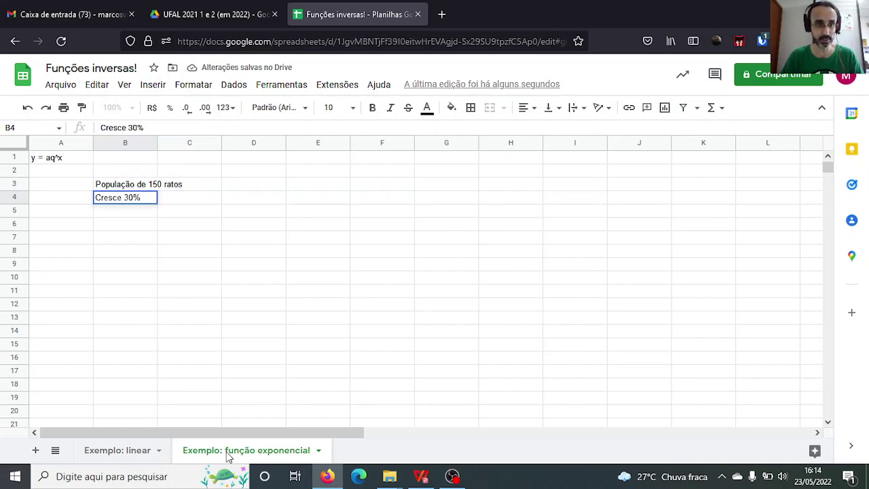
{"action": "type", "text": " por semana"}
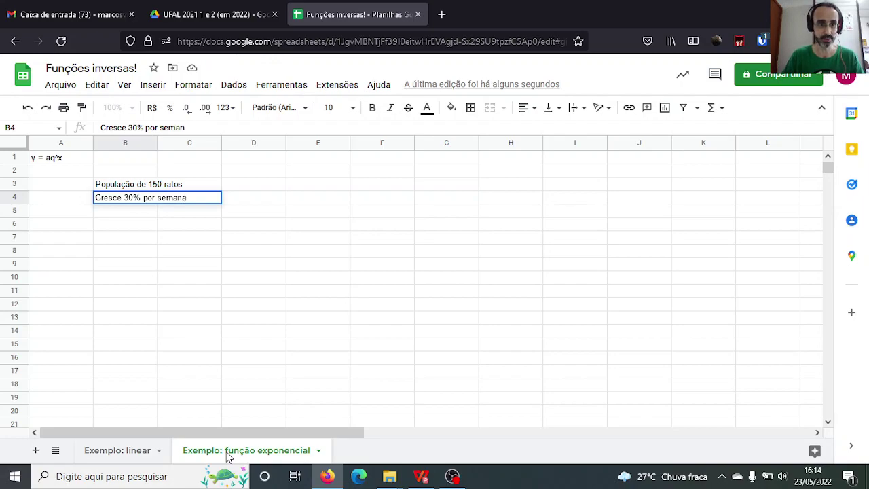
{"action": "key", "text": "Return"}
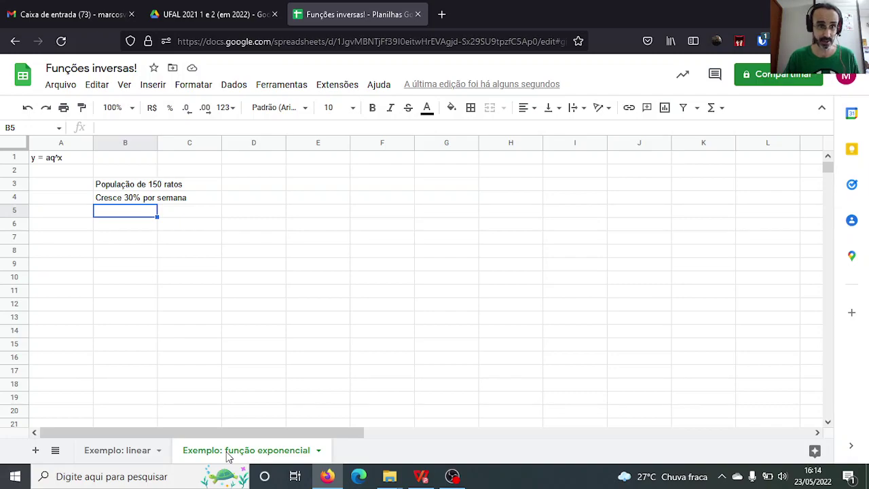
Label cell D3 "a" and enter 150 as its value in E3.
{"action": "key", "text": "Down"}
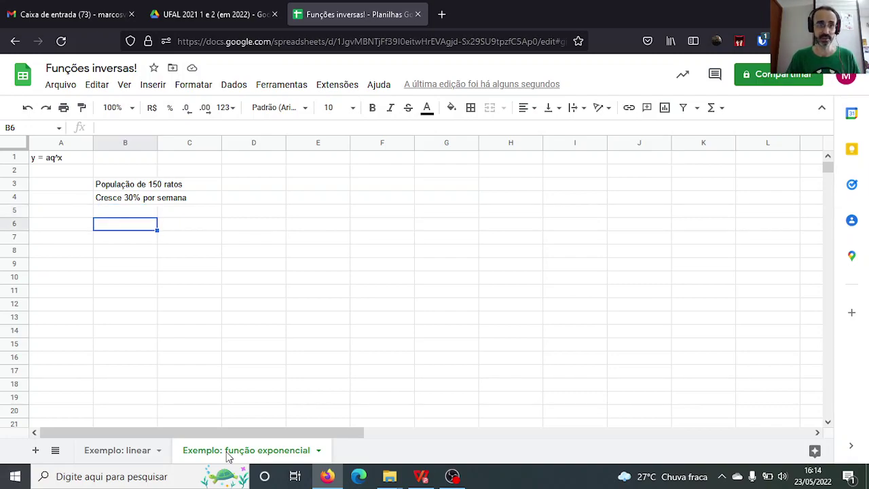
{"action": "key", "text": "Right"}
{"action": "key", "text": "Right"}
{"action": "key", "text": "Up"}
{"action": "key", "text": "Up"}
{"action": "key", "text": "Up"}
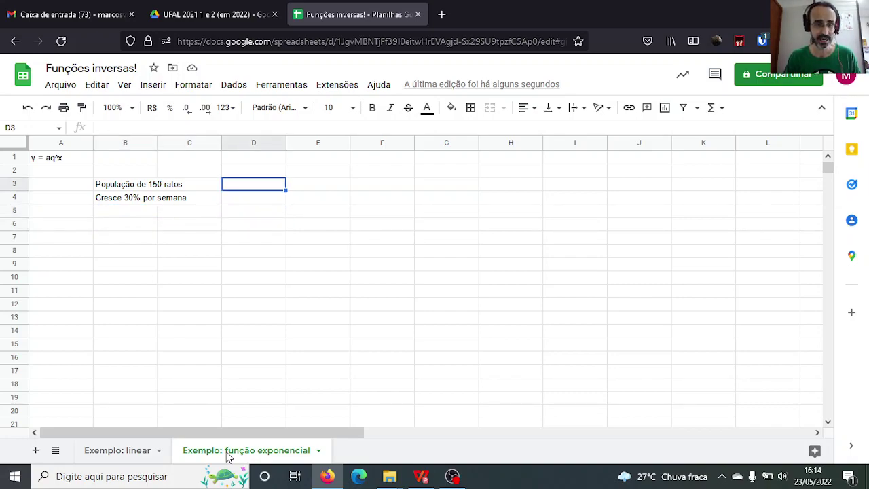
{"action": "type", "text": "a"}
{"action": "key", "text": "Right"}
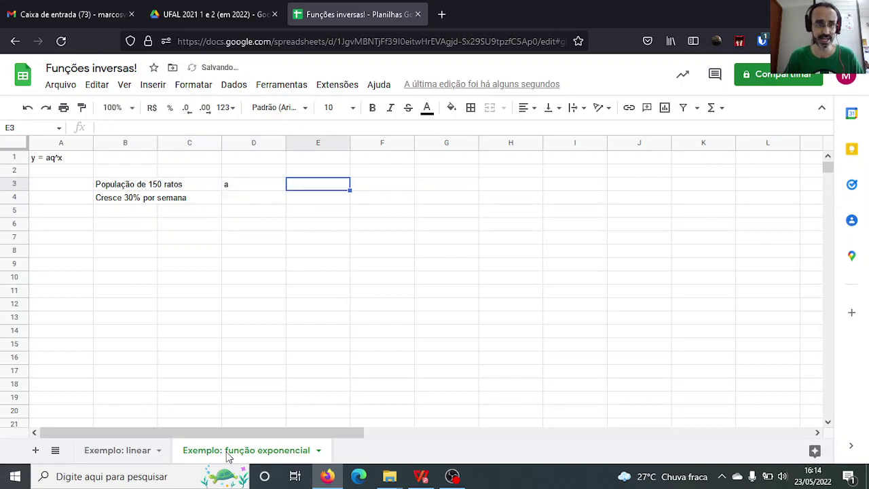
{"action": "type", "text": "150"}
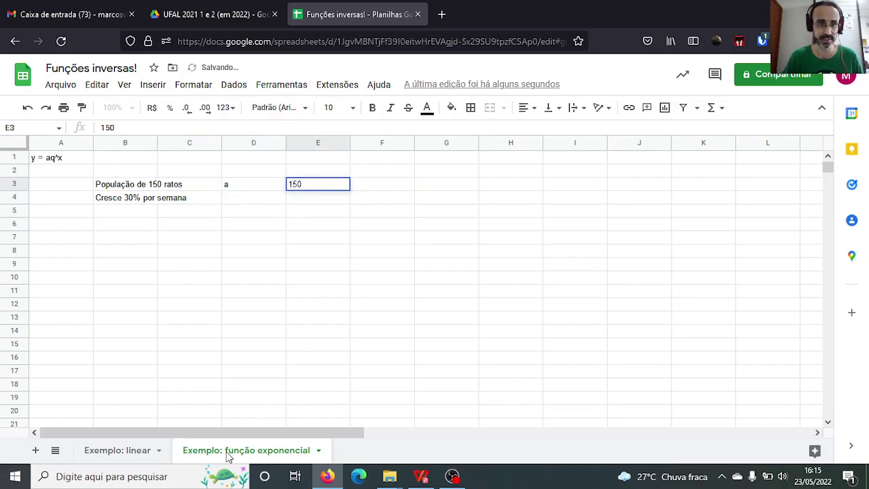
{"action": "key", "text": "Return"}
Label cell D4 "p" and enter 30 as its value in E4.
{"action": "key", "text": "Left"}
{"action": "type", "text": "q"}
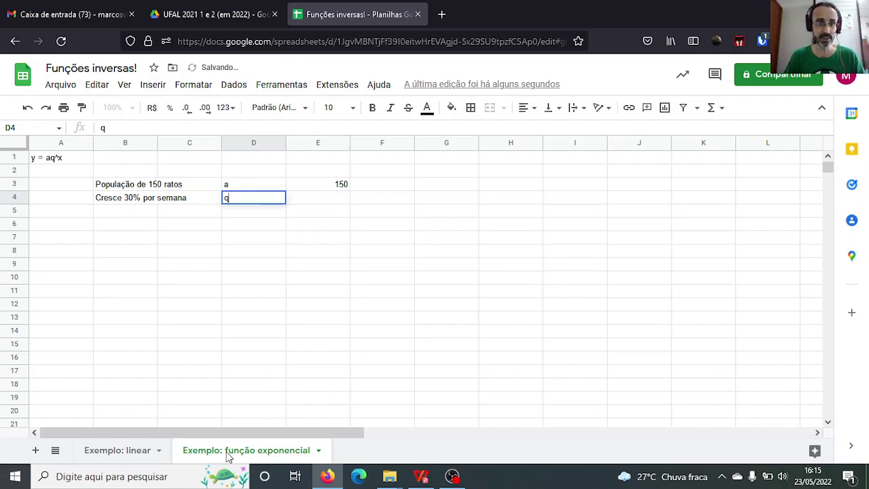
{"action": "key", "text": "BackSpace"}
{"action": "type", "text": "p"}
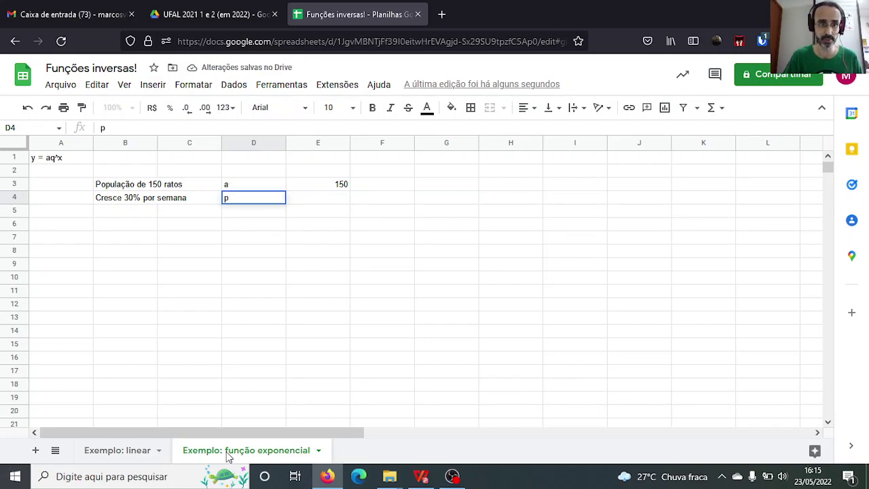
{"action": "key", "text": "Right"}
{"action": "type", "text": "30"}
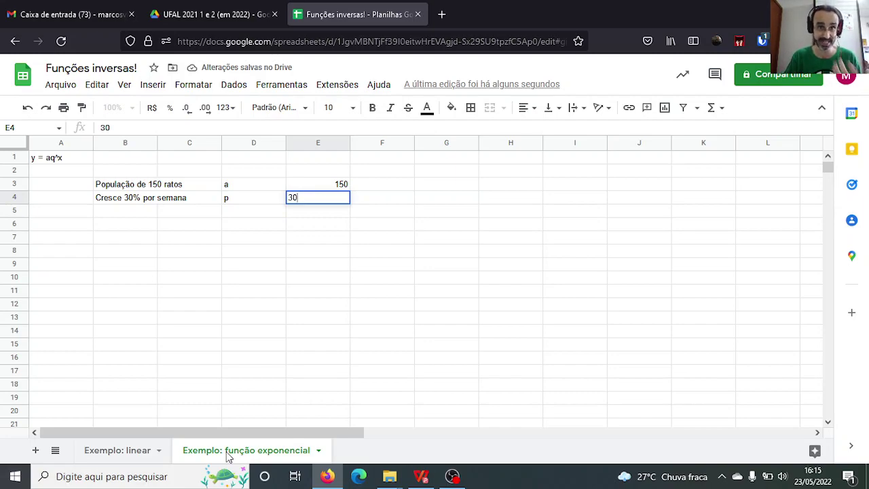
{"action": "key", "text": "Return"}
Label cell D5 "q" and calculate it in E5 with the formula =1+(E4/100).
{"action": "key", "text": "Left"}
{"action": "type", "text": "q"}
{"action": "key", "text": "Right"}
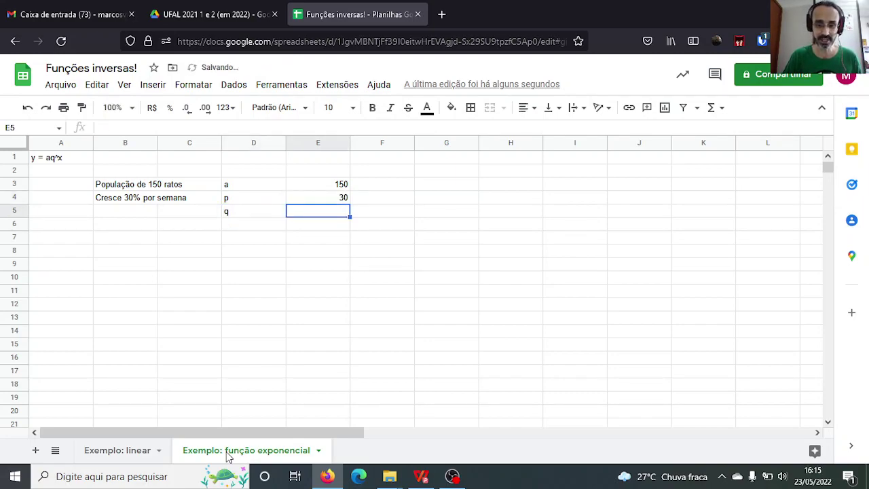
{"action": "type", "text": "="}
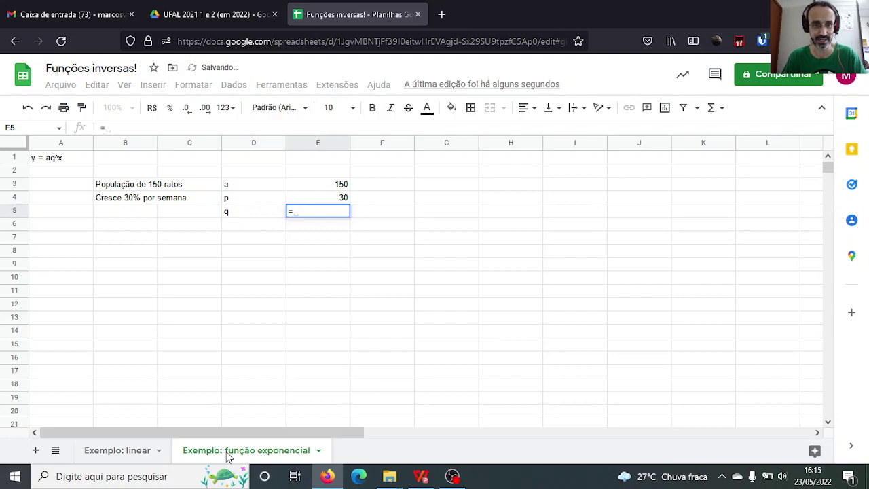
{"action": "type", "text": "1-"}
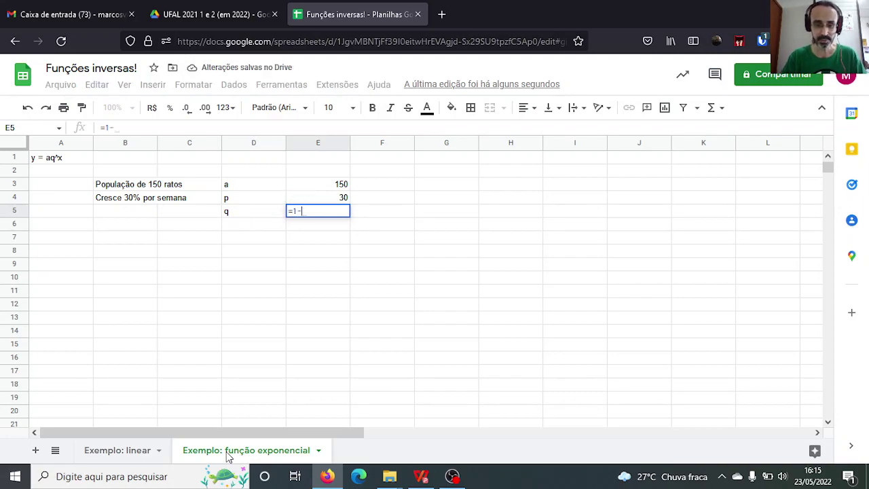
{"action": "key", "text": "BackSpace"}
{"action": "type", "text": "+("}
{"action": "key", "text": "Up"}
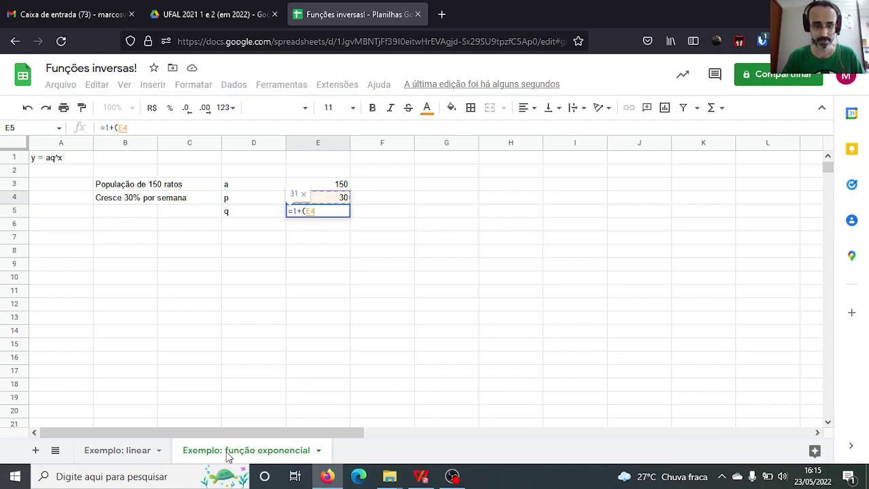
{"action": "type", "text": "/100)"}
{"action": "key", "text": "Return"}
{"action": "key", "text": "Up"}
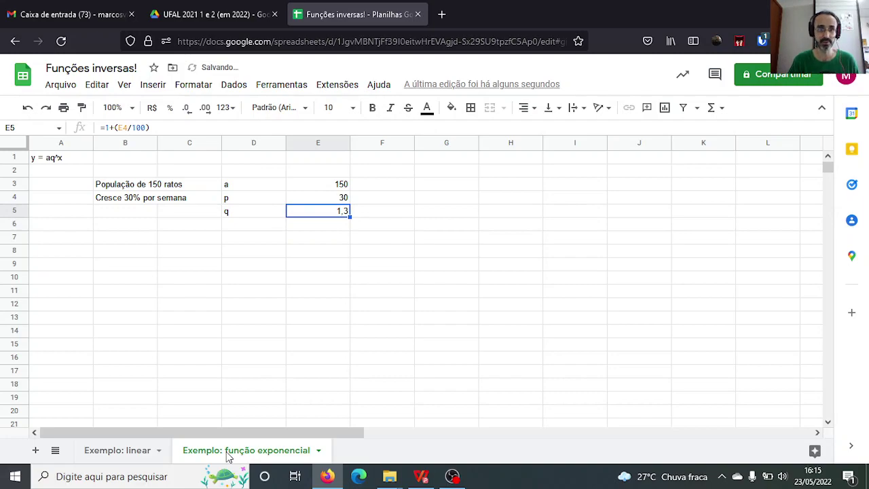
Write the specific equation "y = 150*1,3^x" in cell B6.
{"action": "key", "text": "Left"}
{"action": "key", "text": "Left"}
{"action": "key", "text": "Left"}
{"action": "key", "text": "Left"}
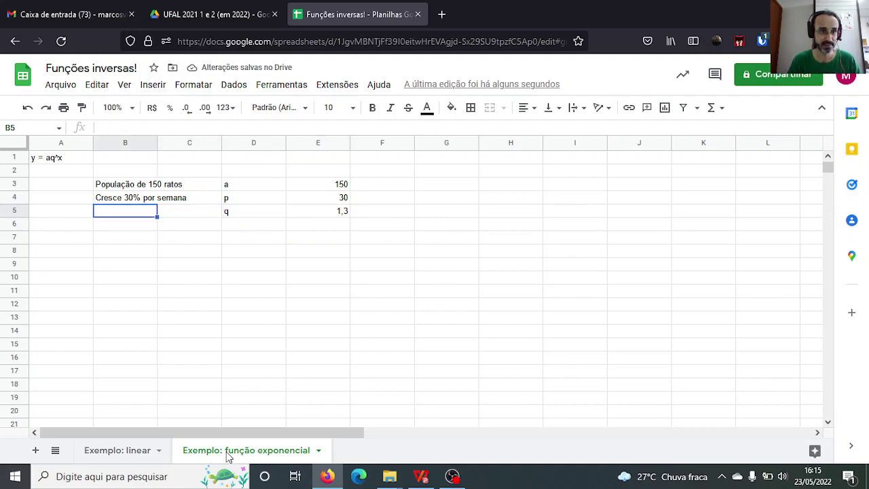
{"action": "key", "text": "Down"}
{"action": "key", "text": "Right"}
{"action": "type", "text": "y"}
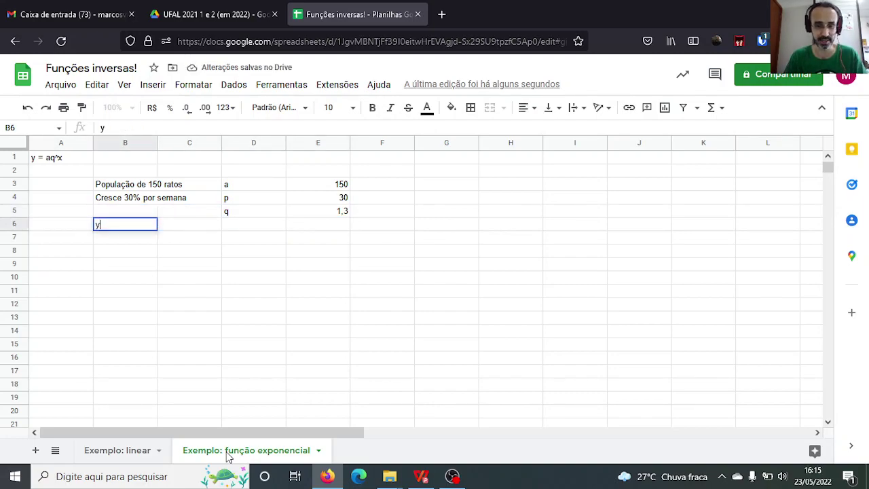
{"action": "type", "text": " = 150"}
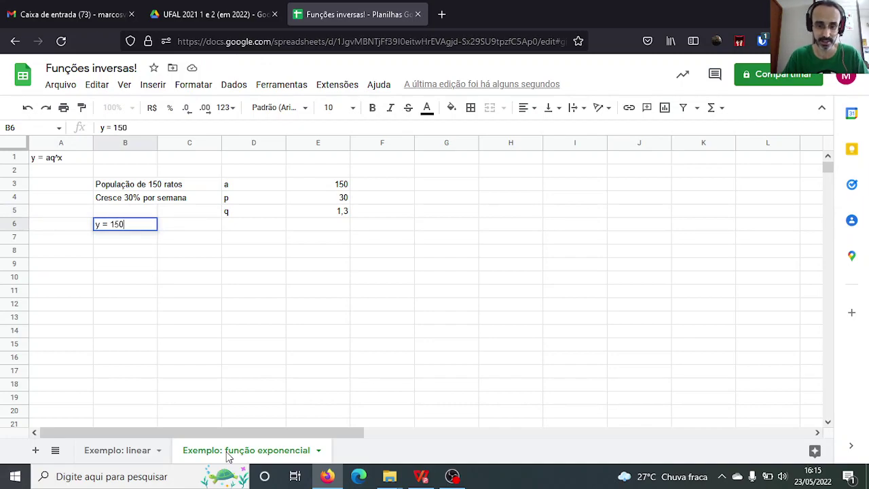
{"action": "type", "text": "^1,"}
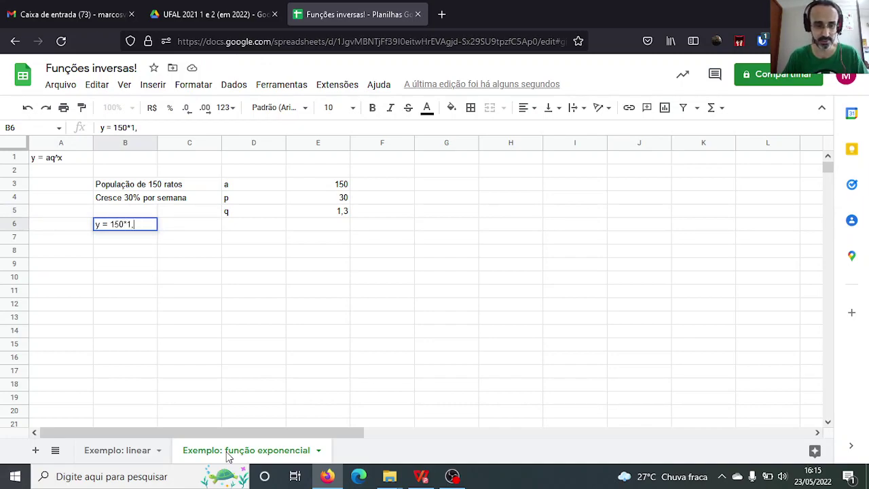
{"action": "type", "text": "3^x"}
{"action": "key", "text": "Return"}
Examine the formula for q in cell E5 and the values of a and p above it.
{"action": "key", "text": "Up"}
{"action": "key", "text": "Right"}
{"action": "key", "text": "Right"}
{"action": "key", "text": "Right"}
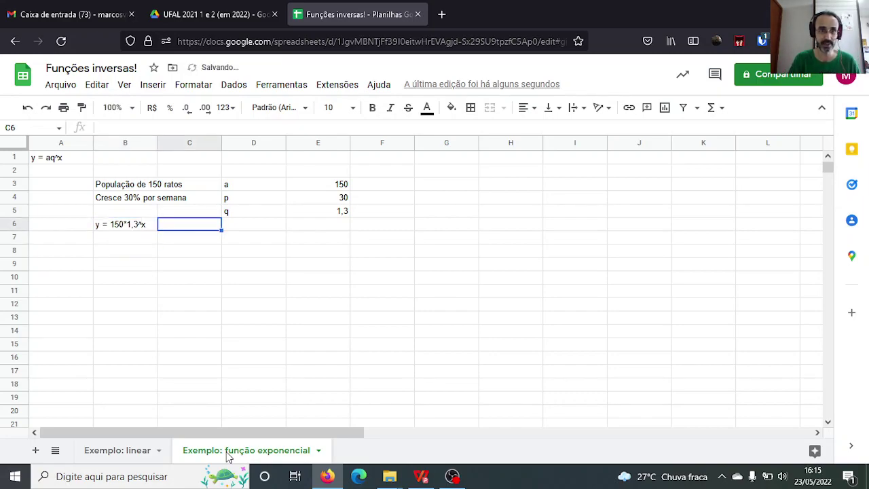
{"action": "key", "text": "Up"}
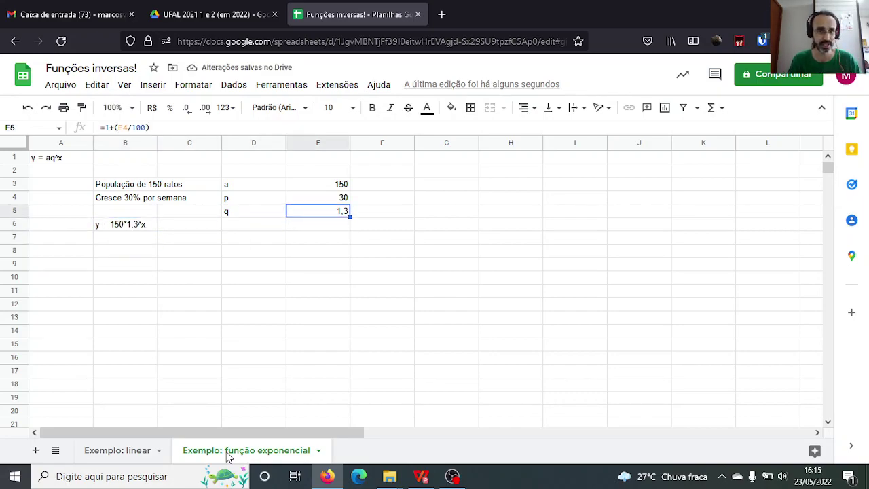
{"action": "double_click", "coordinate": [344, 216]}
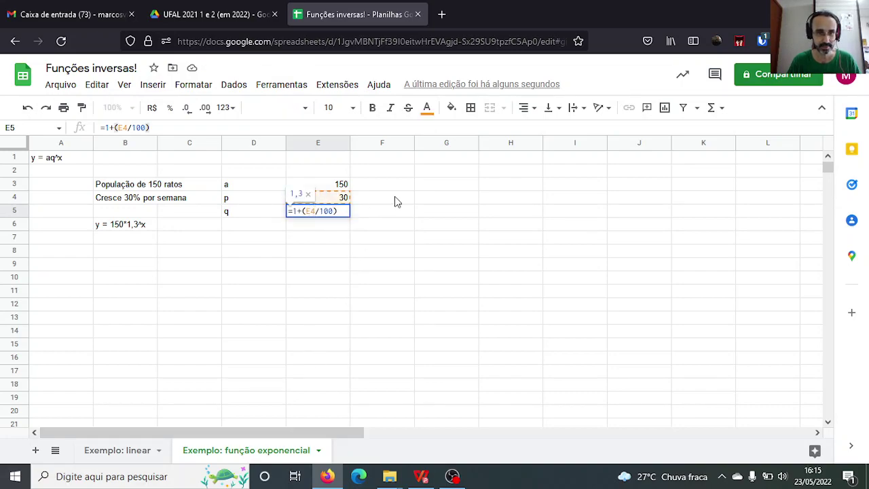
{"action": "key", "text": "Escape"}
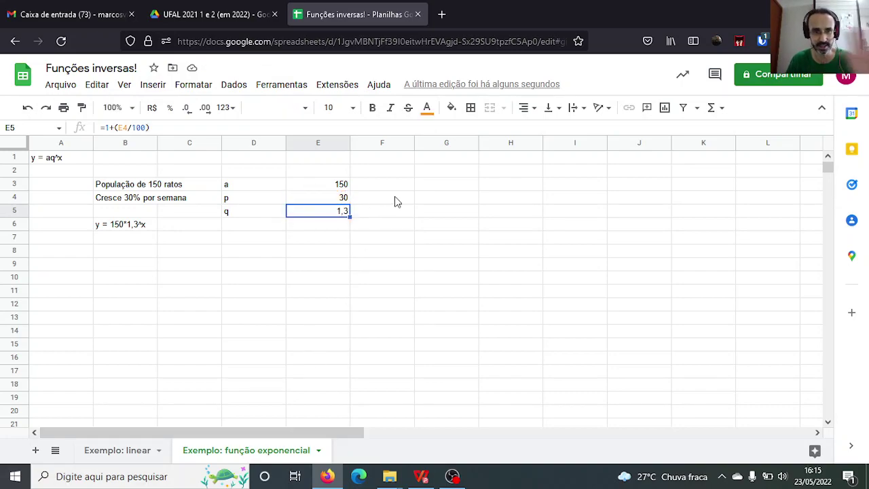
{"action": "key", "text": "Up"}
{"action": "key", "text": "Up"}
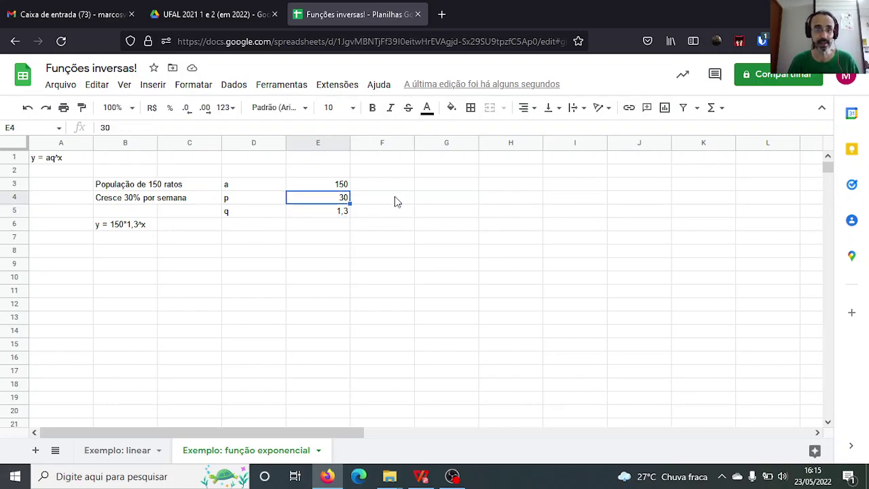
{"action": "key", "text": "Down"}
{"action": "key", "text": "Down"}
{"action": "key", "text": "Up"}
{"action": "key", "text": "Up"}
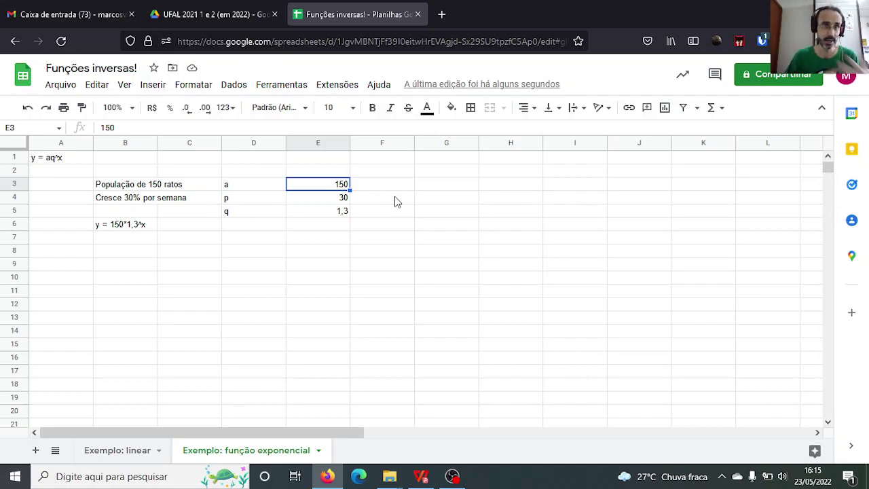
Enter the table headers "x" in G3 and "y" in H3.
{"action": "key", "text": "Right"}
{"action": "key", "text": "Right"}
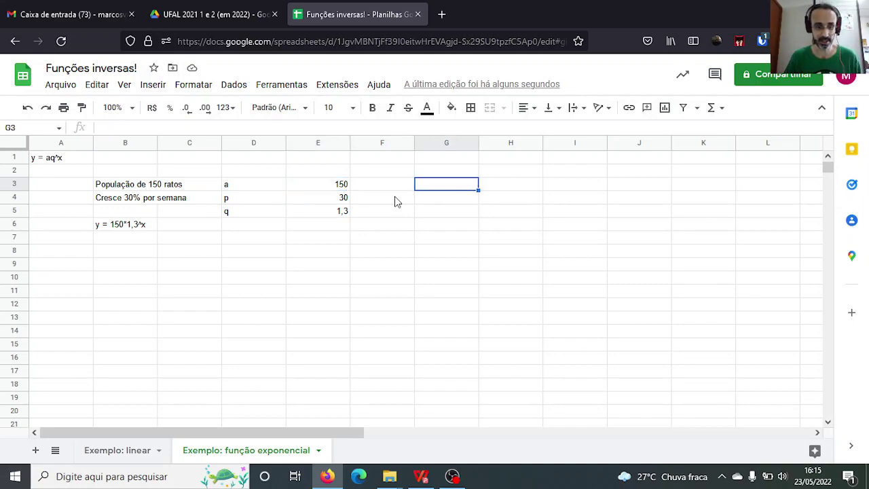
{"action": "type", "text": "x"}
{"action": "key", "text": "Tab"}
{"action": "type", "text": "y"}
{"action": "key", "text": "Return"}
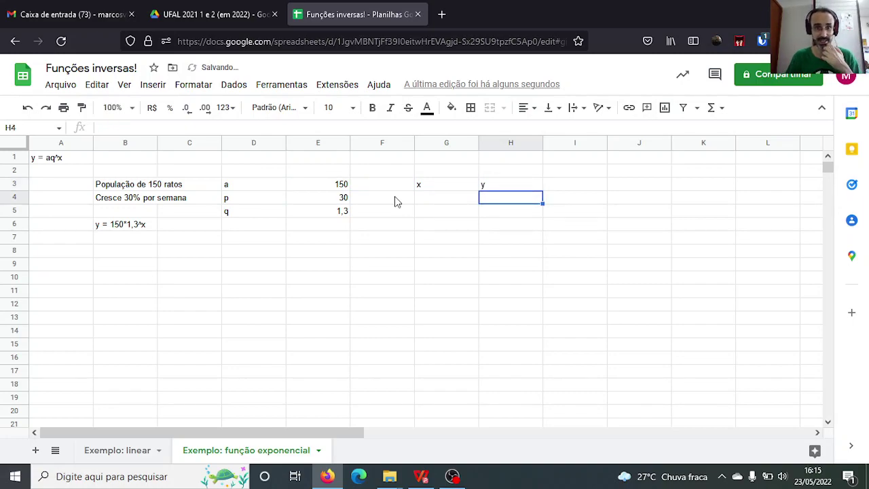
Enter the x values 1 to 5 down the column in cells G4 to G8.
{"action": "key", "text": "Left"}
{"action": "type", "text": "1"}
{"action": "key", "text": "Return"}
{"action": "type", "text": "2"}
{"action": "key", "text": "Return"}
{"action": "type", "text": "3"}
{"action": "key", "text": "Return"}
{"action": "type", "text": "4 "}
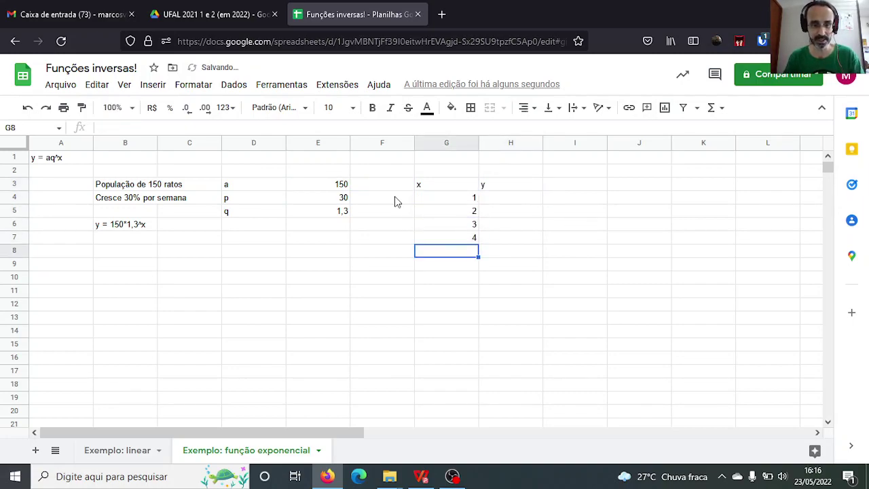
{"action": "type", "text": "5"}
{"action": "key", "text": "Tab"}
Move the x values down one row to G5:G9 and enter 0 in G4.
{"action": "key", "text": "Up"}
{"action": "key", "text": "Up"}
{"action": "key", "text": "Up"}
{"action": "key", "text": "Left"}
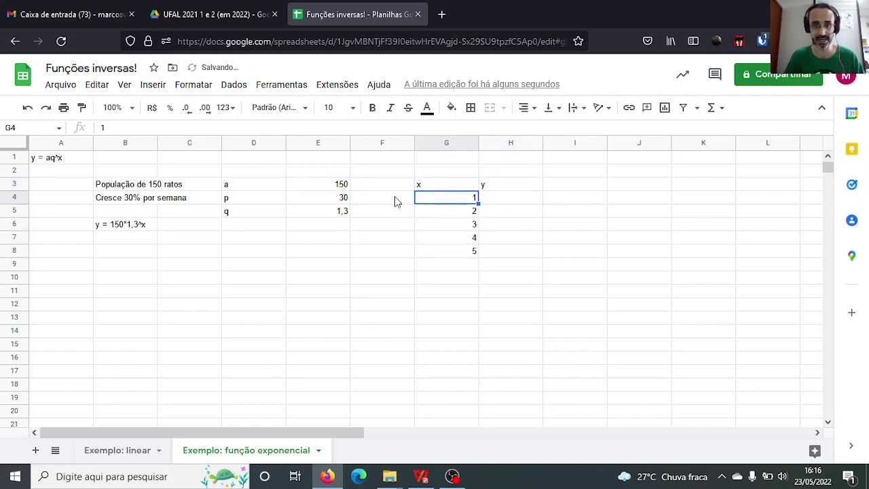
{"action": "key", "text": "Up"}
{"action": "key", "text": "ctrl+shift+Down"}
{"action": "key", "text": "ctrl+x"}
{"action": "key", "text": "Down"}
{"action": "key", "text": "ctrl+v"}
{"action": "key", "text": "Up"}
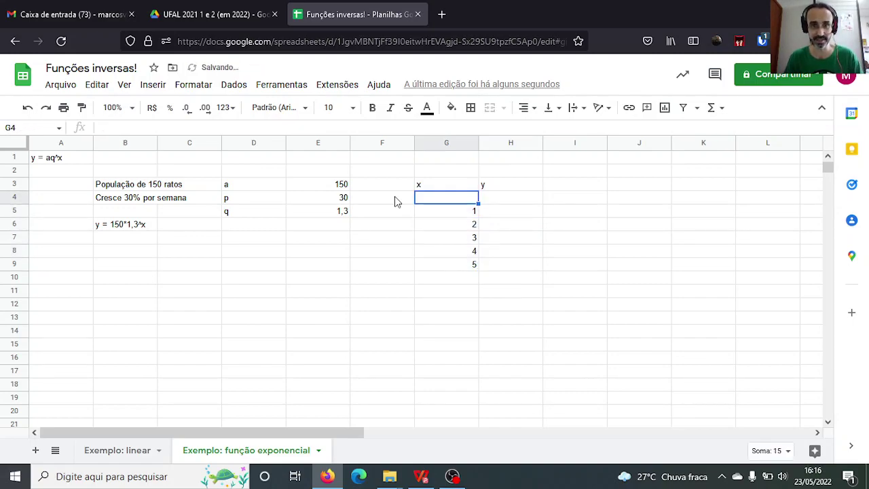
{"action": "type", "text": "0"}
{"action": "key", "text": "Tab"}
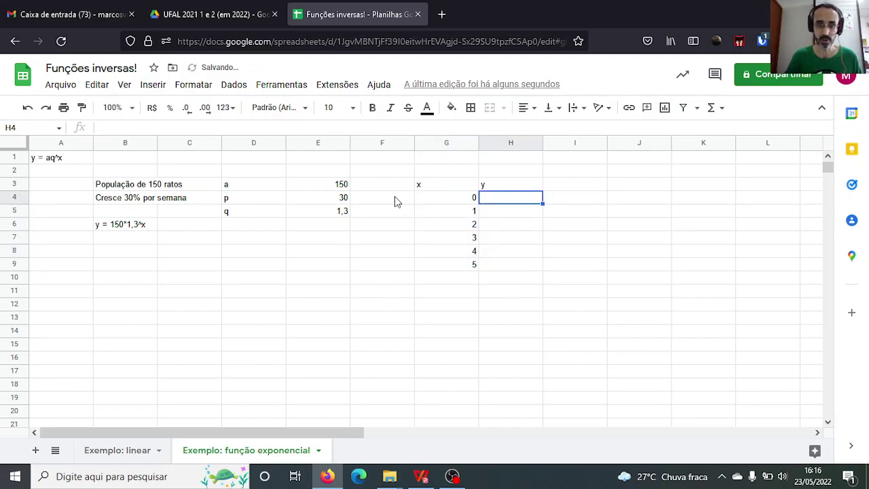
Calculate the first y value in H4 with the formula =$E$3*($E$5^G4), using absolute references for a and q.
{"action": "type", "text": "="}
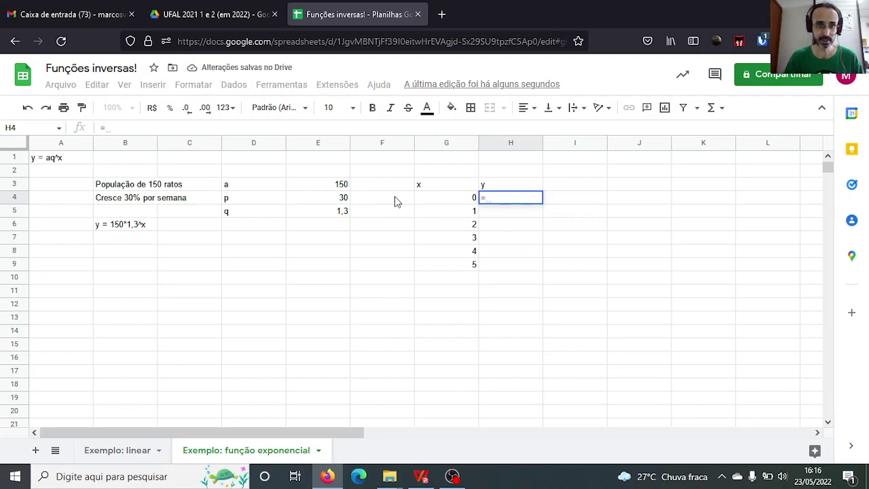
{"action": "left_click", "coordinate": [343, 189]}
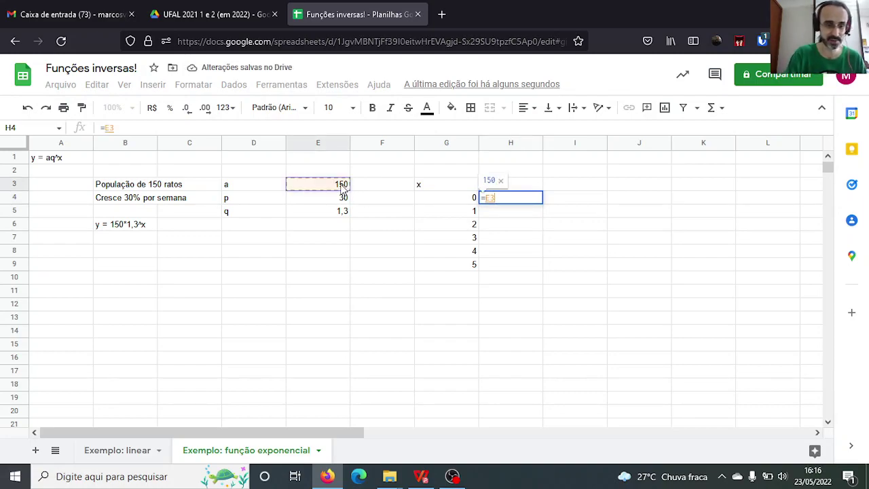
{"action": "key", "text": "F4"}
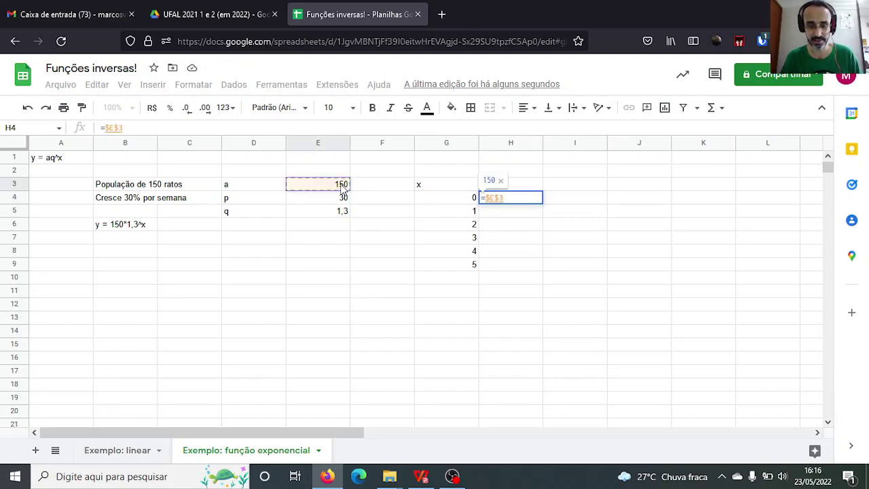
{"action": "type", "text": "*"}
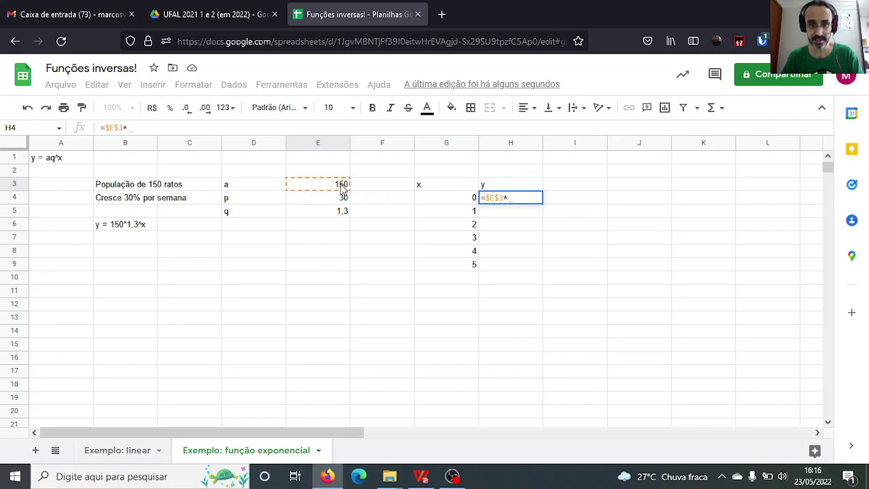
{"action": "type", "text": "("}
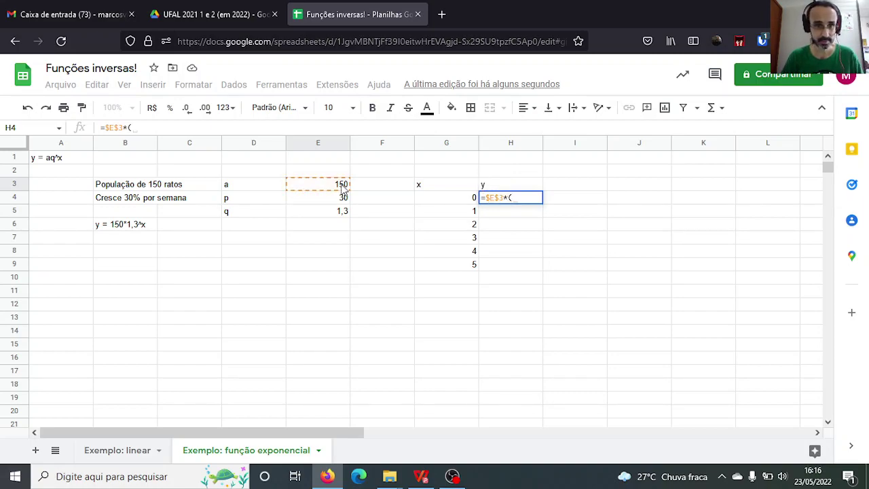
{"action": "left_click", "coordinate": [338, 211]}
{"action": "key", "text": "F4"}
{"action": "type", "text": "^"}
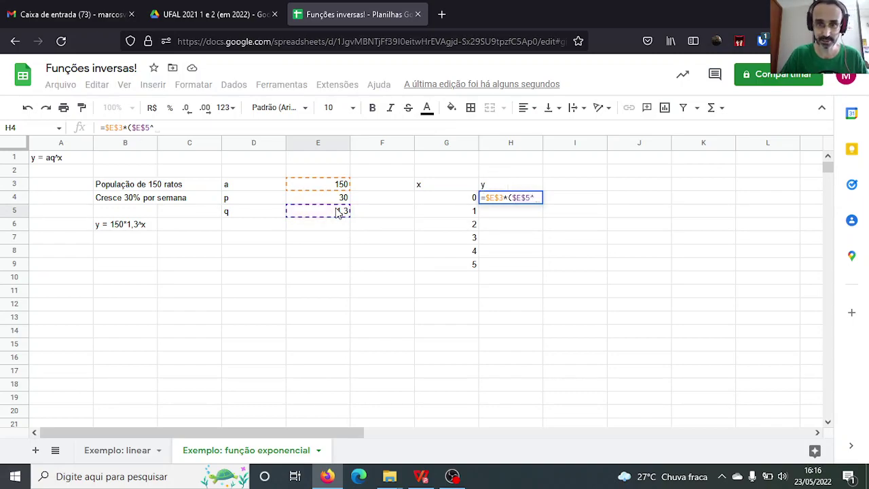
{"action": "left_click", "coordinate": [462, 197]}
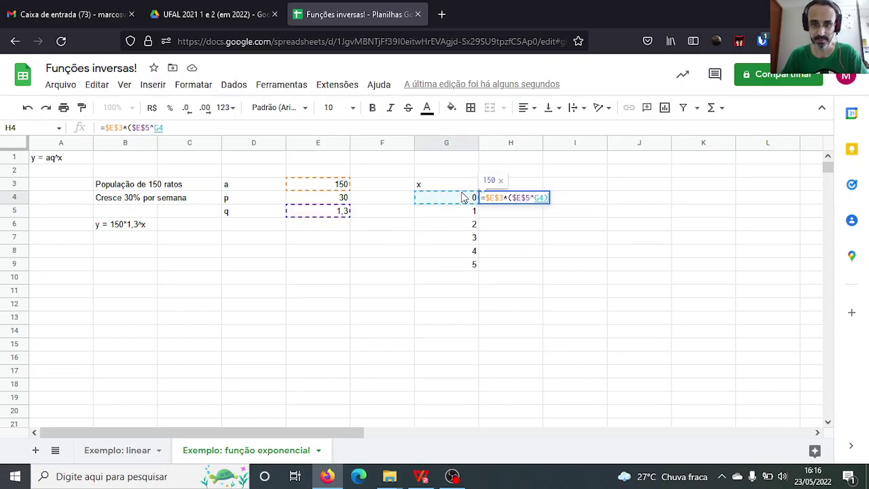
{"action": "key", "text": "Return"}
{"action": "key", "text": "Escape"}
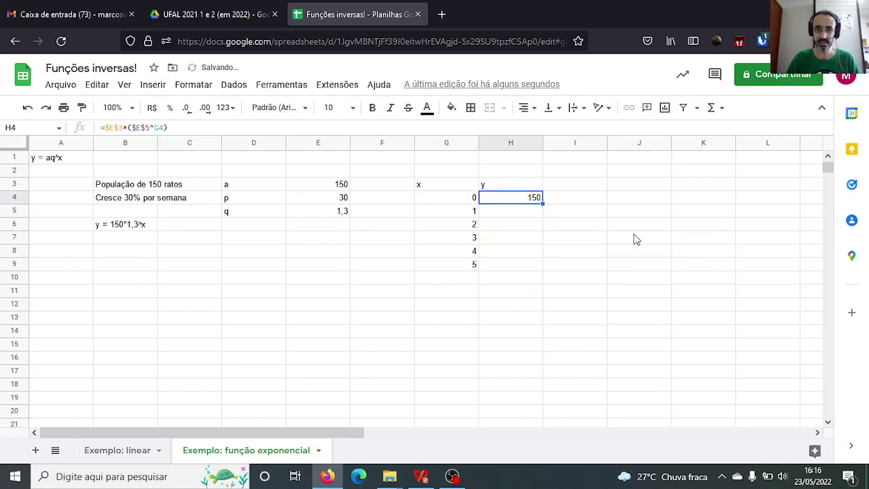
Fill the y formula from H4 down to H9 and go through the results.
{"action": "double_click", "coordinate": [544, 203]}
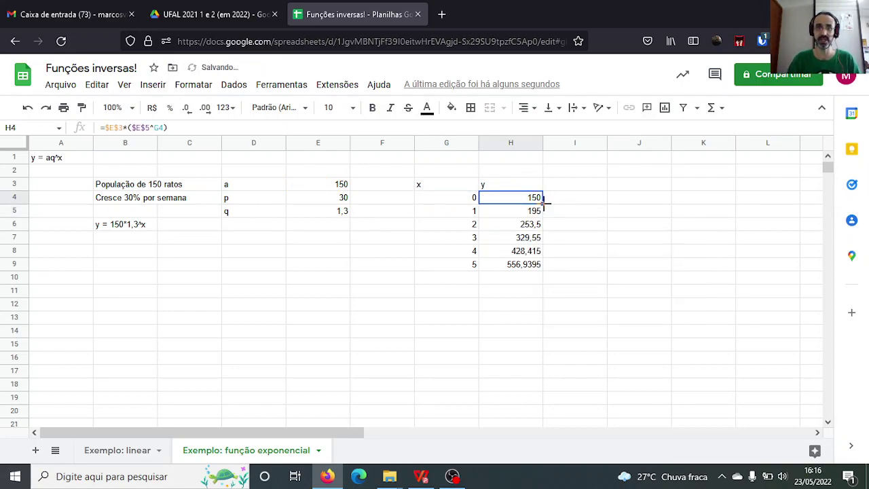
{"action": "key", "text": "Down"}
{"action": "key", "text": "Down"}
{"action": "key", "text": "Down"}
{"action": "key", "text": "Down"}
{"action": "key", "text": "Down"}
{"action": "key", "text": "Down"}
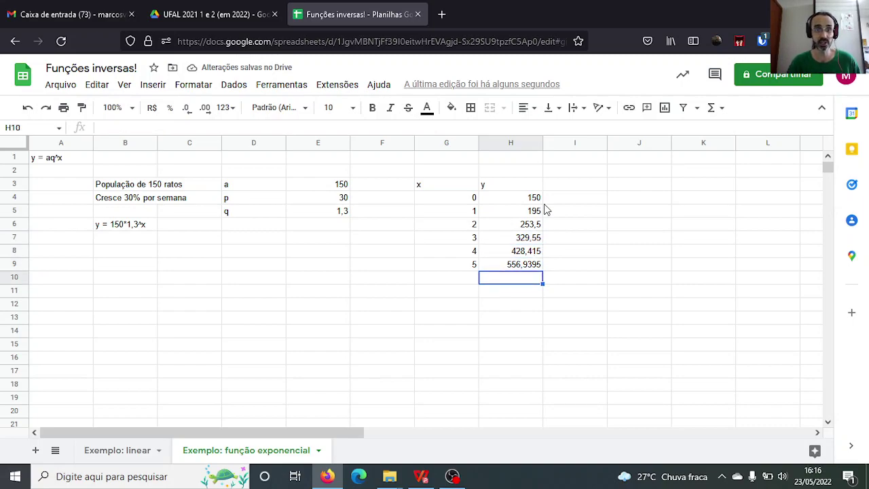
{"action": "key", "text": "Down"}
{"action": "key", "text": "Down"}
{"action": "key", "text": "Left"}
{"action": "key", "text": "Left"}
{"action": "key", "text": "Left"}
{"action": "key", "text": "Left"}
{"action": "key", "text": "Left"}
{"action": "key", "text": "Left"}
{"action": "key", "text": "Left"}
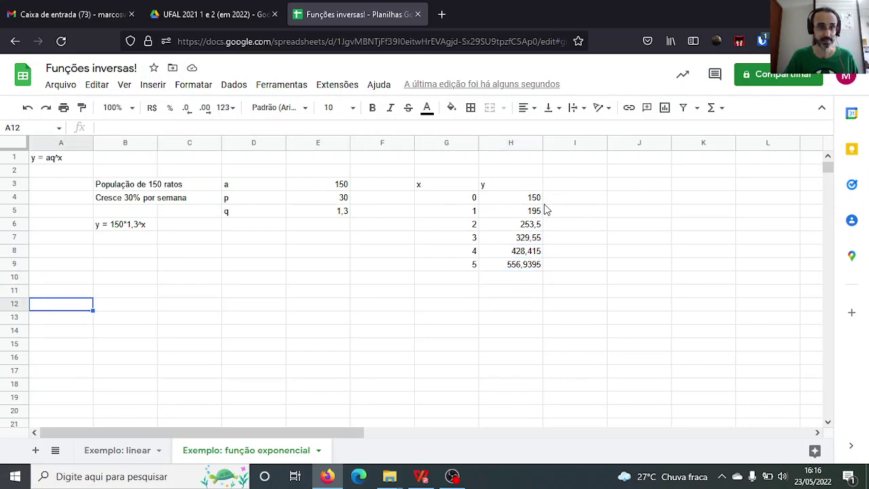
{"action": "key", "text": "Right"}
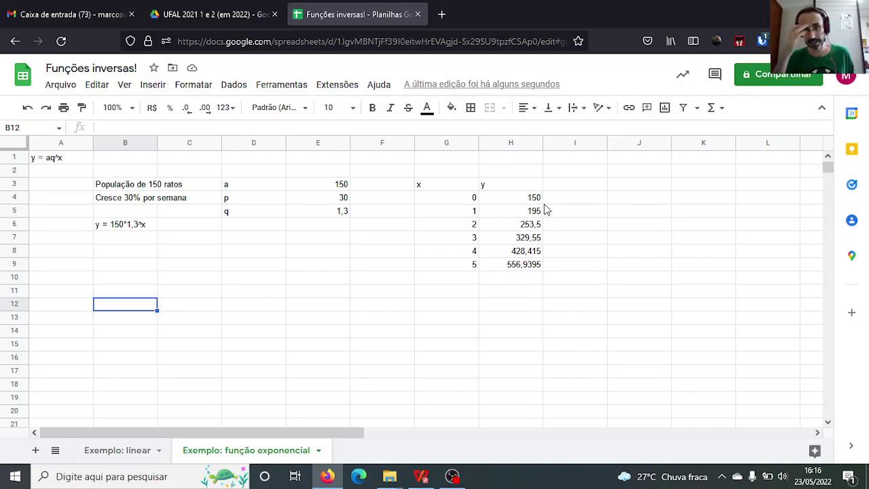
Add x = 10 in G10 and copy the y formula from H9 into H10.
{"action": "key", "text": "Right"}
{"action": "key", "text": "Right"}
{"action": "key", "text": "Right"}
{"action": "key", "text": "Right"}
{"action": "key", "text": "Right"}
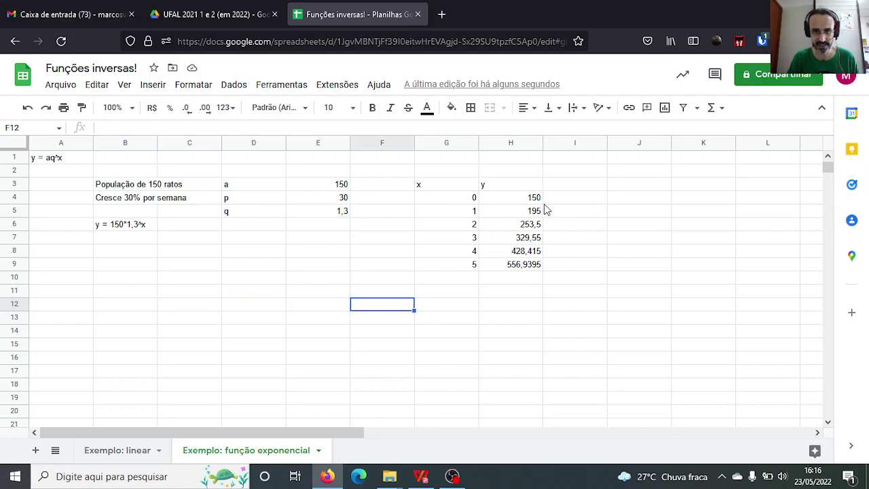
{"action": "key", "text": "Up"}
{"action": "key", "text": "Up"}
{"action": "type", "text": "10"}
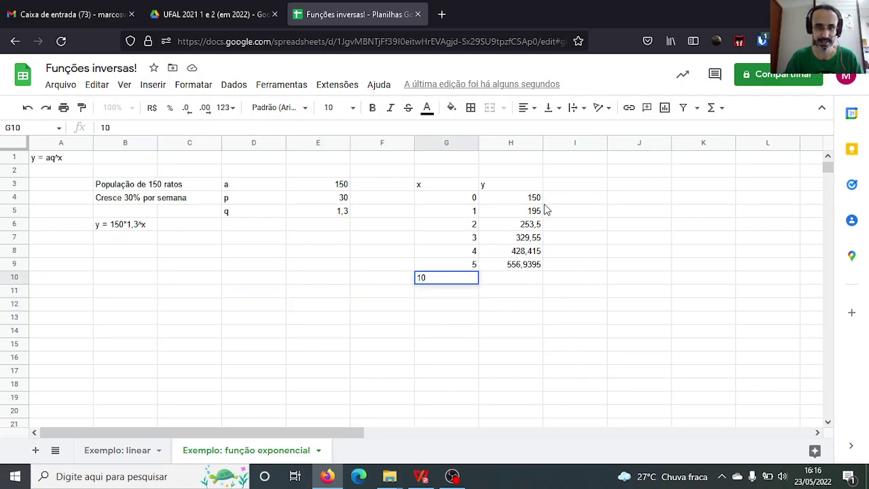
{"action": "key", "text": "Return"}
{"action": "key", "text": "Up"}
{"action": "key", "text": "Up"}
{"action": "key", "text": "Right"}
{"action": "key", "text": "ctrl+c"}
{"action": "key", "text": "Down"}
{"action": "key", "text": "ctrl+v"}
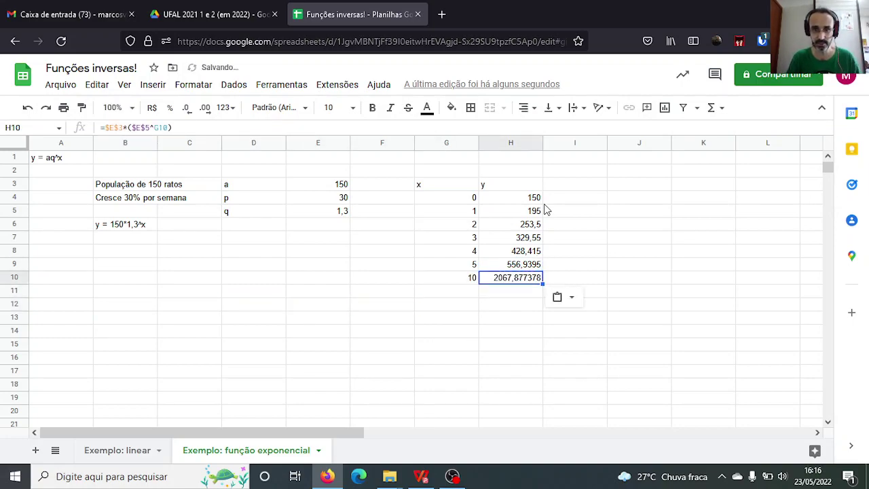
Clear the extra x = 10 row of the table in G10:H10.
{"action": "key", "text": "Down"}
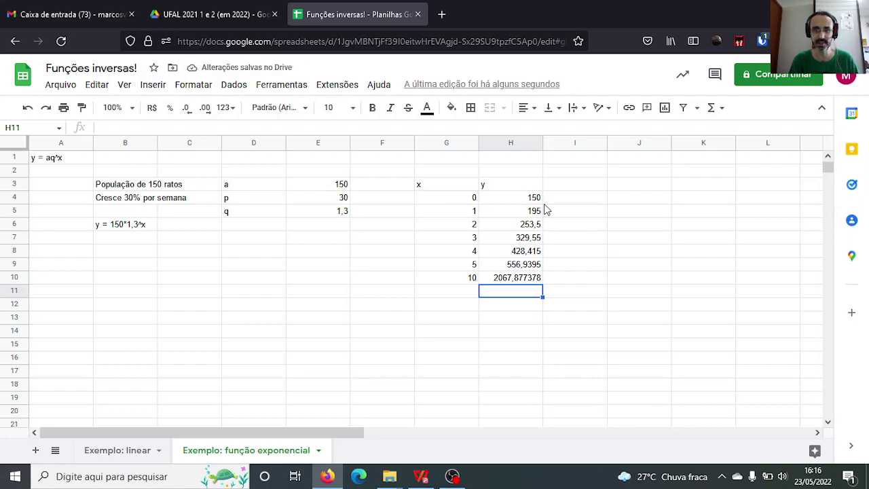
{"action": "key", "text": "Up"}
{"action": "key", "text": "Left"}
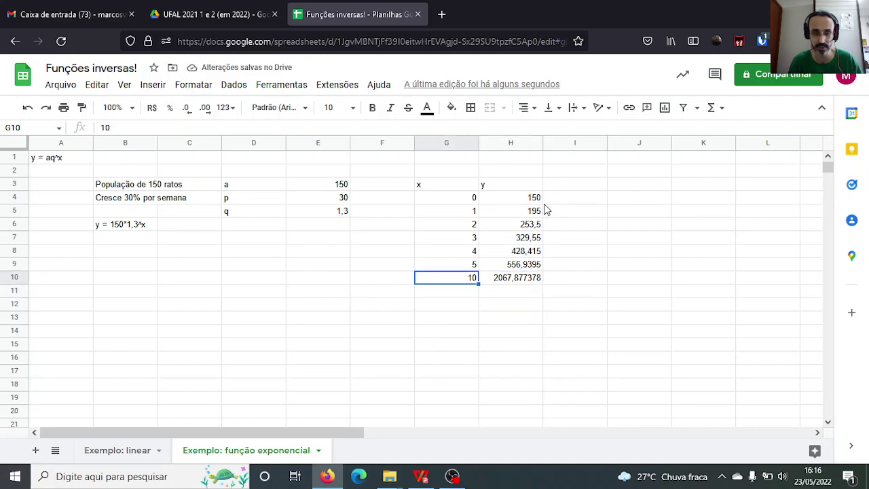
{"action": "key", "text": "shift+Right"}
{"action": "key", "text": "Delete"}
Write the question "Quantas semanas para eu ter 5 mil ratos?" in B11 and the equation "5000 = 150 * 1,3^x" in B12.
{"action": "key", "text": "Left"}
{"action": "key", "text": "Left"}
{"action": "key", "text": "Left"}
{"action": "key", "text": "Left"}
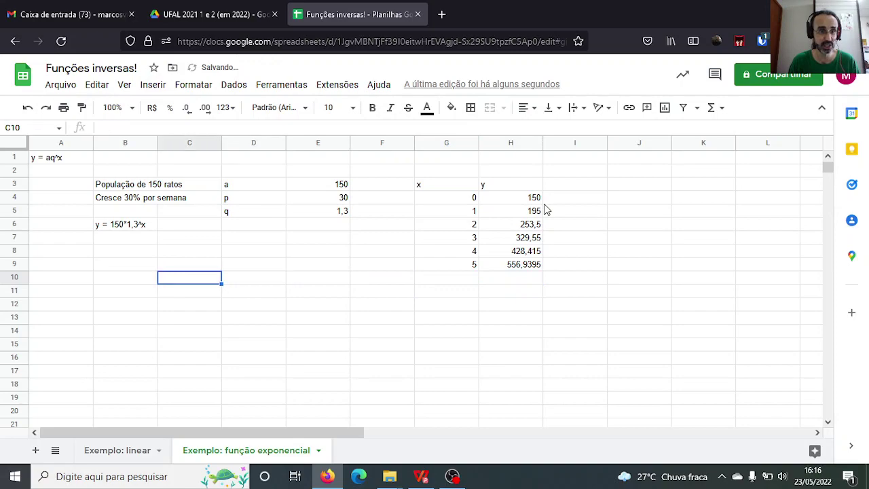
{"action": "key", "text": "Left"}
{"action": "key", "text": "Down"}
{"action": "type", "text": "Quantas semanas para eu ter 5 mil ratos?"}
{"action": "key", "text": "Return"}
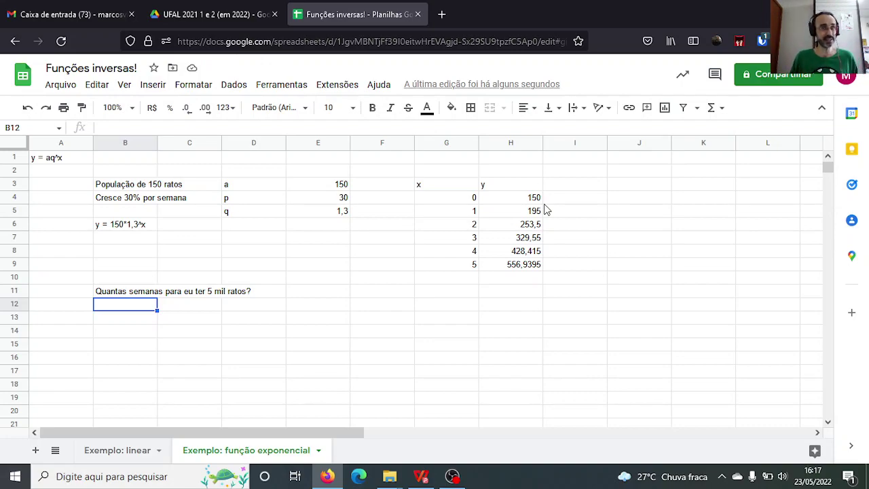
{"action": "type", "text": "5000 = 150 * 1,3^x"}
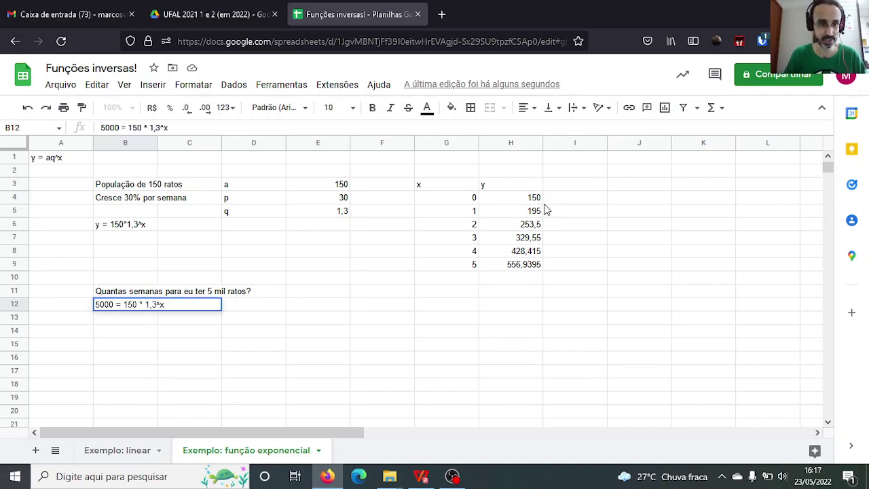
{"action": "key", "text": "Return"}
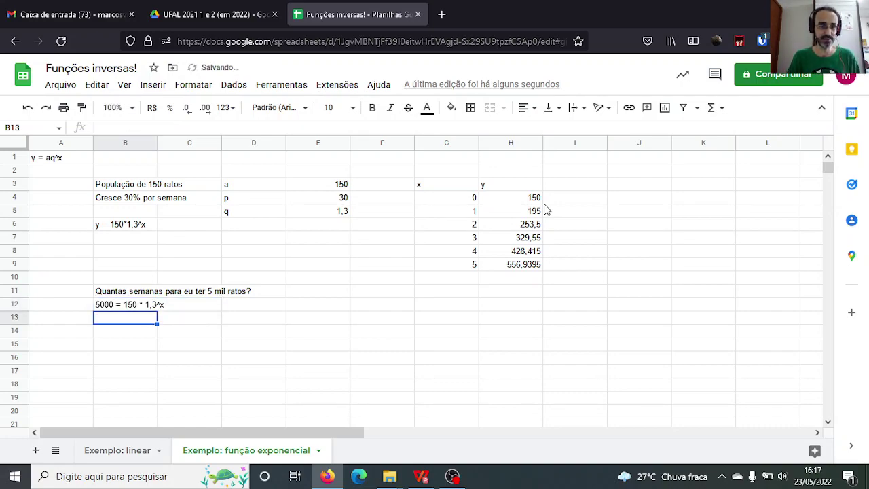
{"action": "type", "text": "1,3"}
{"action": "key", "text": "shift+Up"}
{"action": "key", "text": "BackSpace"}
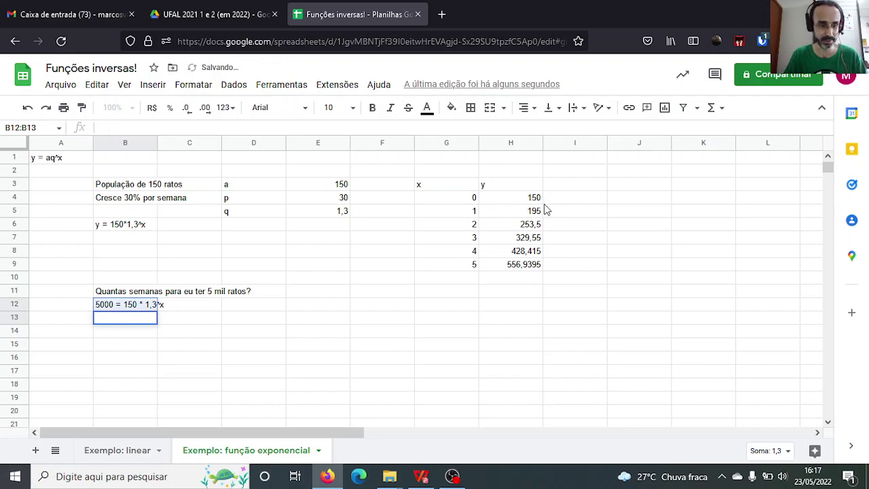
{"action": "key", "text": "Escape"}
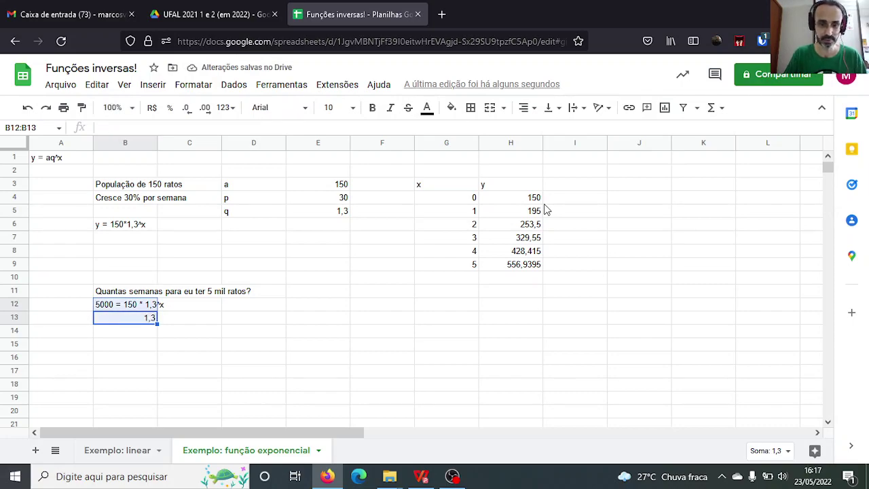
{"action": "type", "text": "^"}
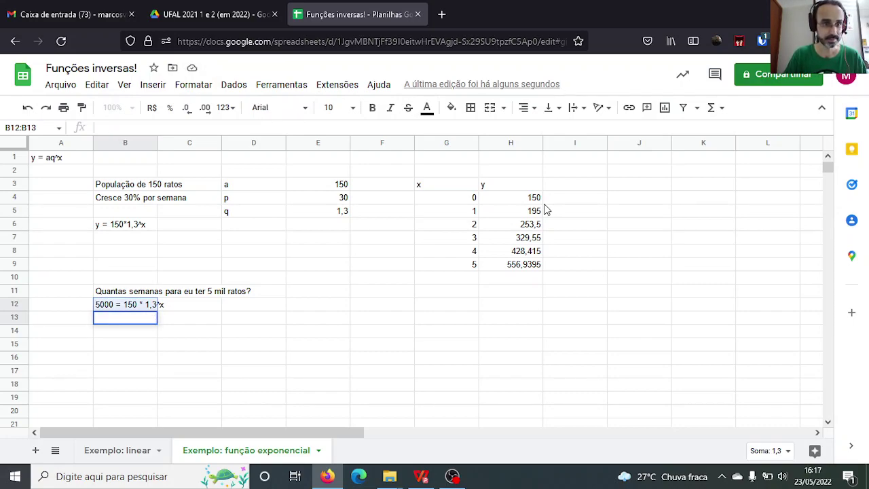
{"action": "key", "text": "Return"}
Write the equation "1,3^x = 5000/150" in B13.
{"action": "key", "text": "Down"}
{"action": "type", "text": "1,3^"}
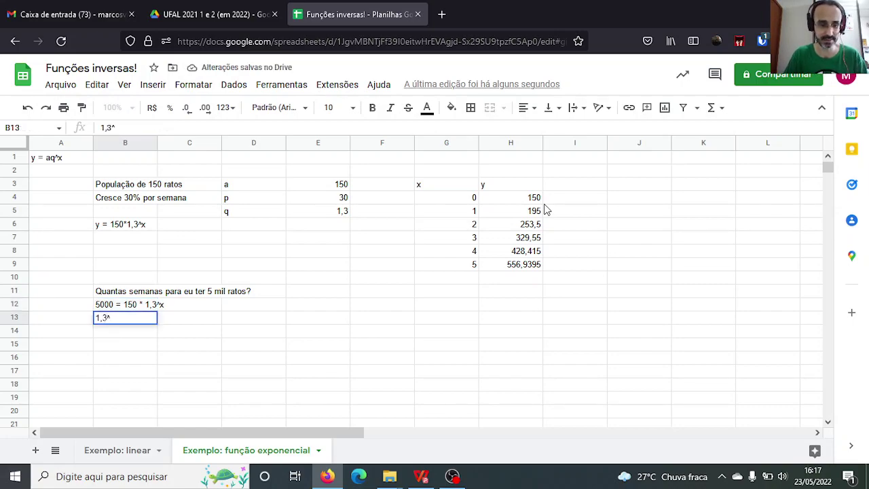
{"action": "type", "text": "x ="}
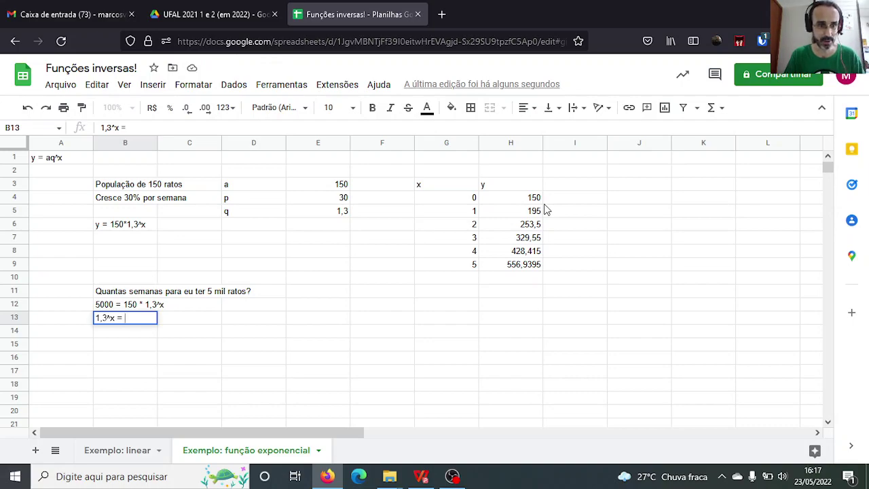
{"action": "type", "text": " 50"}
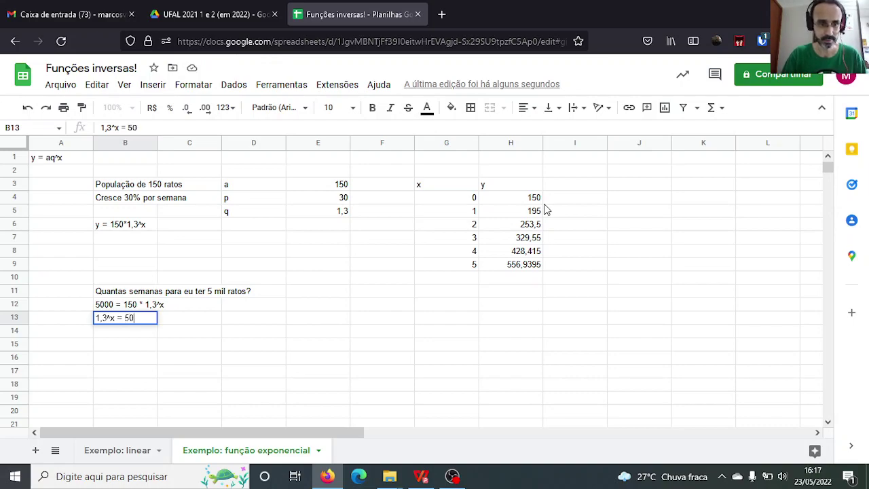
{"action": "type", "text": "00/150"}
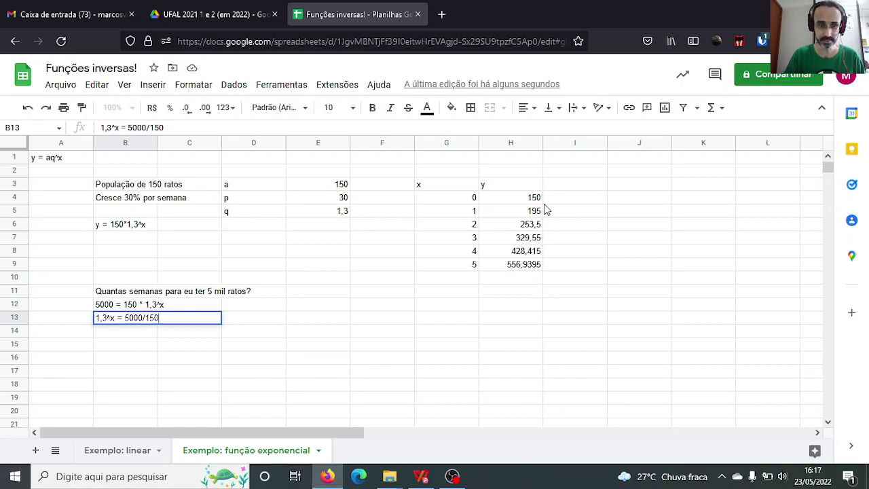
{"action": "key", "text": "Return"}
{"action": "key", "text": "Up"}
{"action": "key", "text": "Down"}
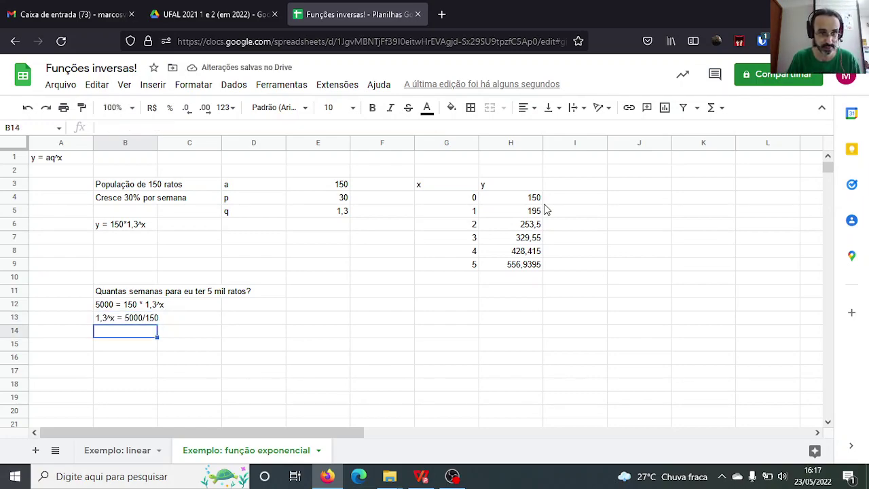
Calculate 5000/150 with a temporary formula in E14 and clear the cell after reading the result.
{"action": "key", "text": "Right"}
{"action": "key", "text": "Right"}
{"action": "key", "text": "Right"}
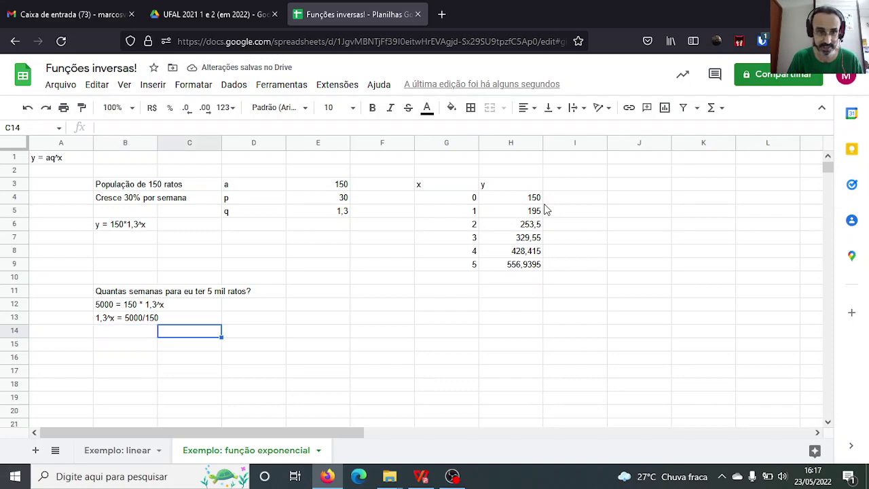
{"action": "type", "text": "=500"}
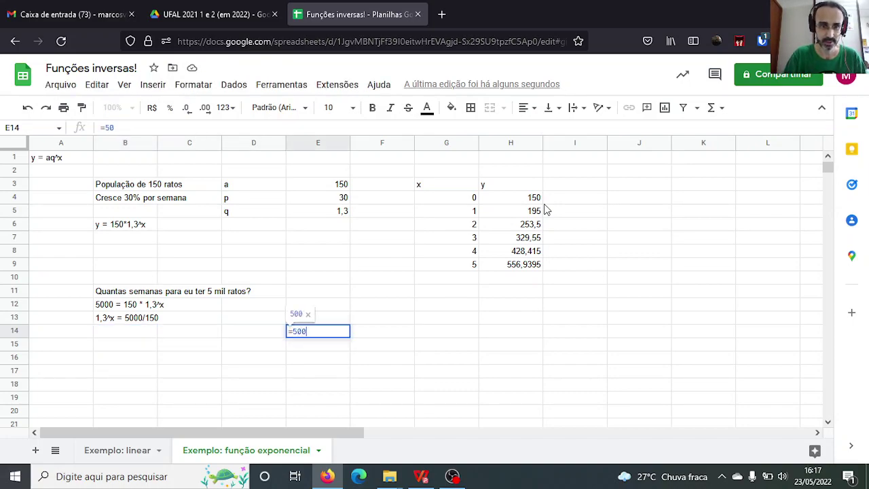
{"action": "type", "text": "0/150"}
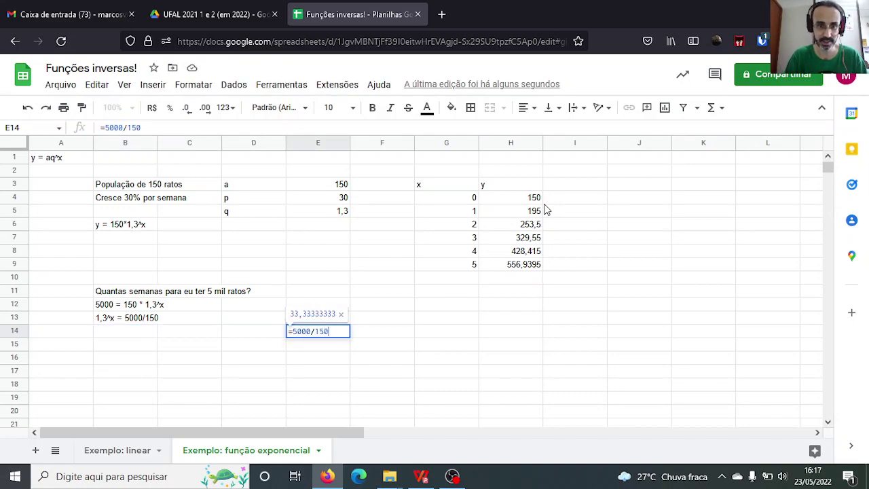
{"action": "key", "text": "Return"}
{"action": "key", "text": "Up"}
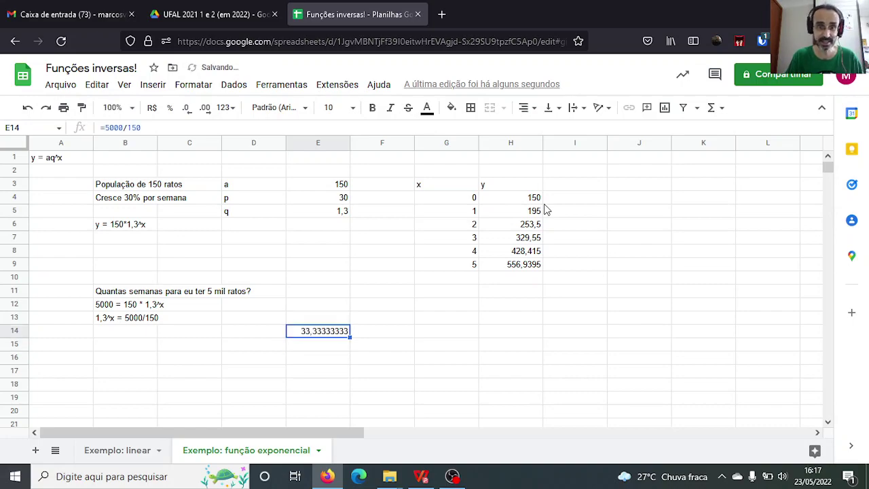
{"action": "key", "text": "Delete"}
Write the simplified equation "1,3^x = 33,33" in B14.
{"action": "key", "text": "Left"}
{"action": "key", "text": "Left"}
{"action": "key", "text": "Left"}
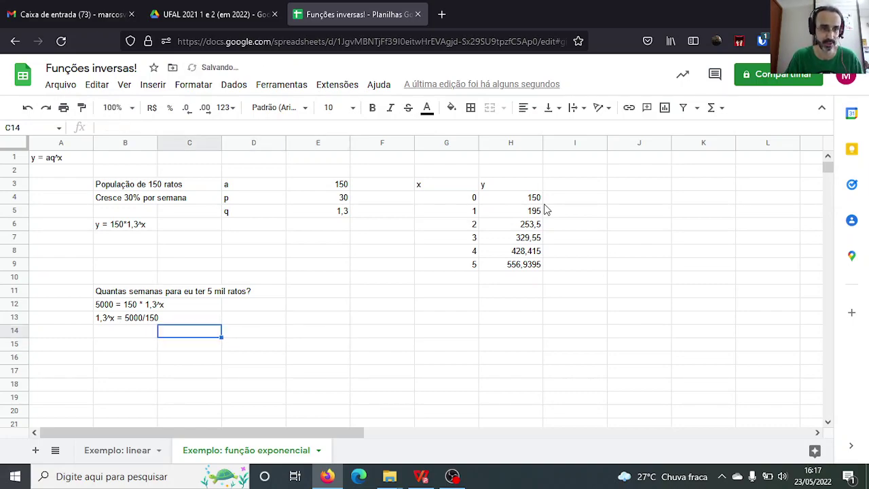
{"action": "type", "text": "1,3"}
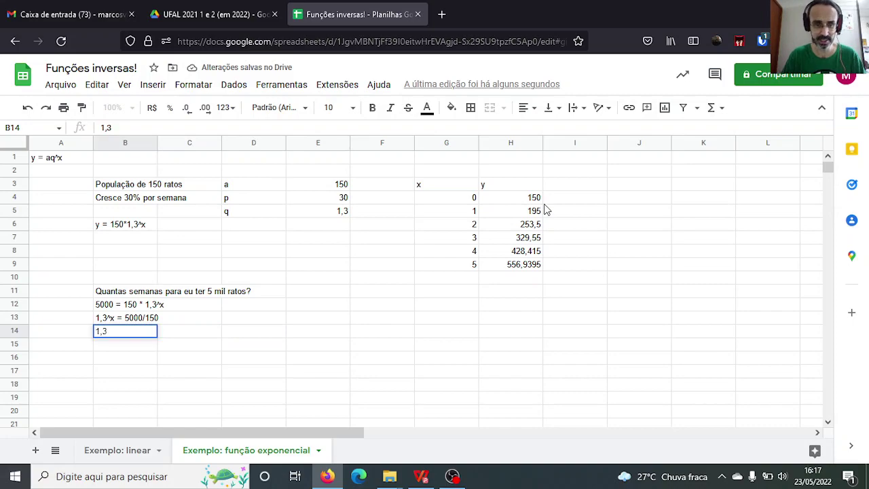
{"action": "type", "text": "^x = 33,33"}
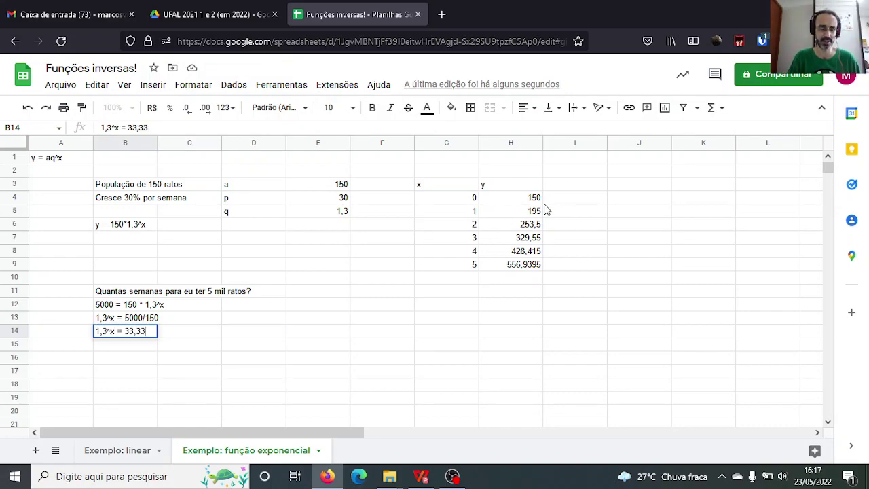
{"action": "key", "text": "Return"}
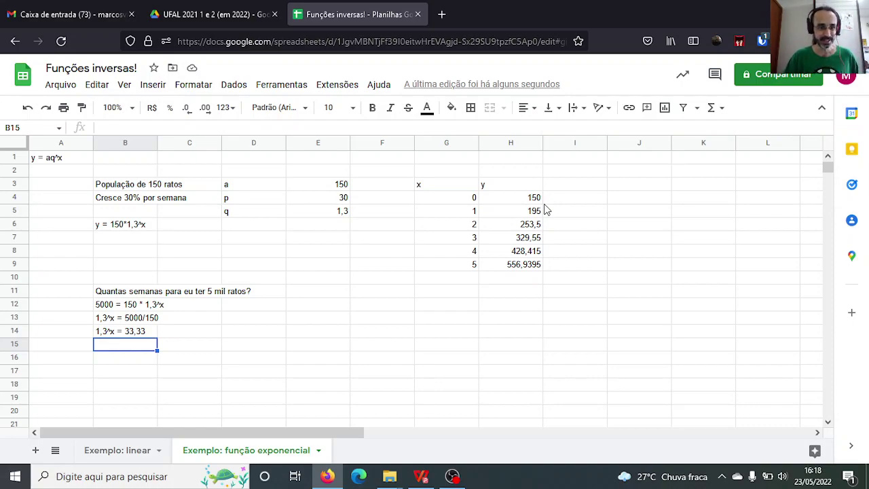
Write the equation with logarithms on both sides, "log(1,3^x) = log (33,33)", in B15.
{"action": "type", "text": "log"}
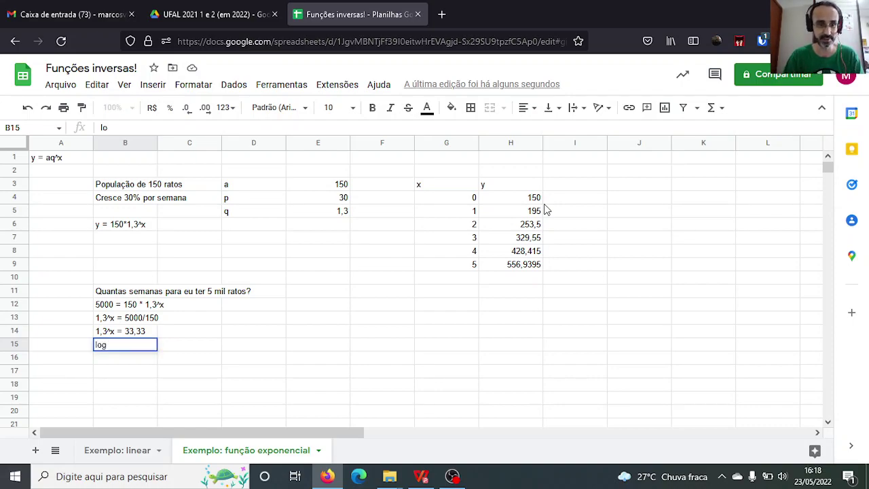
{"action": "type", "text": "(1,3"}
{"action": "key", "text": "BackSpace"}
{"action": "key", "text": "BackSpace"}
{"action": "key", "text": "BackSpace"}
{"action": "key", "text": "BackSpace"}
{"action": "type", "text": "(1,3^x) = "}
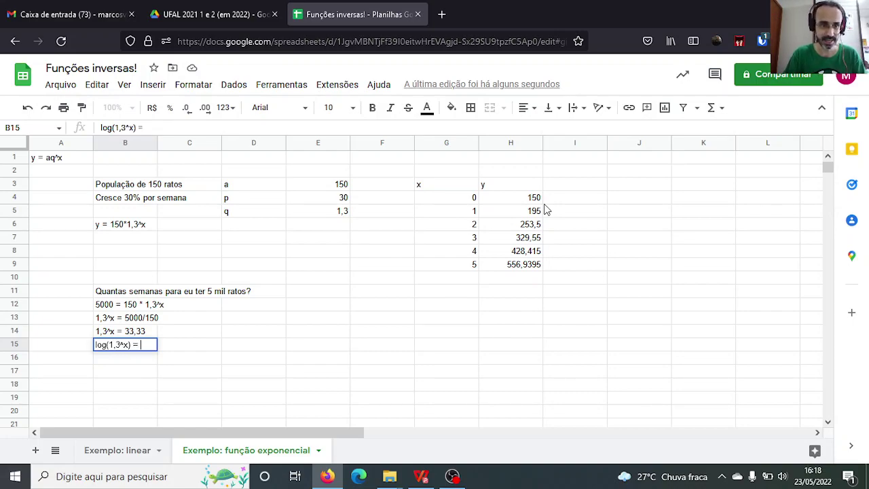
{"action": "type", "text": "log (33,33)"}
{"action": "key", "text": "Return"}
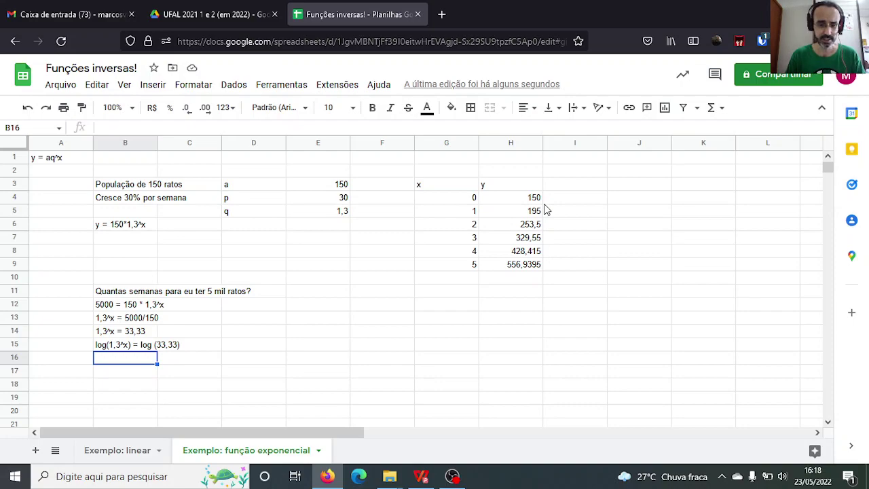
Write "x * log (1,3) = log (33,33)" in B16, removing the stray bracket from its end.
{"action": "type", "text": "x *"}
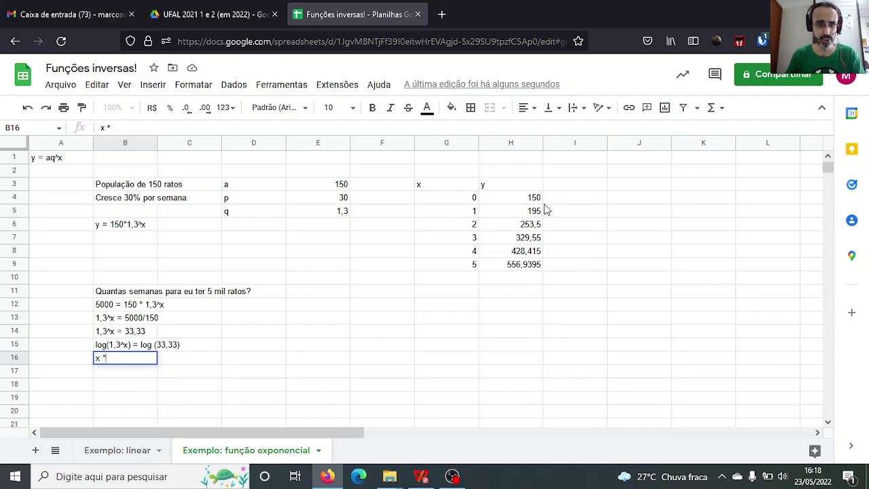
{"action": "type", "text": " log (1,3) = log (33,33)]"}
{"action": "key", "text": "Return"}
{"action": "key", "text": "Left"}
{"action": "key", "text": "Up"}
{"action": "key", "text": "Right"}
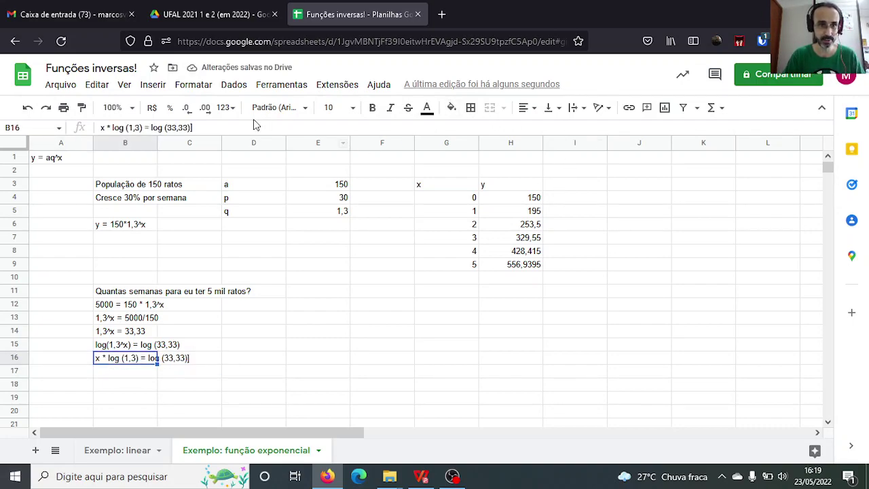
{"action": "key", "text": "Return"}
{"action": "key", "text": "BackSpace"}
{"action": "key", "text": "Return"}
Write "x = log (1,3) / log (33,33)" in B17.
{"action": "type", "text": "x ="}
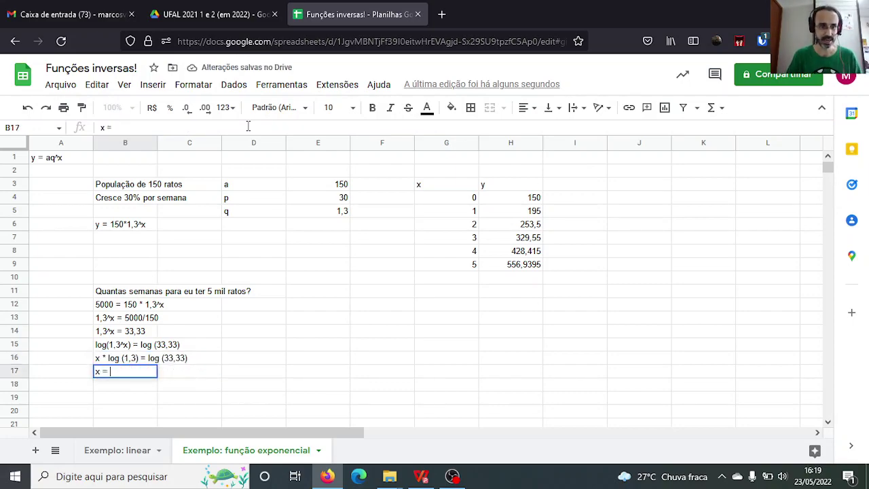
{"action": "type", "text": " log ("}
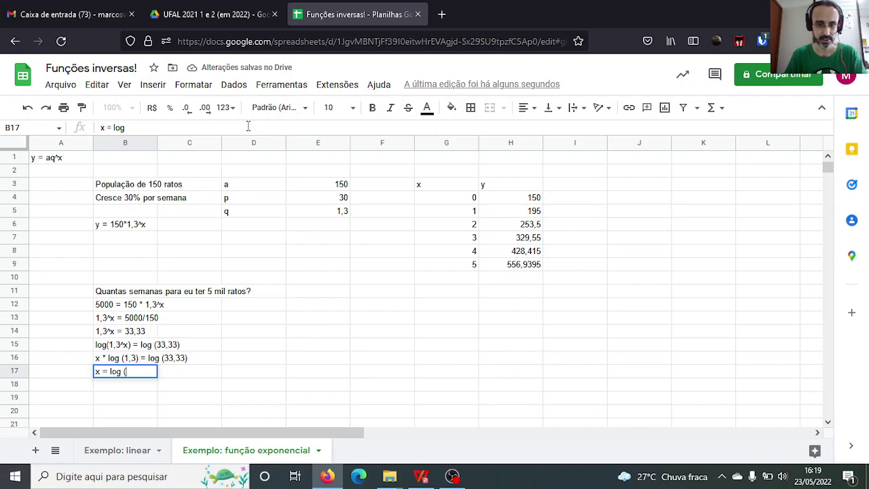
{"action": "type", "text": "1"}
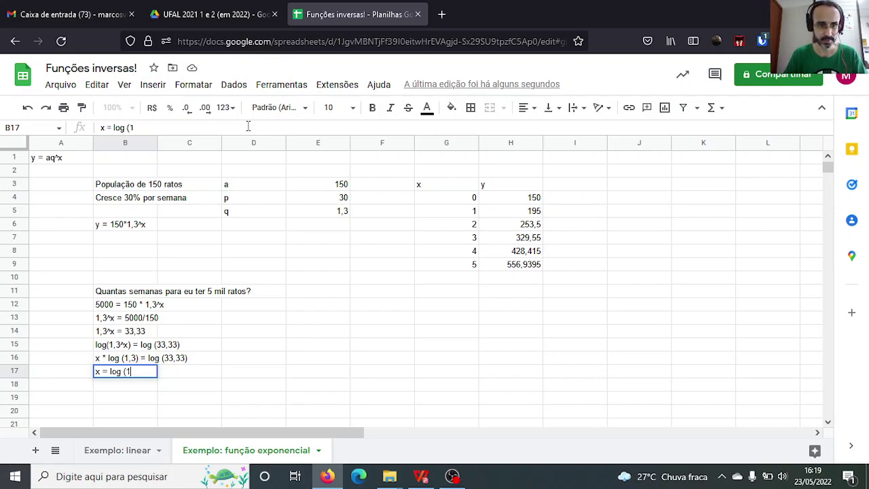
{"action": "type", "text": ",3) / log (33,33)"}
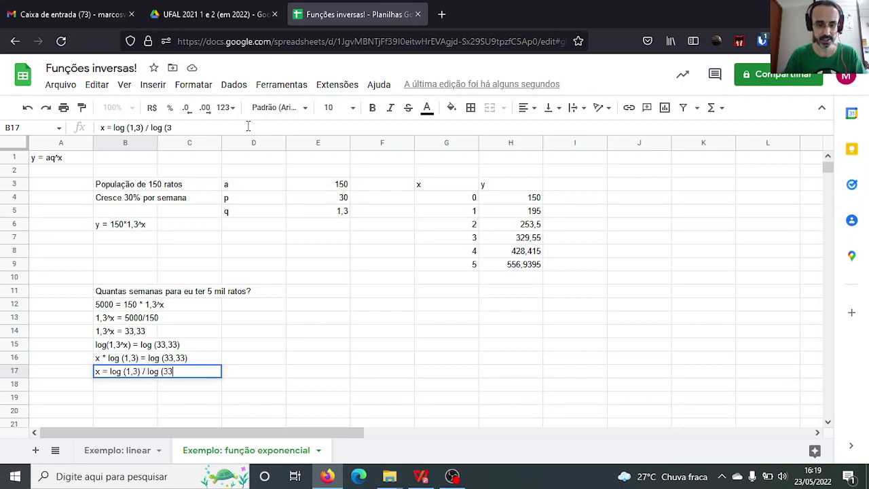
{"action": "key", "text": "Return"}
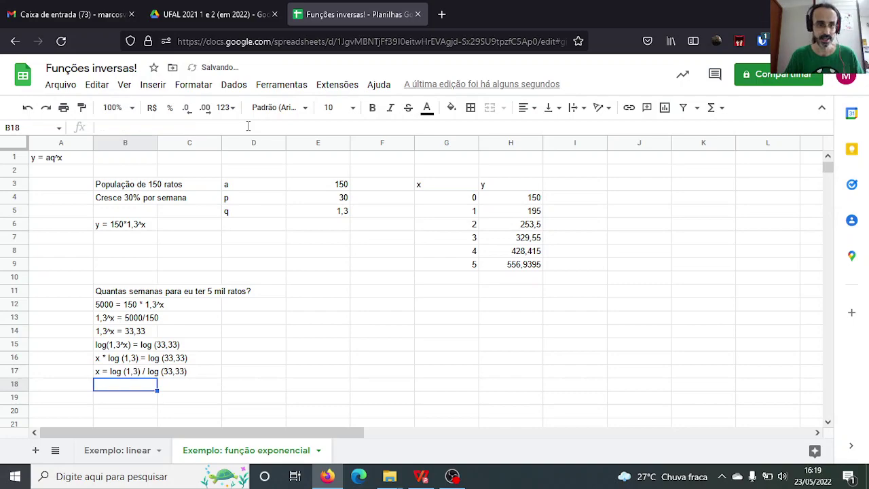
Enter the values 1,3 in D16 and 33,33 in D17, beside the logarithm equations.
{"action": "key", "text": "Right"}
{"action": "key", "text": "Right"}
{"action": "key", "text": "Right"}
{"action": "key", "text": "Up"}
{"action": "key", "text": "Up"}
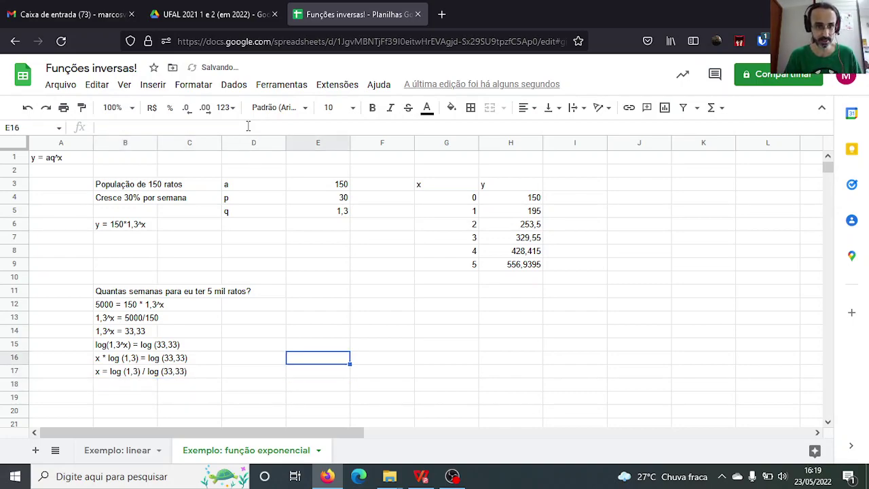
{"action": "key", "text": "Left"}
{"action": "type", "text": "1,3"}
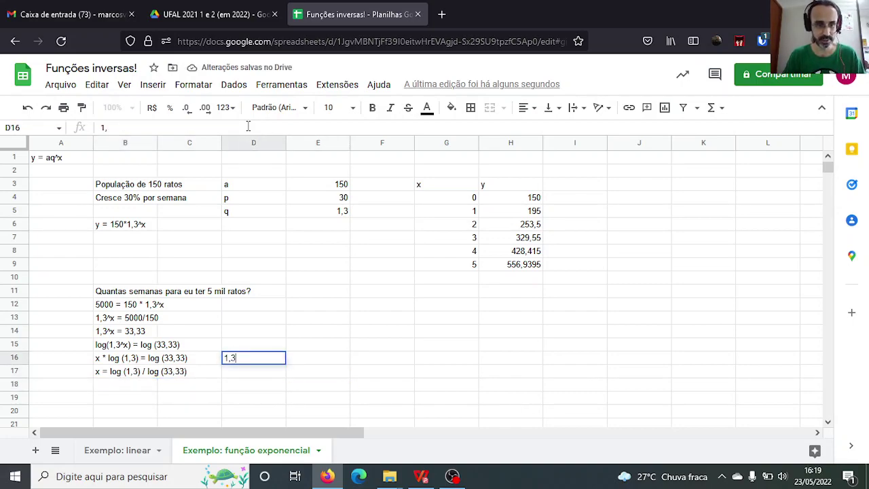
{"action": "key", "text": "Return"}
{"action": "type", "text": "33,33"}
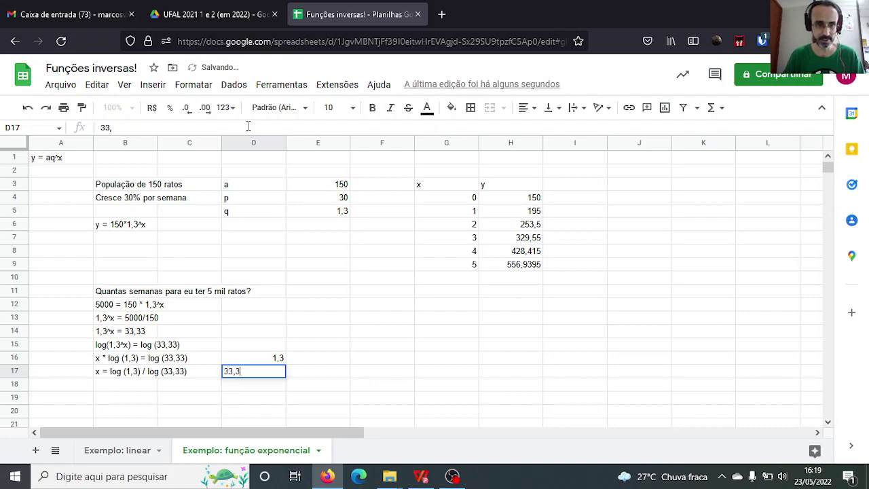
{"action": "key", "text": "Tab"}
{"action": "key", "text": "Up"}
{"action": "type", "text": "log(1"}
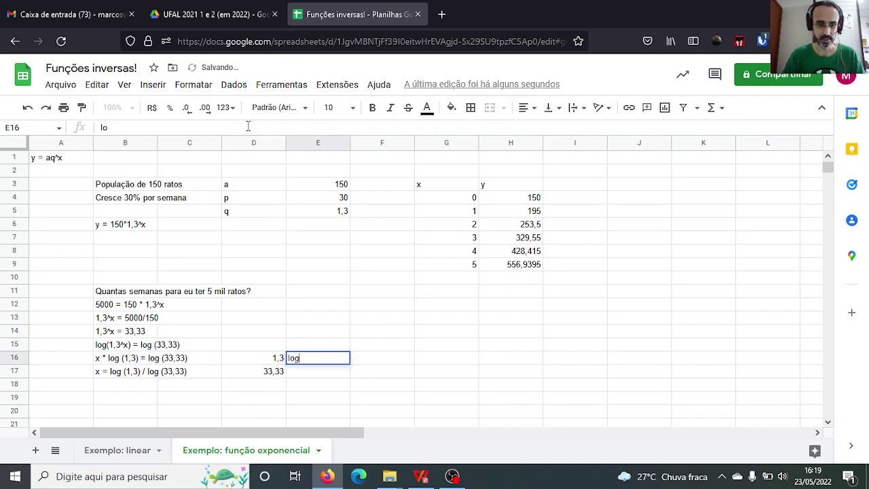
{"action": "key", "text": "BackSpace"}
{"action": "key", "text": "BackSpace"}
{"action": "key", "text": "BackSpace"}
{"action": "key", "text": "BackSpace"}
{"action": "key", "text": "BackSpace"}
Calculate the base-10 logarithm of D16 in E16 with LOG10 and copy the formula to E17 for 33,33.
{"action": "type", "text": "=log"}
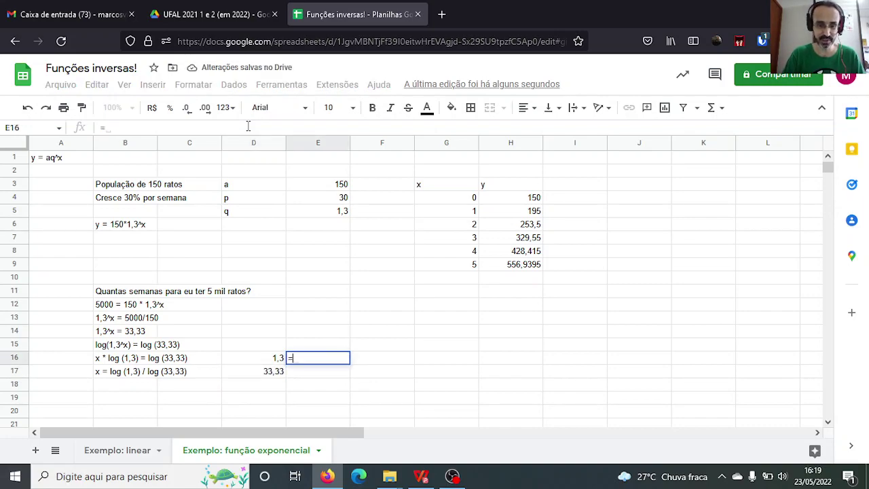
{"action": "key", "text": "Down"}
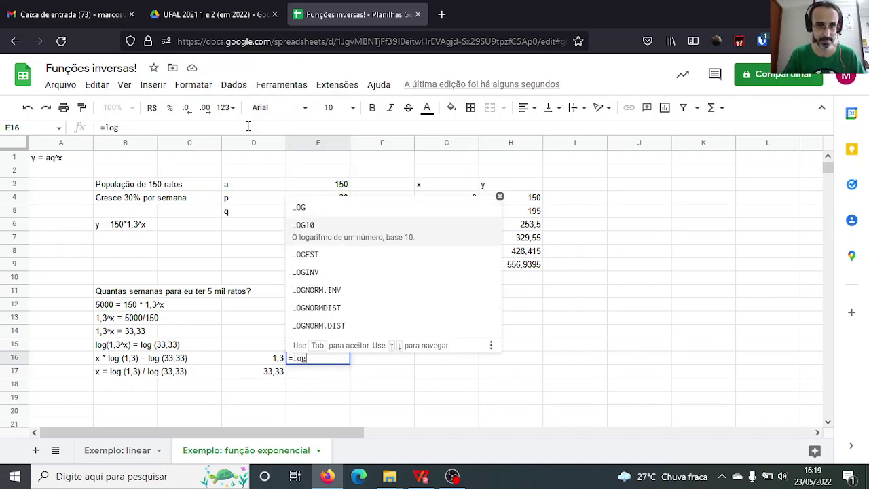
{"action": "key", "text": "Tab"}
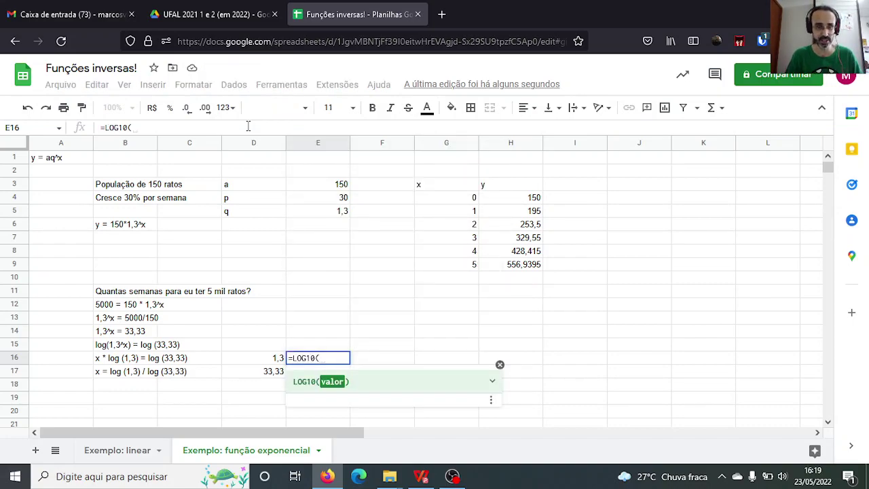
{"action": "key", "text": "Left"}
{"action": "type", "text": ")"}
{"action": "key", "text": "Return"}
{"action": "key", "text": "Up"}
{"action": "key", "text": "ctrl+c"}
{"action": "key", "text": "Down"}
{"action": "key", "text": "ctrl+v"}
{"action": "key", "text": "Up"}
Divide the logarithm in E16 by the one in E17 with a formula in F16.
{"action": "key", "text": "Right"}
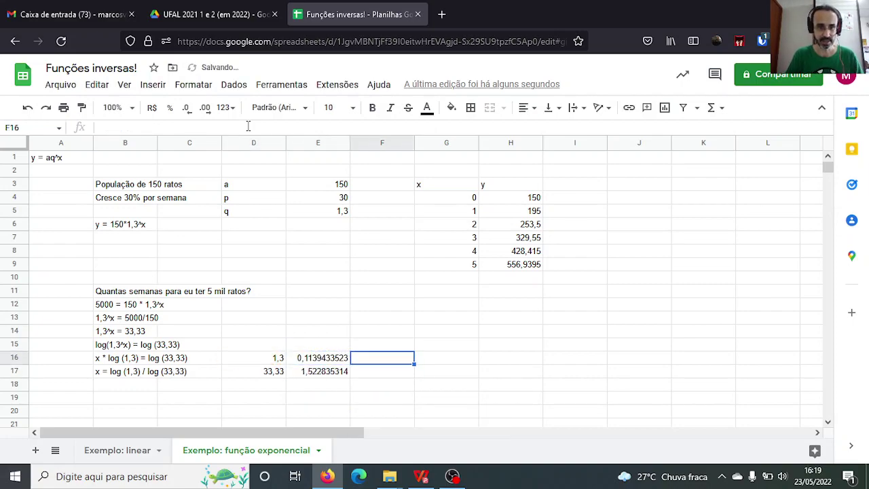
{"action": "type", "text": "="}
{"action": "key", "text": "Left"}
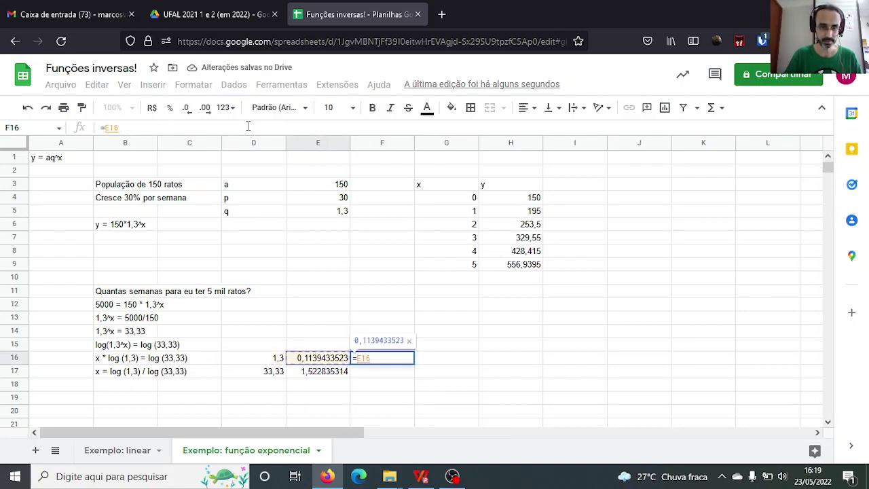
{"action": "type", "text": "/"}
{"action": "key", "text": "Left"}
{"action": "key", "text": "Down"}
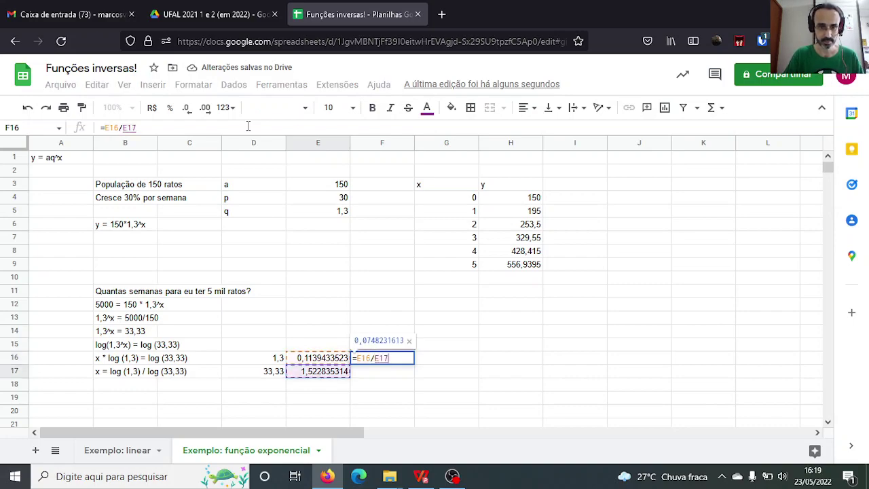
{"action": "key", "text": "Return"}
{"action": "key", "text": "Up"}
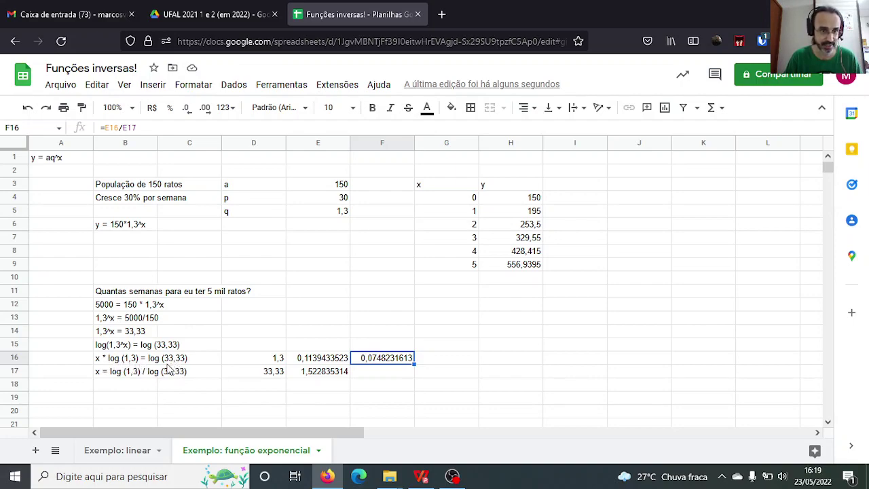
Swap the logarithms in the B17 equation so it reads "x = log (33,33) / log (1,3)".
{"action": "left_click", "coordinate": [139, 375]}
{"action": "double_click", "coordinate": [137, 373]}
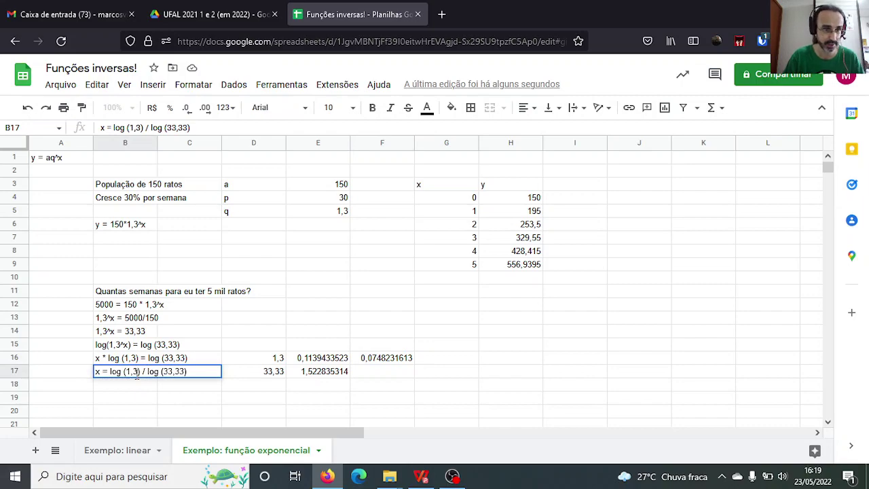
{"action": "key", "text": "BackSpace"}
{"action": "key", "text": "BackSpace"}
{"action": "type", "text": "33,3"}
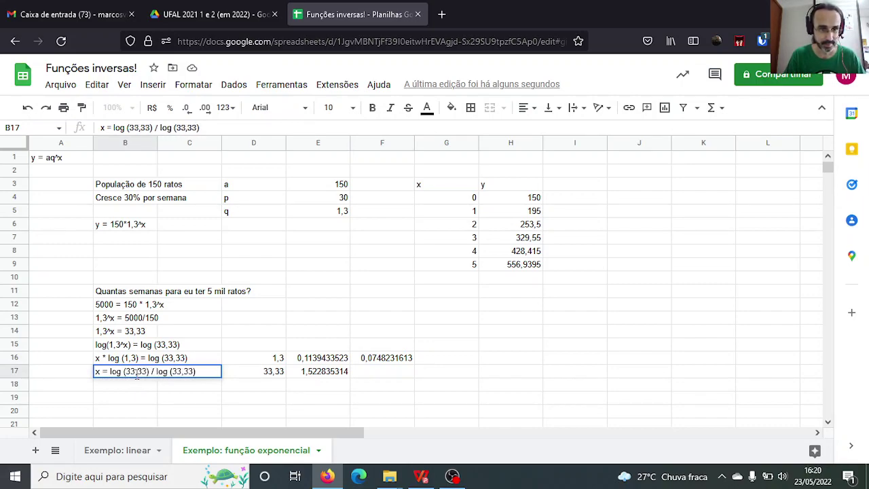
{"action": "key", "text": "shift+Right"}
{"action": "key", "text": "shift+Right"}
{"action": "key", "text": "shift+Right"}
{"action": "key", "text": "shift+Right"}
{"action": "key", "text": "shift+Right"}
{"action": "type", "text": "1,"}
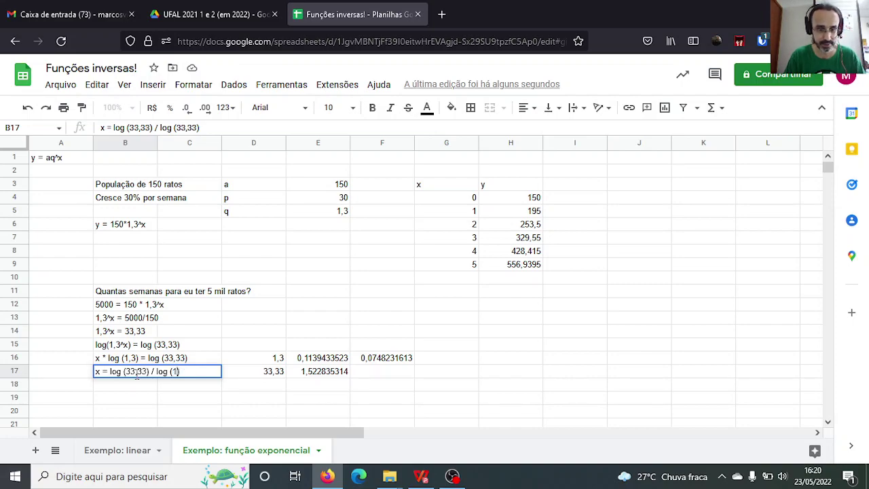
{"action": "type", "text": "3"}
{"action": "key", "text": "Return"}
Replace the values beside the logarithm equations with 33,33 in D16 and 1,33 in D17.
{"action": "key", "text": "Up"}
{"action": "key", "text": "Right"}
{"action": "key", "text": "Right"}
{"action": "key", "text": "Right"}
{"action": "key", "text": "Left"}
{"action": "key", "text": "Up"}
{"action": "key", "text": "ctrl+v"}
{"action": "key", "text": "Down"}
{"action": "type", "text": "1,33"}
{"action": "key", "text": "Return"}
{"action": "key", "text": "Right"}
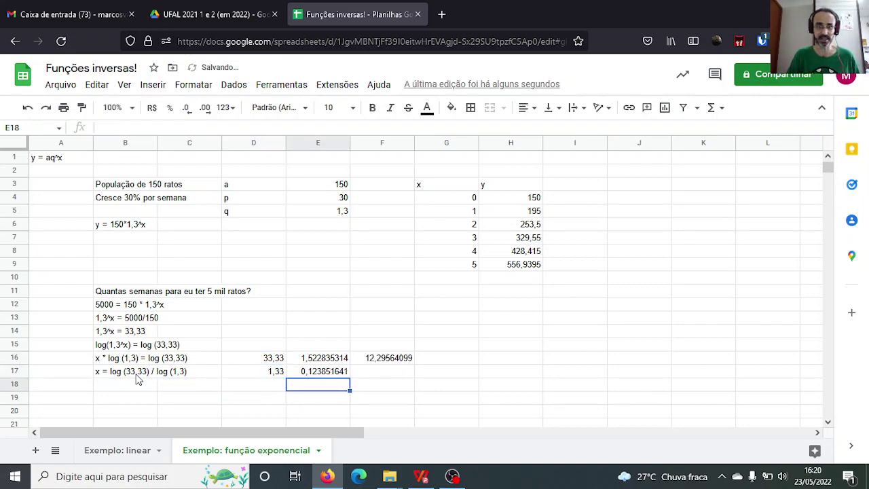
{"action": "key", "text": "Right"}
{"action": "key", "text": "Up"}
{"action": "key", "text": "Up"}
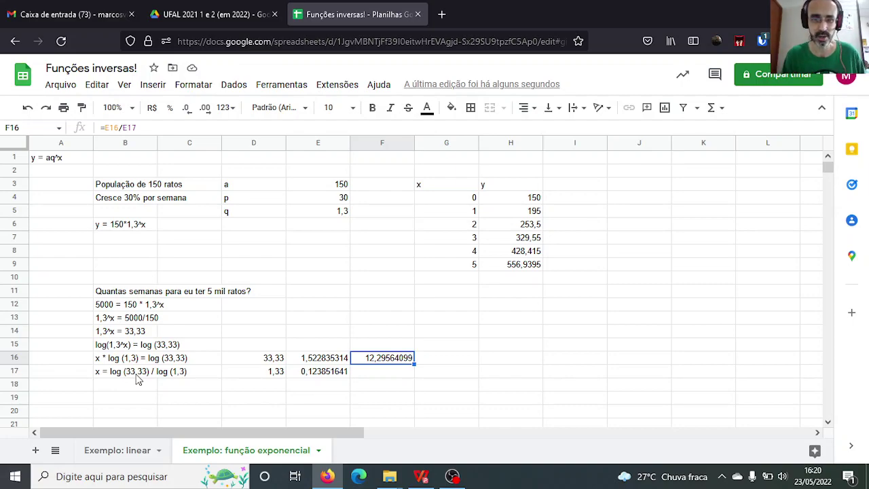
Enter the table headers x in G14 and y in H14.
{"action": "key", "text": "Right"}
{"action": "key", "text": "Right"}
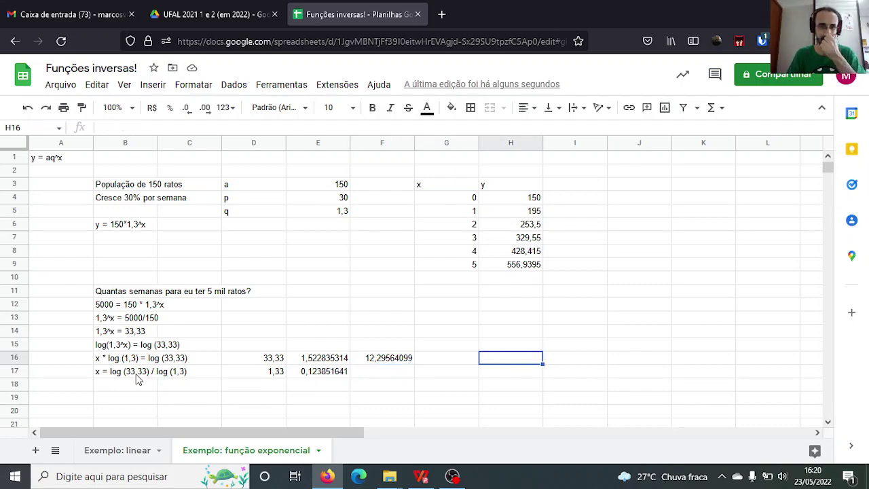
{"action": "key", "text": "Up"}
{"action": "key", "text": "Up"}
{"action": "key", "text": "Left"}
{"action": "type", "text": "x"}
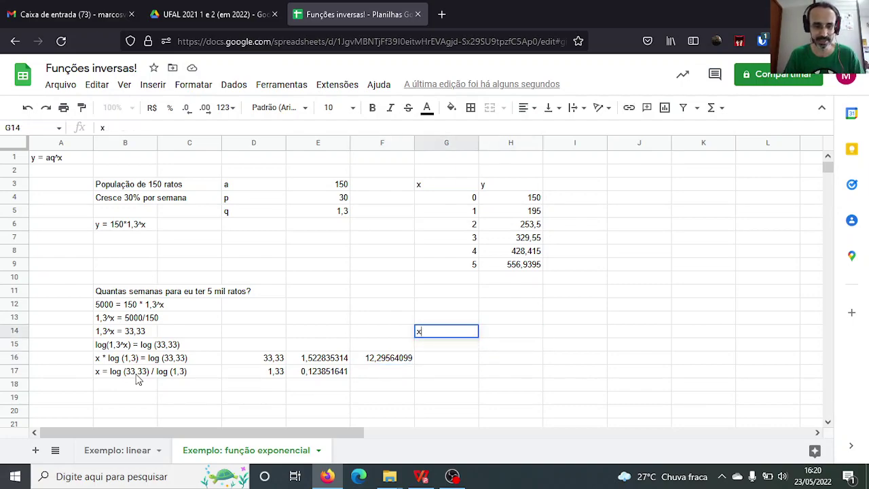
{"action": "key", "text": "Tab"}
{"action": "type", "text": "y"}
{"action": "key", "text": "Return"}
Move the x and y headers one column over to H14:I14.
{"action": "key", "text": "Up"}
{"action": "key", "text": "shift+Right"}
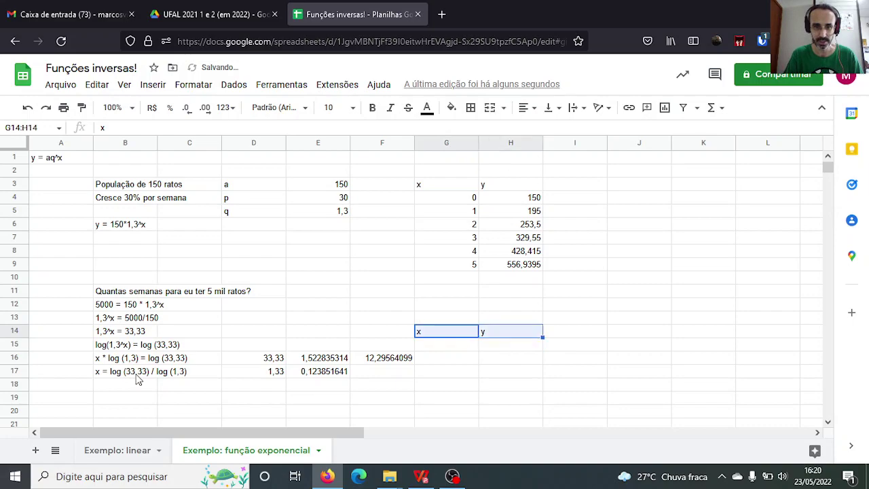
{"action": "key", "text": "ctrl+x"}
{"action": "key", "text": "Right"}
{"action": "key", "text": "ctrl+v"}
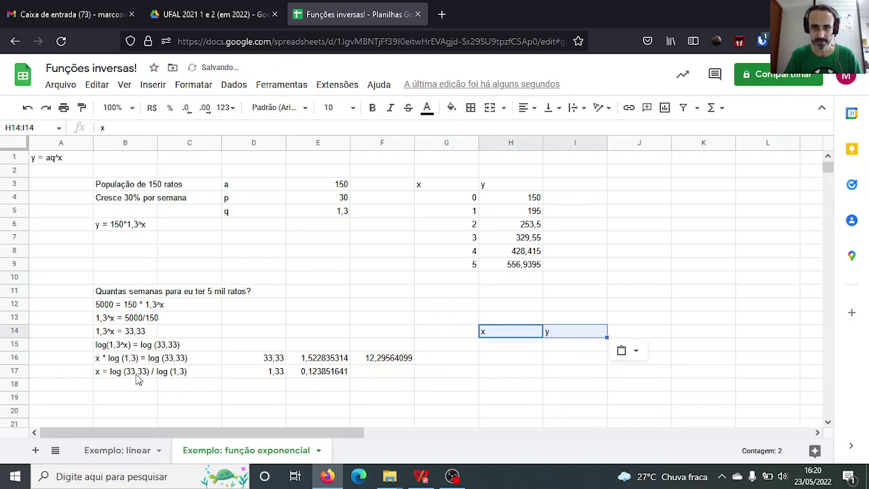
{"action": "key", "text": "Down"}
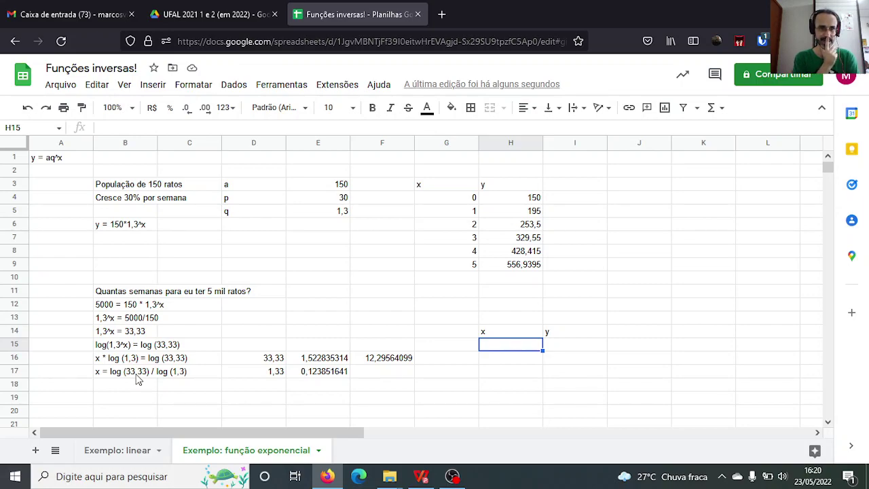
{"action": "left_click", "coordinate": [325, 216]}
{"action": "left_click", "coordinate": [173, 376]}
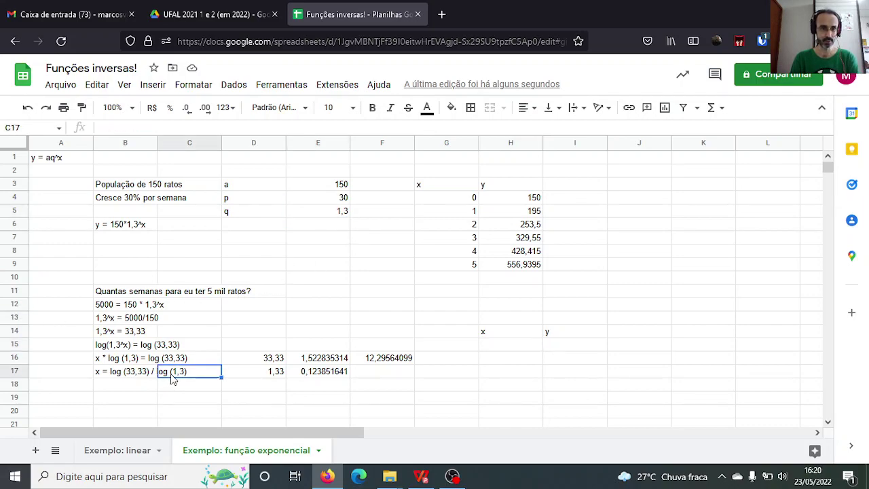
{"action": "left_click", "coordinate": [334, 216]}
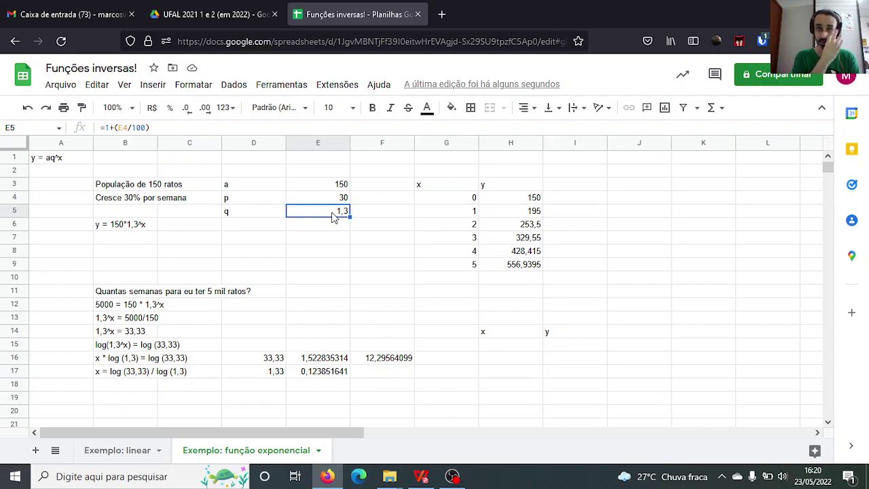
{"action": "left_click", "coordinate": [139, 322]}
{"action": "double_click", "coordinate": [139, 321]}
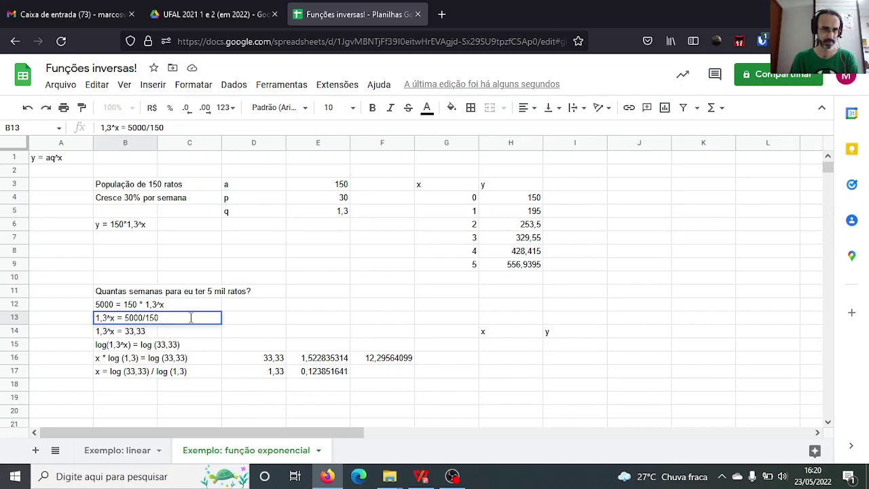
Enter 5000 in I15 under the y header.
{"action": "left_click", "coordinate": [576, 345]}
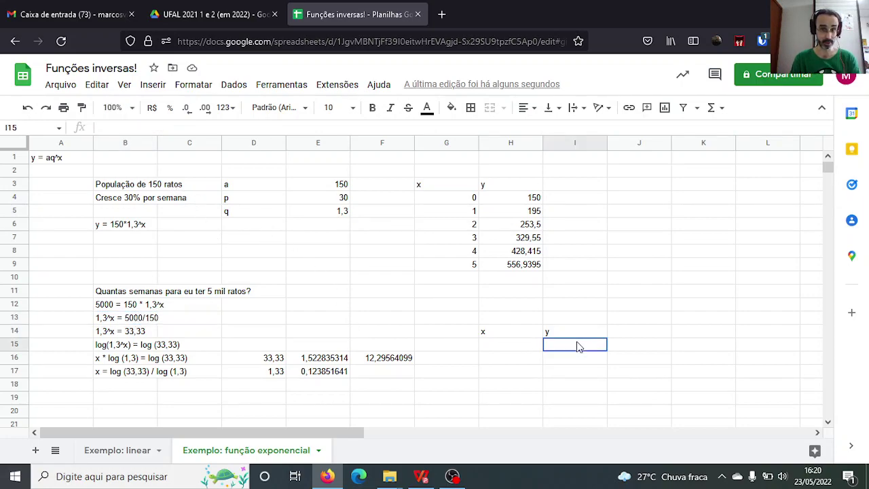
{"action": "type", "text": "5000"}
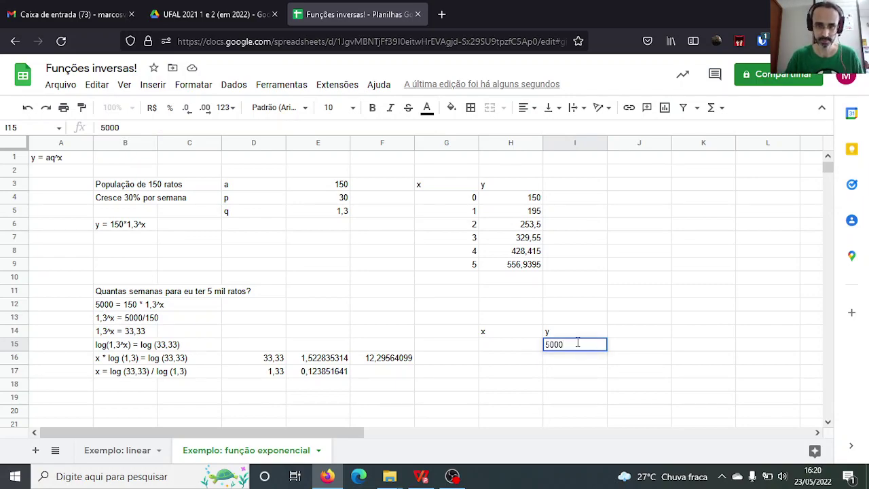
{"action": "key", "text": "Left"}
Enter the formula =log10(I15/$E$3) in H15 under the x header, with an absolute reference to E3.
{"action": "type", "text": "="}
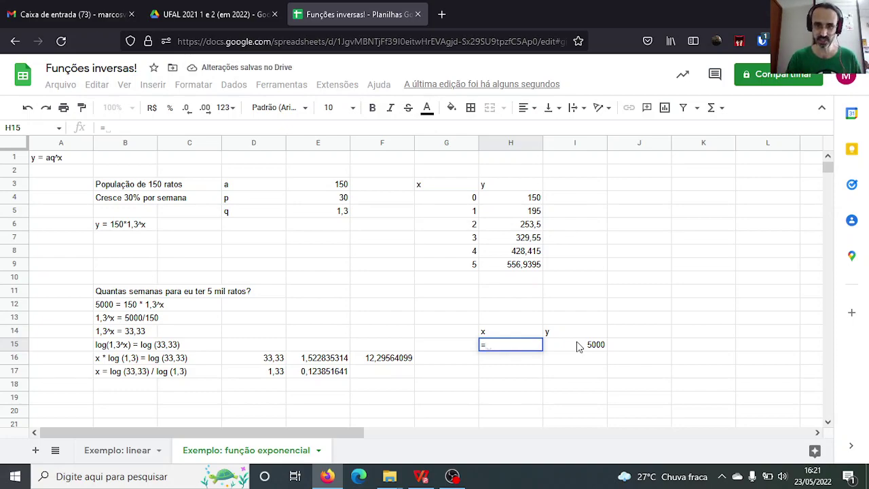
{"action": "type", "text": "lo"}
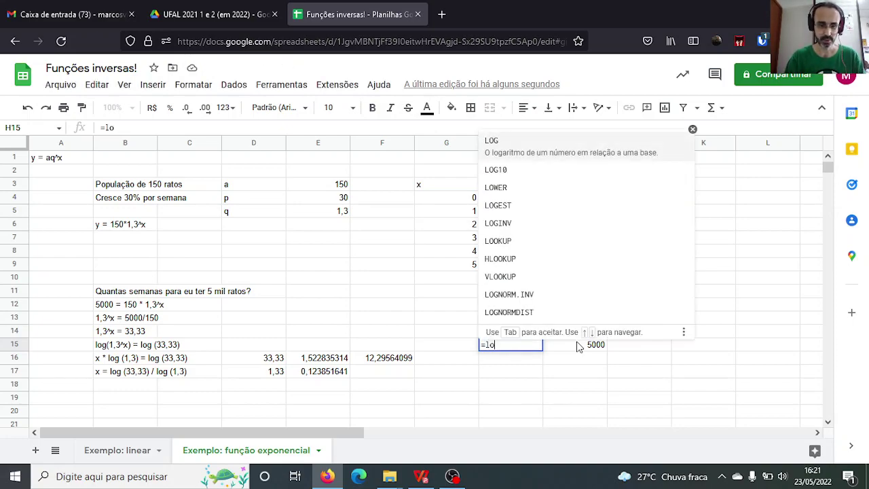
{"action": "type", "text": "g10("}
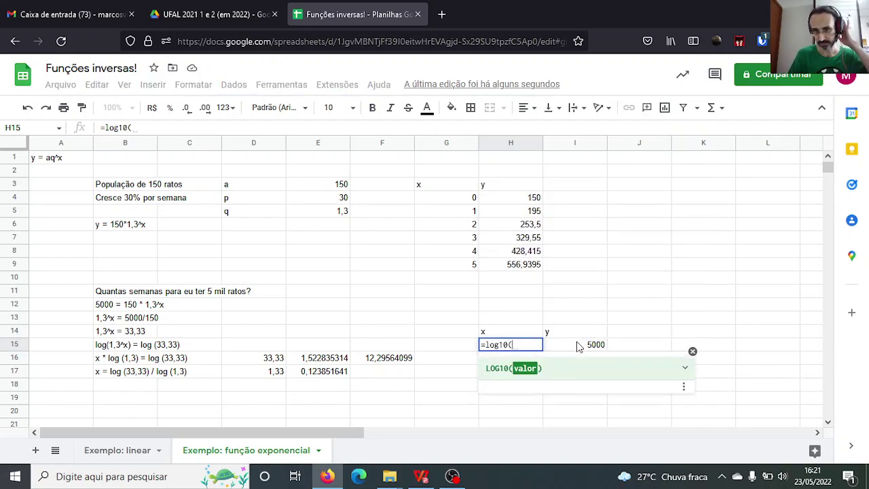
{"action": "left_click", "coordinate": [577, 346]}
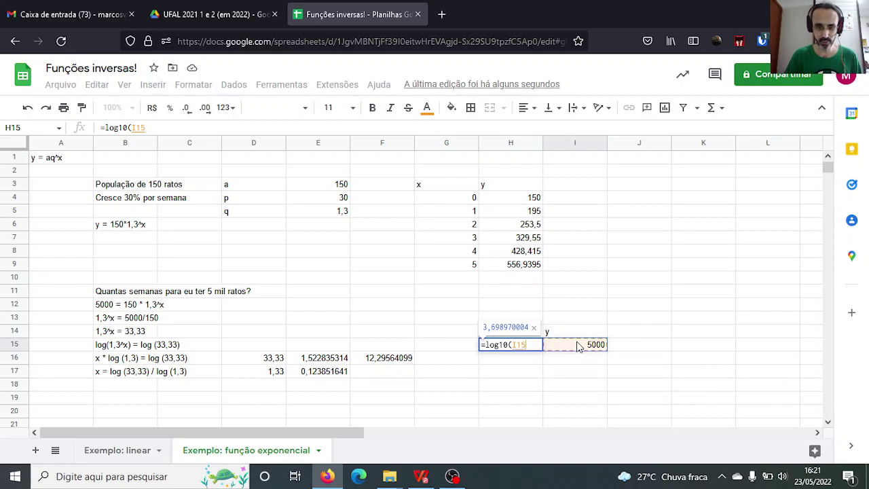
{"action": "type", "text": "/150"}
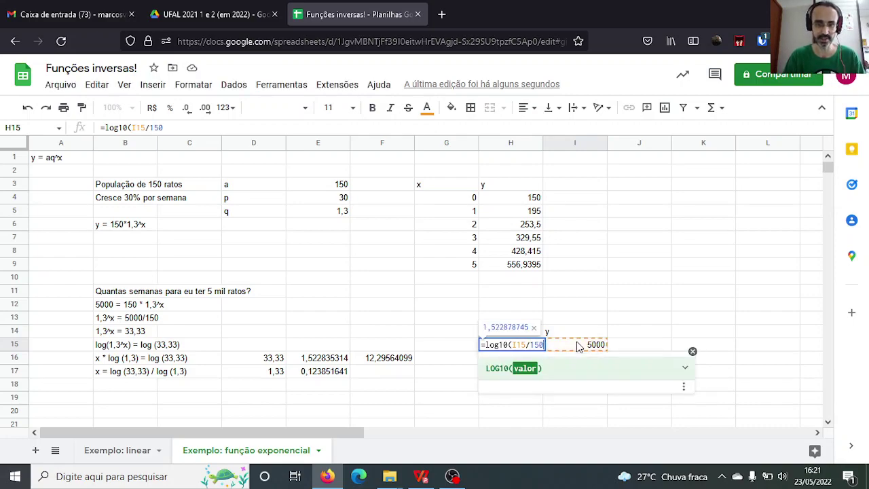
{"action": "key", "text": "BackSpace"}
{"action": "key", "text": "BackSpace"}
{"action": "key", "text": "BackSpace"}
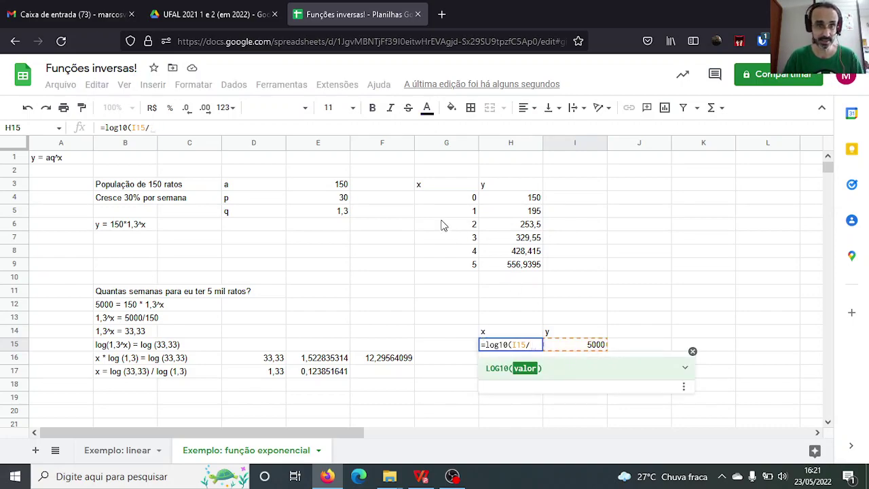
{"action": "left_click", "coordinate": [324, 187]}
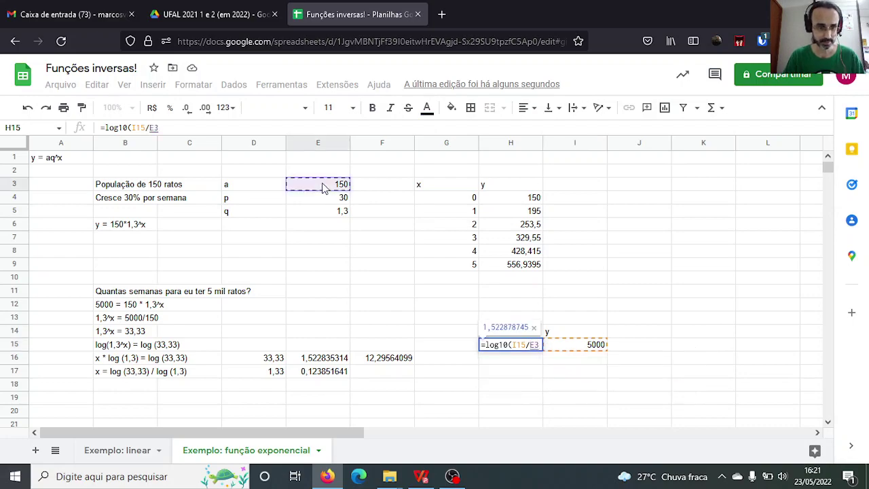
{"action": "key", "text": "F4"}
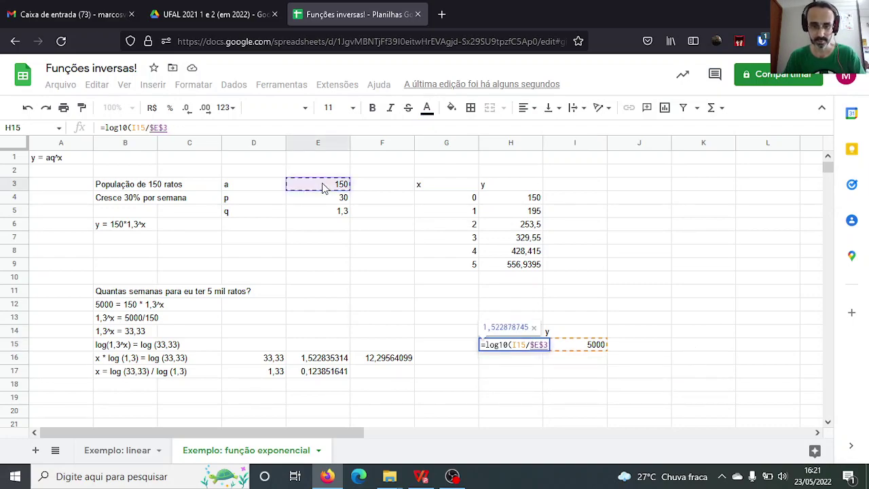
{"action": "key", "text": "Return"}
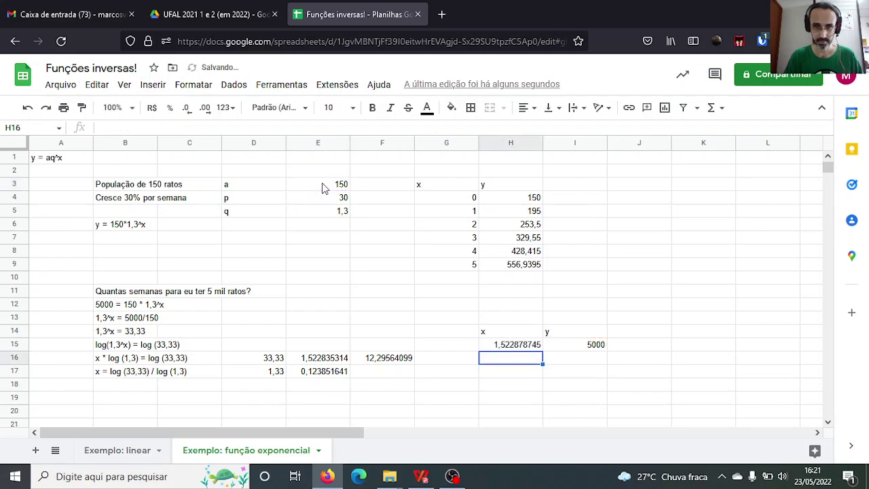
Extend the H15 formula by dividing it by log10($E$5), giving =log10(I15/$E$3)/log10($E$5).
{"action": "key", "text": "Up"}
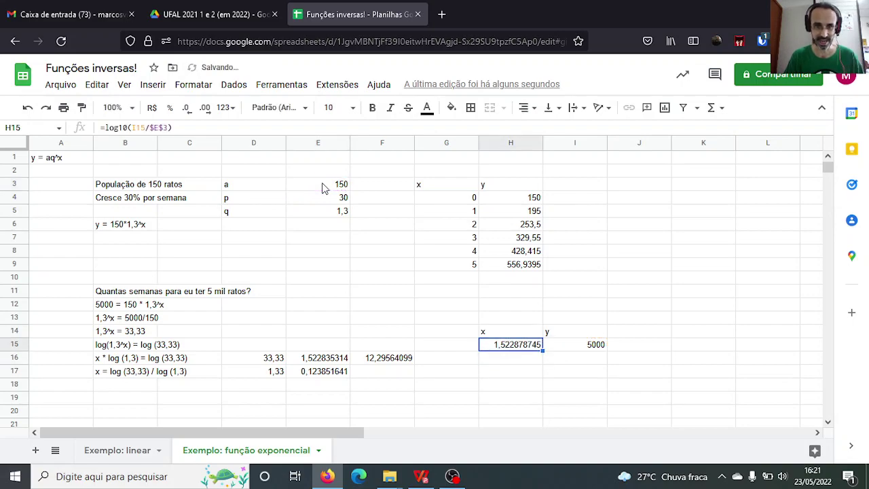
{"action": "left_click", "coordinate": [193, 128]}
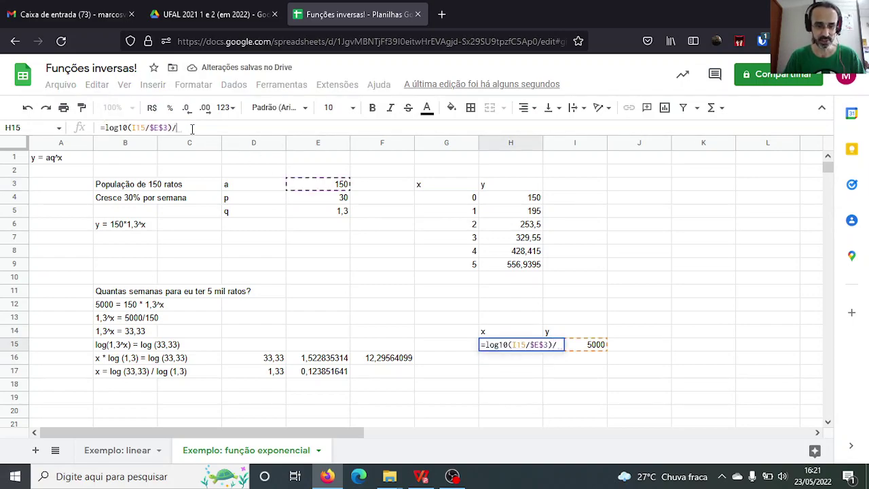
{"action": "type", "text": "/log10"}
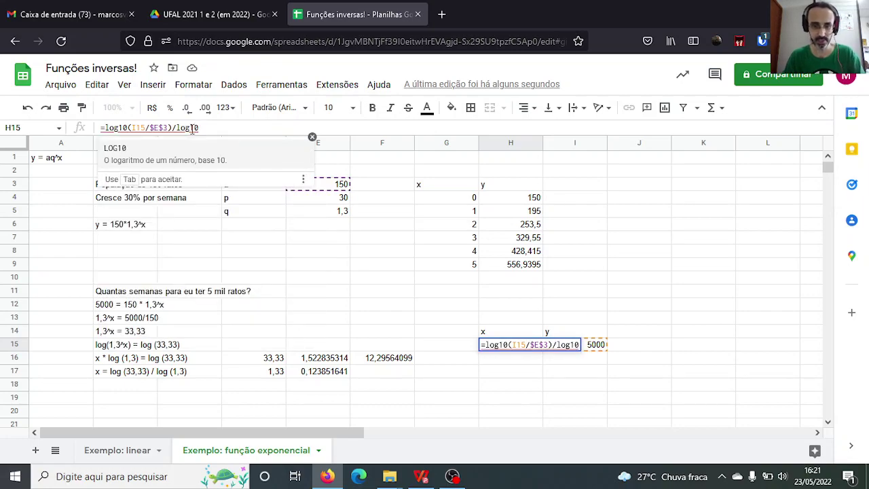
{"action": "type", "text": "("}
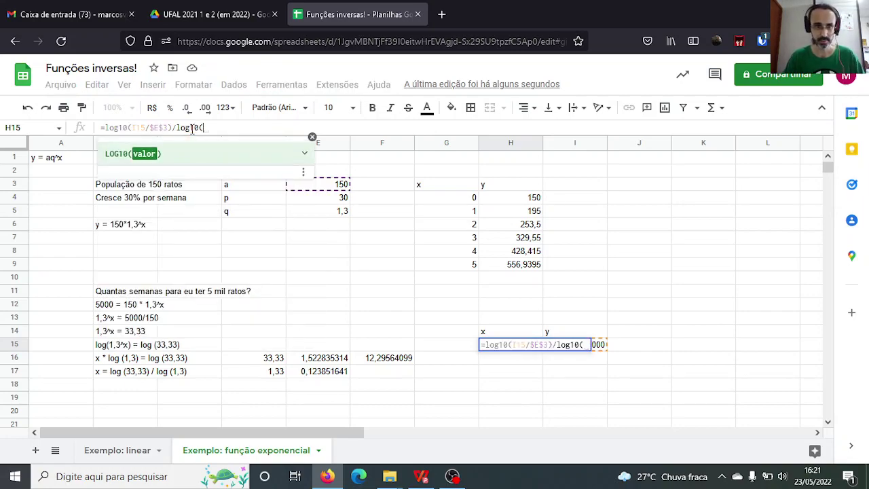
{"action": "left_click", "coordinate": [311, 211]}
{"action": "key", "text": "F4"}
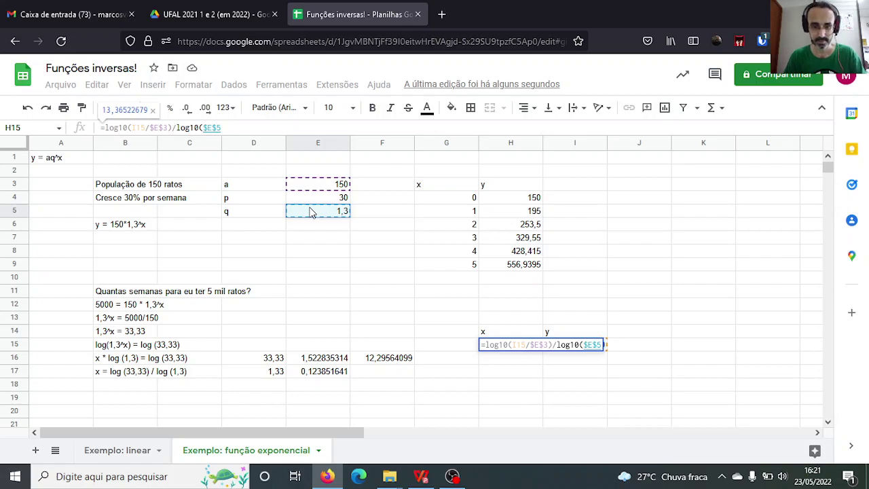
{"action": "type", "text": ")"}
{"action": "key", "text": "Return"}
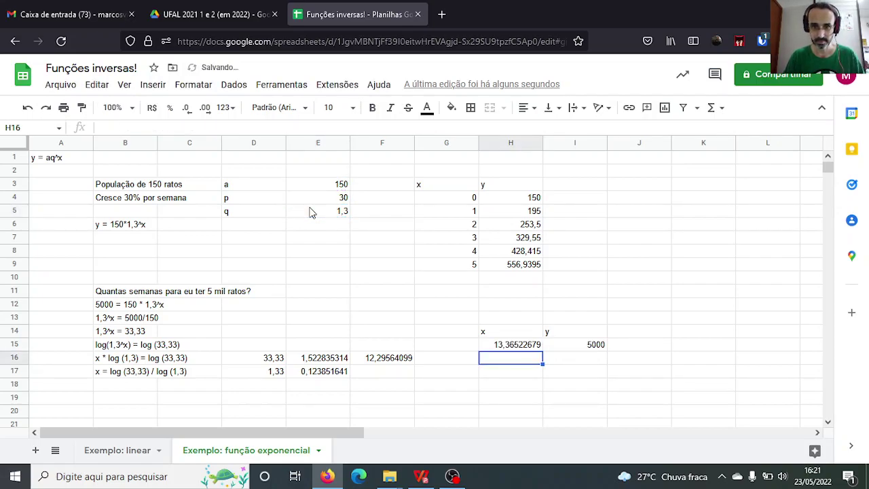
{"action": "key", "text": "Up"}
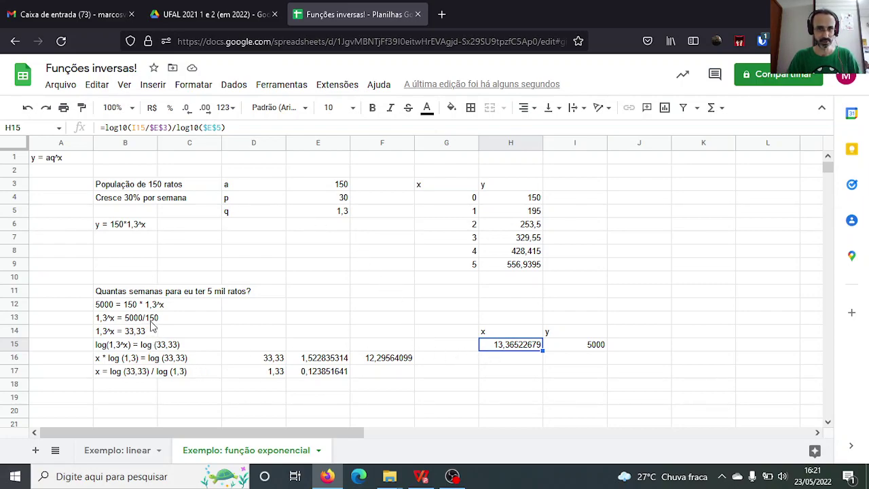
Enter the formula =5000/150 in E13, beside the line 1,3^x = 5000/150.
{"action": "left_click", "coordinate": [321, 323]}
{"action": "left_click", "coordinate": [527, 346]}
{"action": "double_click", "coordinate": [526, 347]}
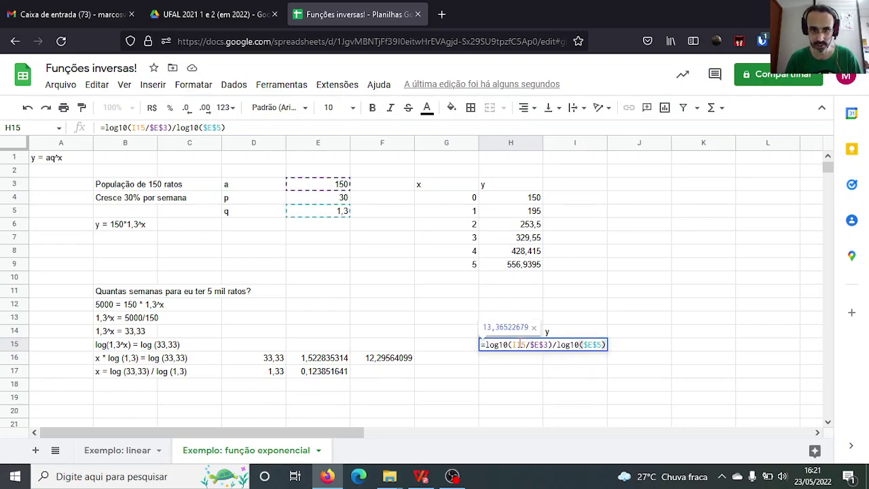
{"action": "left_click", "coordinate": [516, 345]}
{"action": "key", "text": "Escape"}
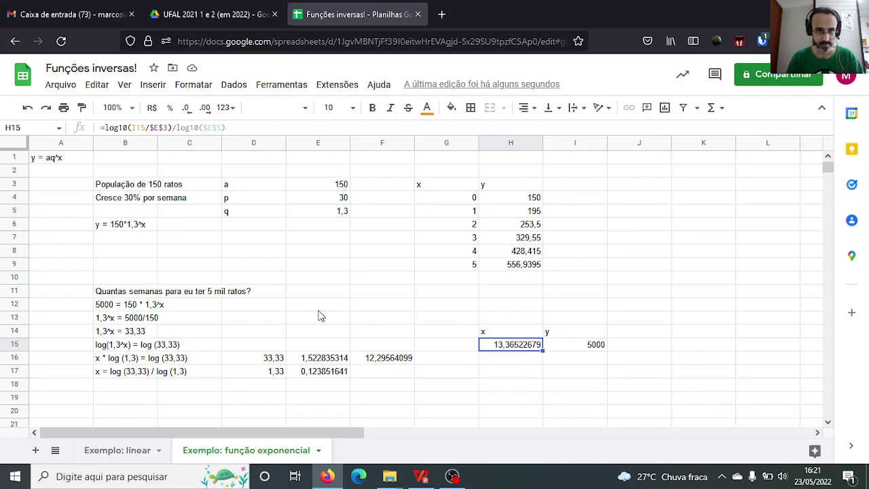
{"action": "left_click", "coordinate": [303, 314]}
{"action": "type", "text": "=50"}
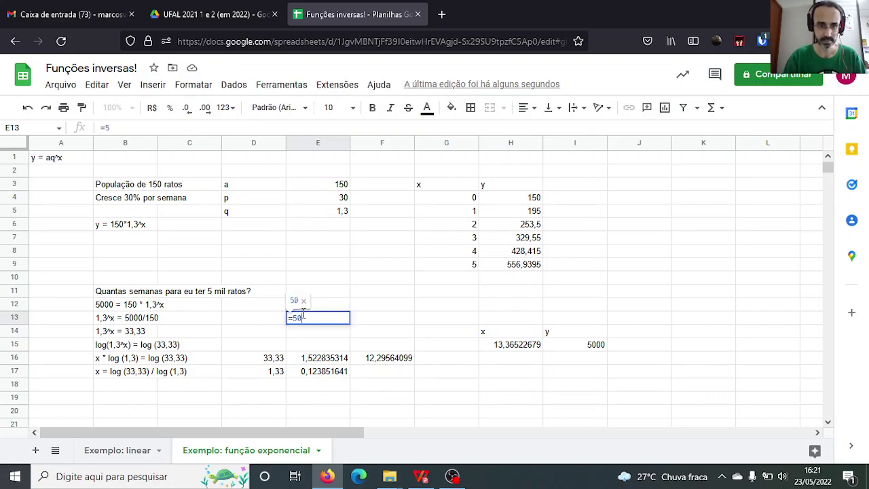
{"action": "type", "text": "00/150"}
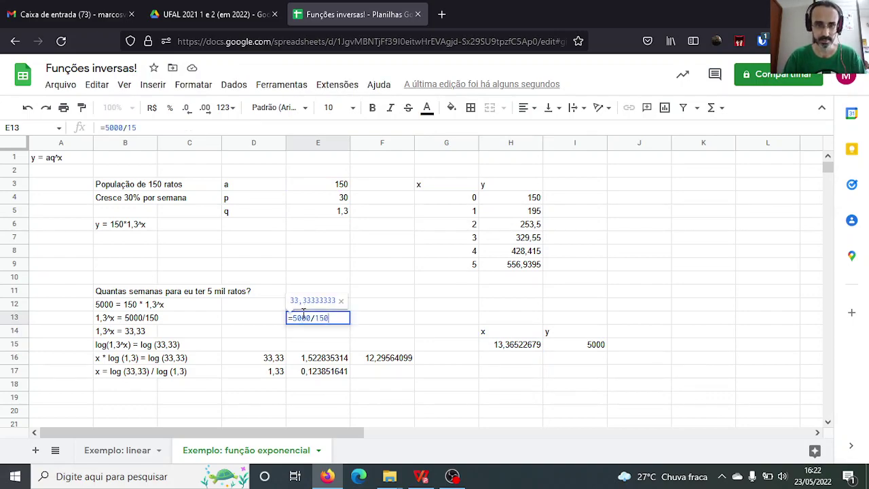
{"action": "key", "text": "Return"}
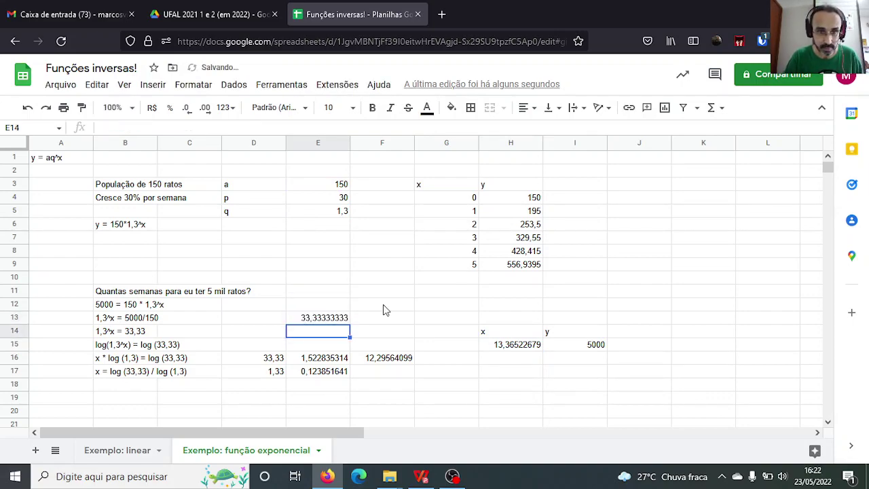
Replace I15/$E$3 with 33,33 inside the first logarithm of the H15 formula.
{"action": "left_click", "coordinate": [527, 346]}
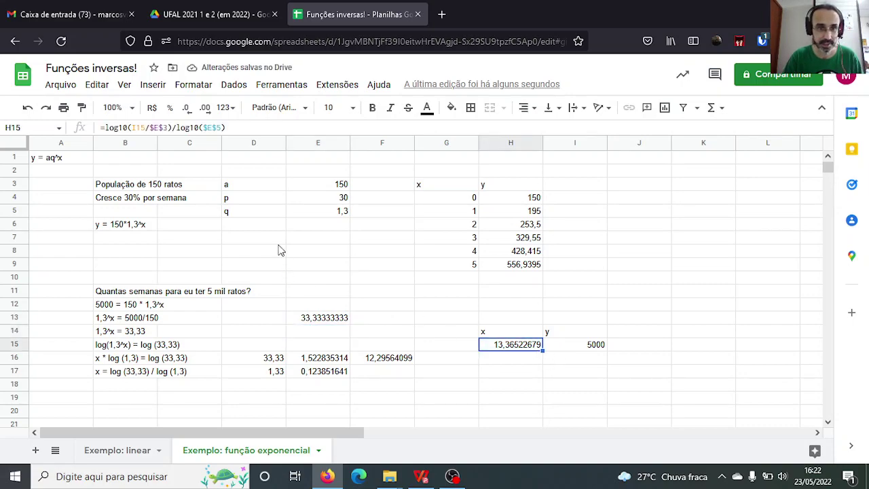
{"action": "left_click", "coordinate": [224, 127]}
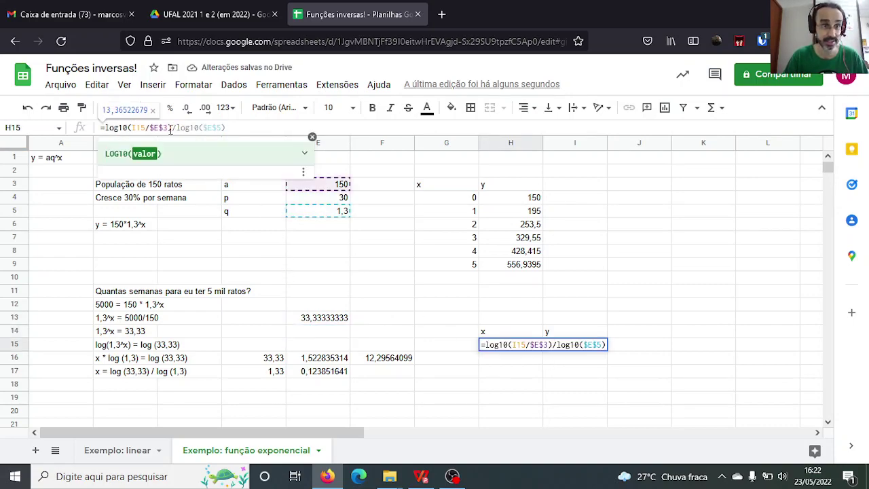
{"action": "key", "text": "shift+Left"}
{"action": "key", "text": "shift+Left"}
{"action": "key", "text": "shift+Left"}
{"action": "key", "text": "shift+Left"}
{"action": "key", "text": "shift+Left"}
{"action": "key", "text": "shift+Left"}
{"action": "key", "text": "shift+Left"}
{"action": "key", "text": "shift+Left"}
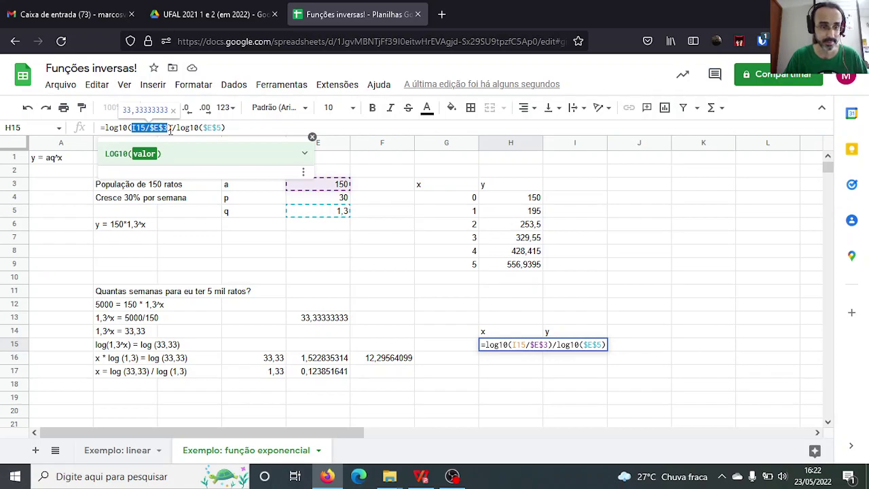
{"action": "type", "text": "33,33"}
{"action": "key", "text": "Return"}
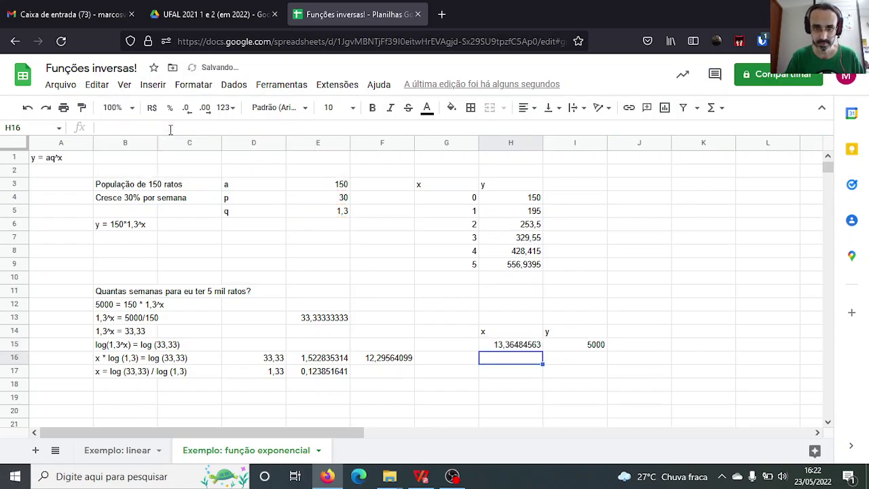
Examine the contents and formulas of the manual logarithm calculation in D16:F17.
{"action": "key", "text": "Left"}
{"action": "key", "text": "Left"}
{"action": "key", "text": "Left"}
{"action": "key", "text": "Left"}
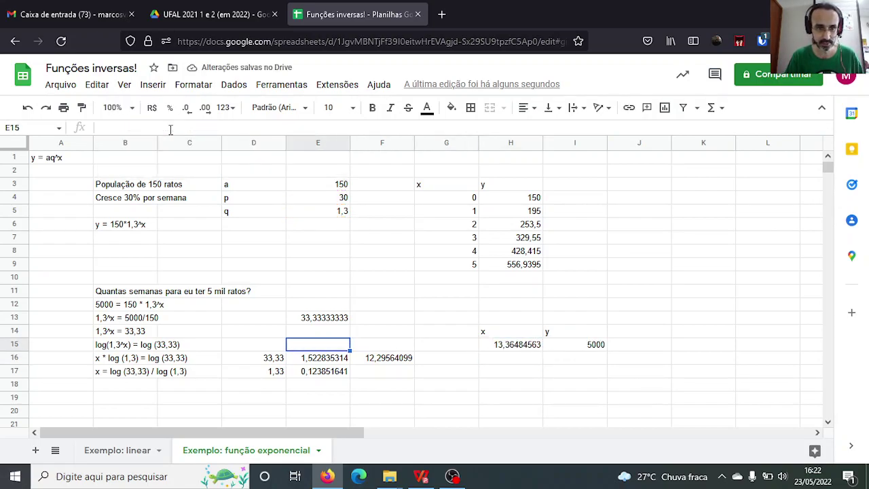
{"action": "key", "text": "Right"}
{"action": "key", "text": "Down"}
{"action": "key", "text": "Up"}
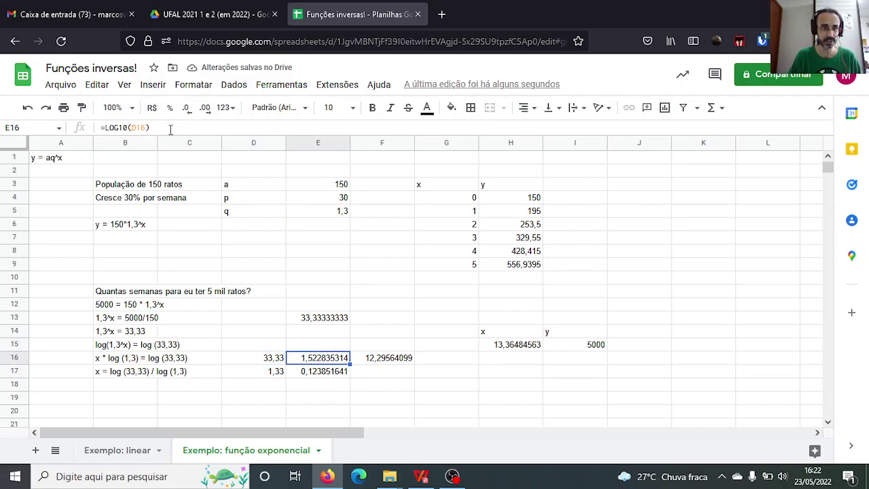
{"action": "key", "text": "Right"}
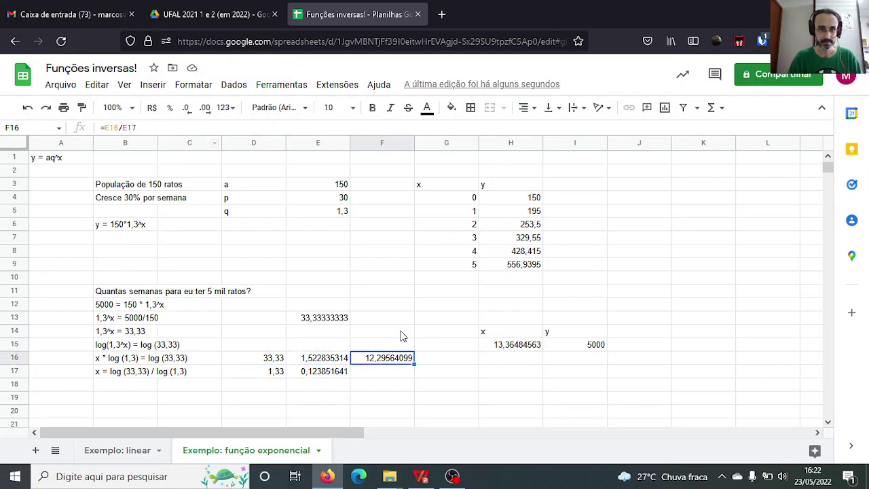
{"action": "double_click", "coordinate": [379, 363]}
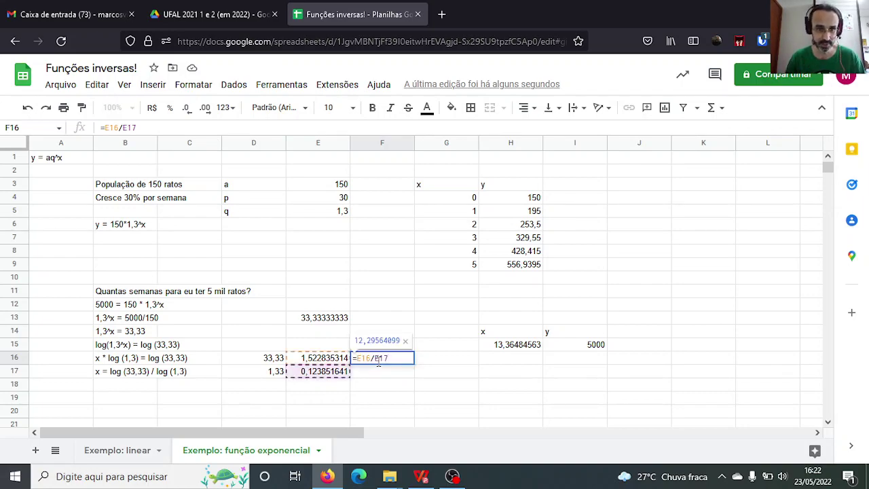
{"action": "key", "text": "Escape"}
{"action": "key", "text": "Left"}
{"action": "key", "text": "Left"}
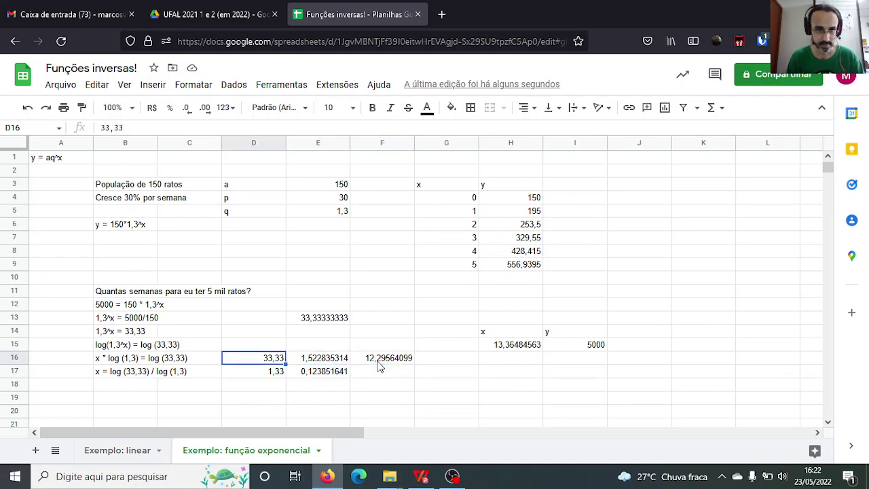
{"action": "key", "text": "Down"}
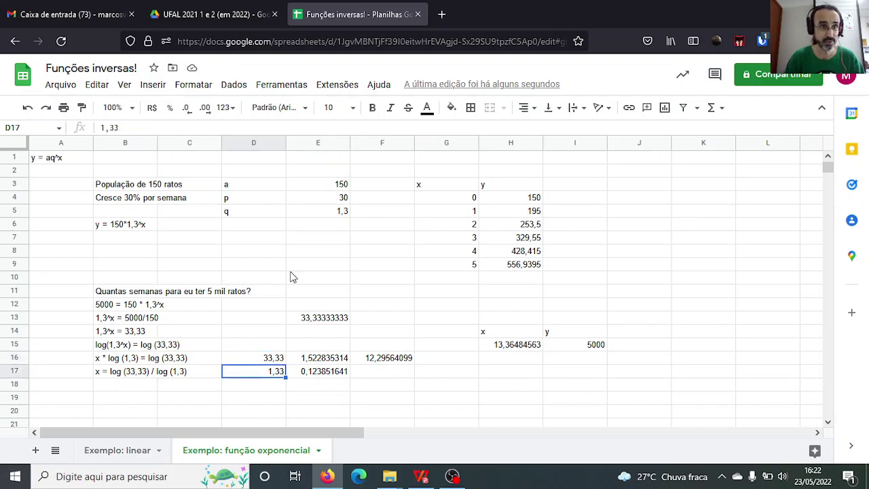
Correct the value in D17 to 1,3.
{"action": "left_click", "coordinate": [167, 127]}
{"action": "key", "text": "BackSpace"}
{"action": "key", "text": "Return"}
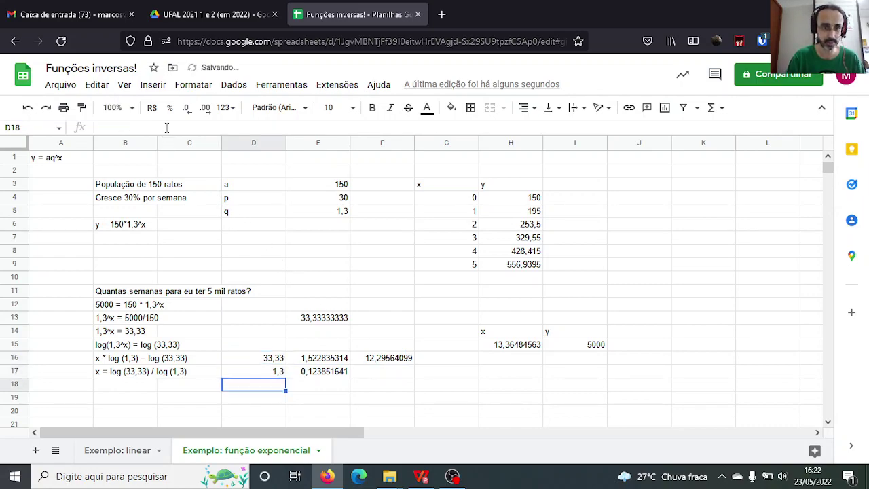
Undo the last two edits, restoring D17 and the H15 formula =log10(I15/$E$3)/log10($E$5).
{"action": "key", "text": "Right"}
{"action": "key", "text": "Right"}
{"action": "key", "text": "Right"}
{"action": "key", "text": "Right"}
{"action": "key", "text": "Up"}
{"action": "key", "text": "Up"}
{"action": "key", "text": "Up"}
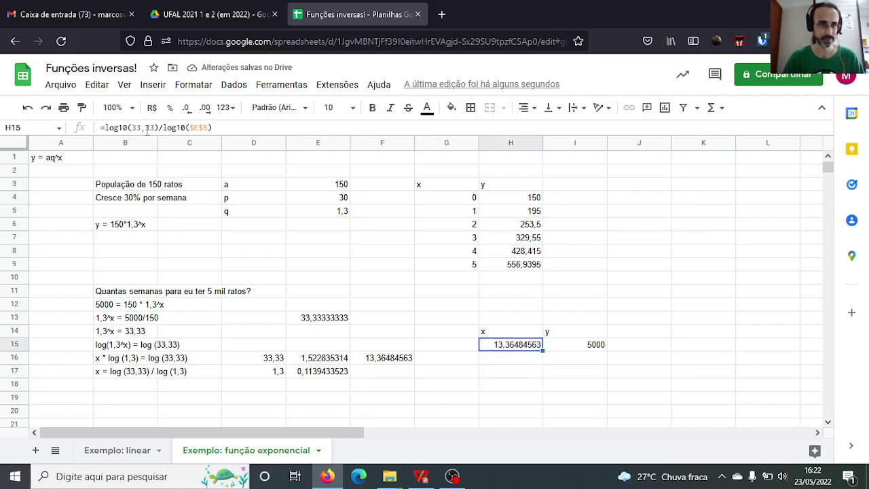
{"action": "key", "text": "ctrl+z"}
{"action": "key", "text": "ctrl+z"}
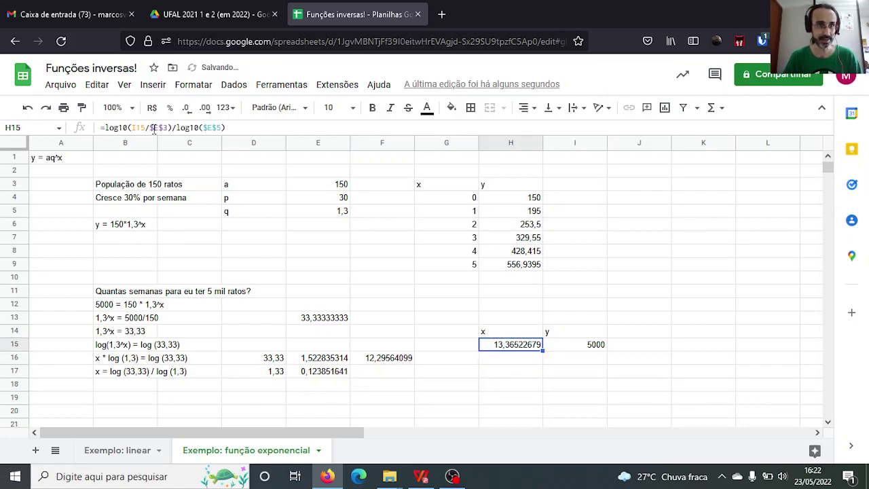
{"action": "key", "text": "Return"}
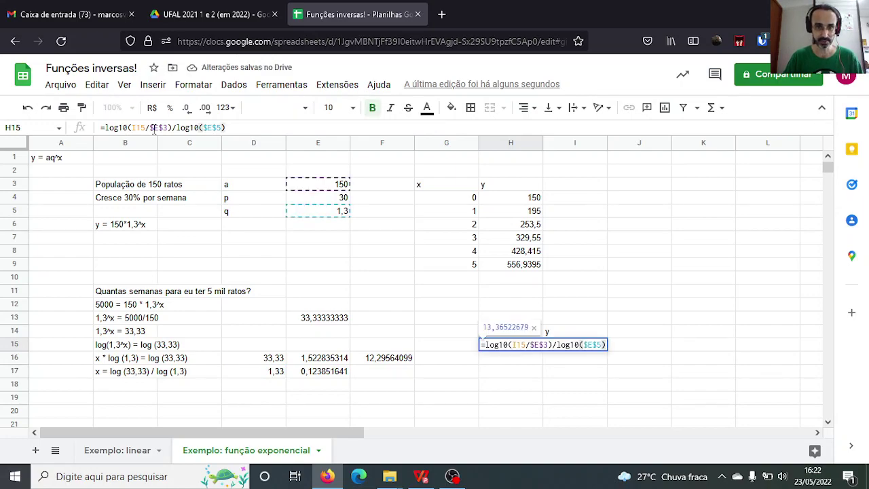
{"action": "key", "text": "Return"}
Set D17 to 1,3 so the manual calculation uses the right growth factor.
{"action": "key", "text": "Left"}
{"action": "key", "text": "Left"}
{"action": "key", "text": "Left"}
{"action": "key", "text": "Left"}
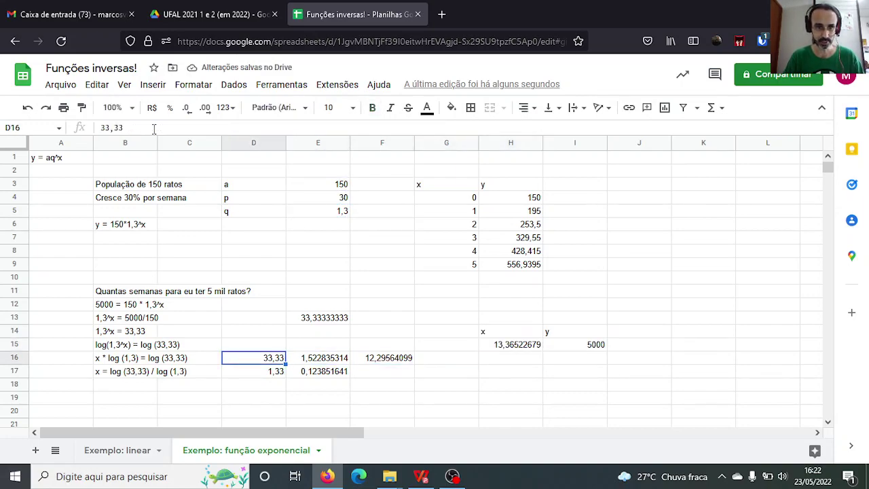
{"action": "key", "text": "Down"}
{"action": "type", "text": "1,3"}
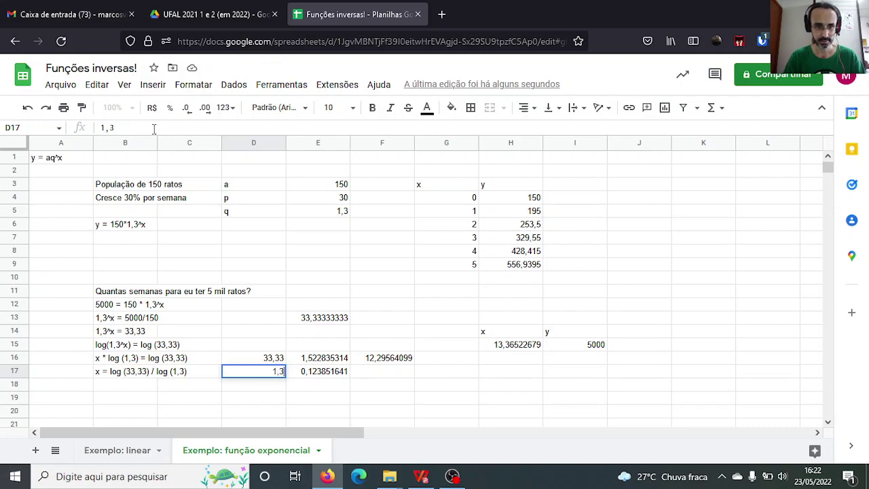
{"action": "key", "text": "Return"}
Compare the manual result in F16 with the formula result in H15.
{"action": "key", "text": "Right"}
{"action": "key", "text": "Right"}
{"action": "key", "text": "Right"}
{"action": "key", "text": "Up"}
{"action": "key", "text": "Up"}
{"action": "key", "text": "Left"}
{"action": "key", "text": "Right"}
{"action": "key", "text": "Right"}
{"action": "key", "text": "Up"}
{"action": "key", "text": "Left"}
{"action": "key", "text": "Left"}
{"action": "key", "text": "Down"}
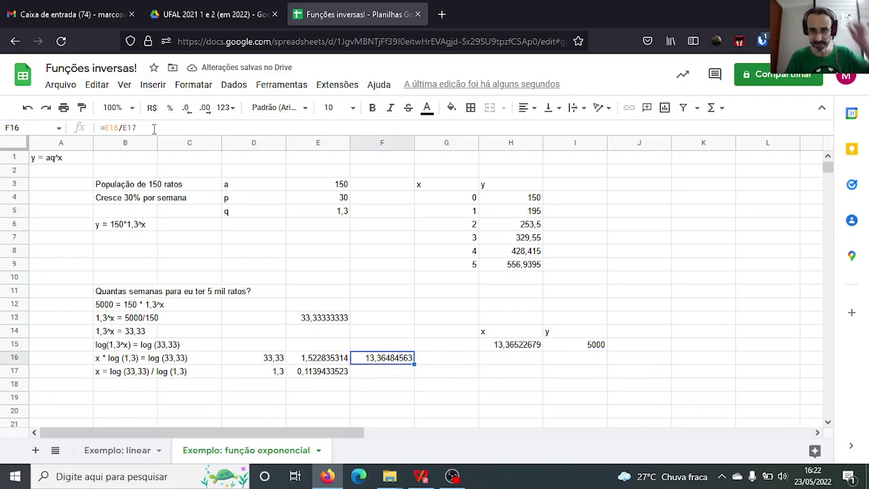
{"action": "key", "text": "Right"}
{"action": "key", "text": "Right"}
{"action": "key", "text": "Up"}
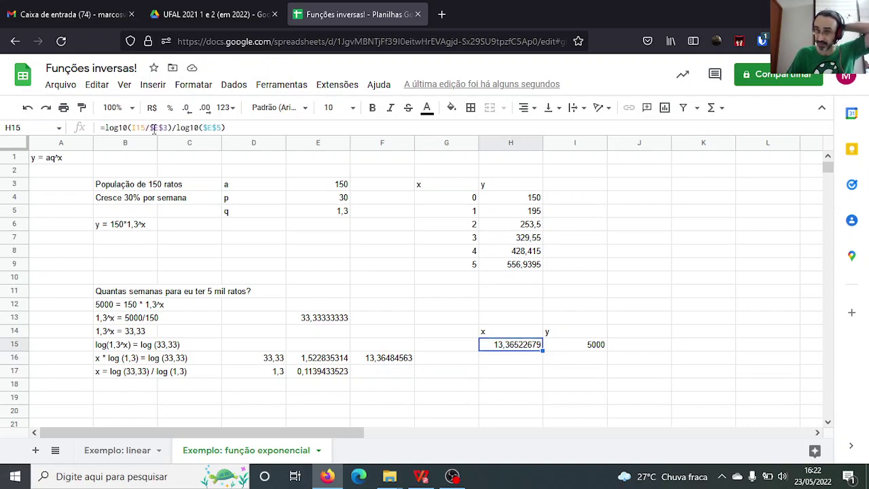
Reduce the number of decimals displayed in H15 to two.
{"action": "left_click", "coordinate": [189, 110]}
{"action": "left_click", "coordinate": [188, 111]}
{"action": "left_click", "coordinate": [189, 111]}
{"action": "left_click", "coordinate": [189, 111]}
{"action": "left_click", "coordinate": [189, 111]}
{"action": "left_click", "coordinate": [188, 110]}
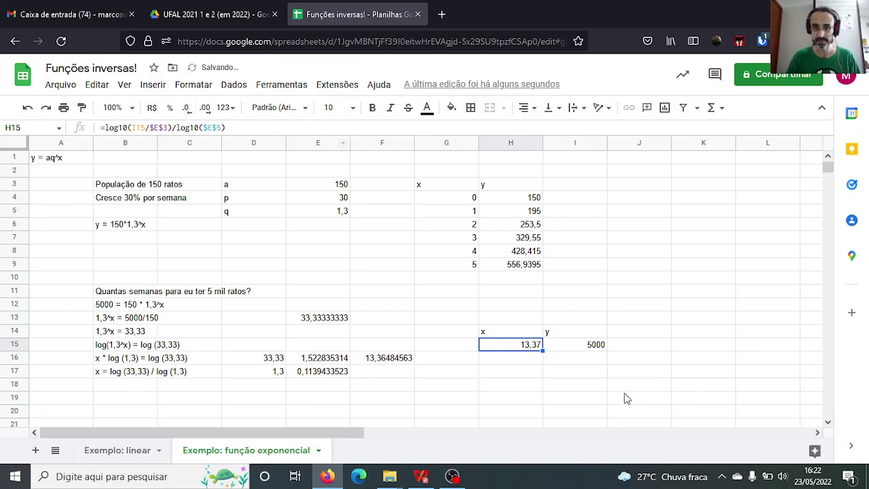
{"action": "left_click", "coordinate": [501, 360]}
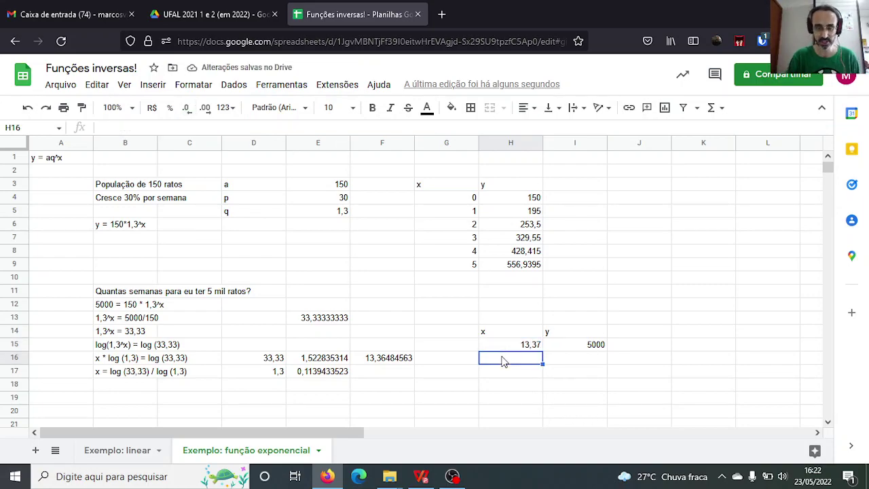
{"action": "key", "text": "Up"}
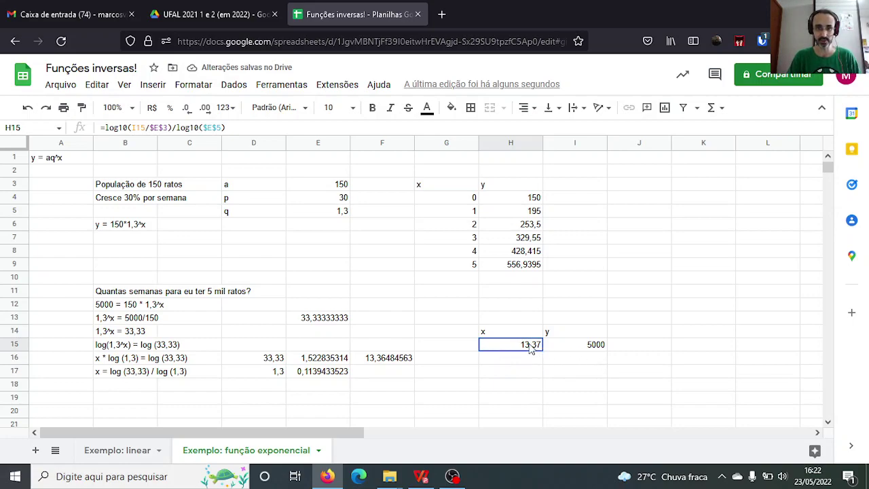
{"action": "double_click", "coordinate": [531, 344]}
{"action": "key", "text": "Escape"}
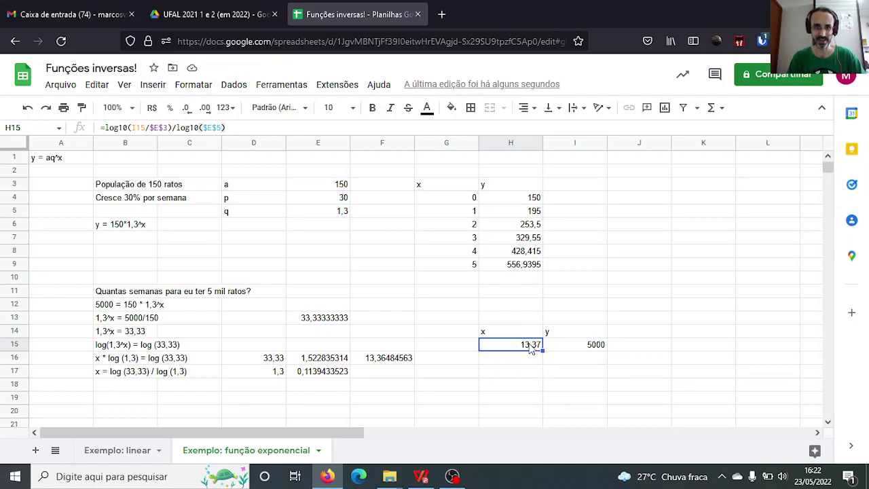
Review the step-by-step solution in B10:F17 alongside the x and y values in H15:I15.
{"action": "left_click", "coordinate": [488, 379]}
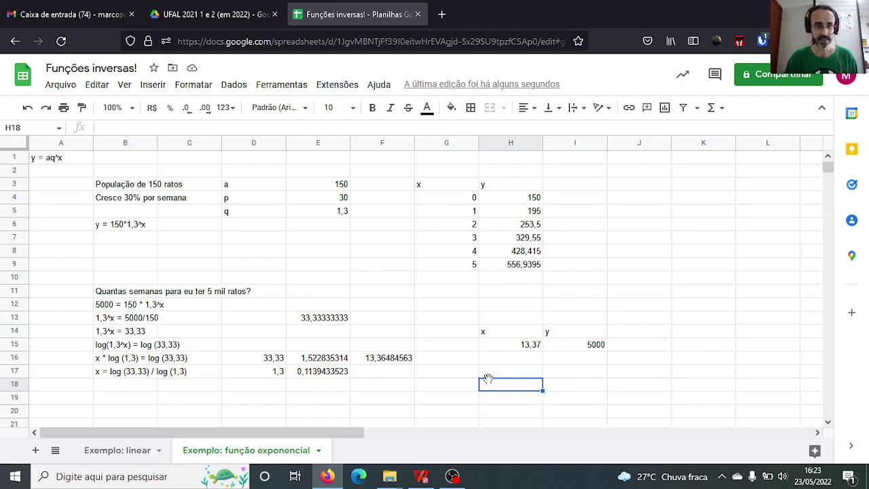
{"action": "left_click_drag", "start_coordinate": [101, 280], "coordinate": [384, 385]}
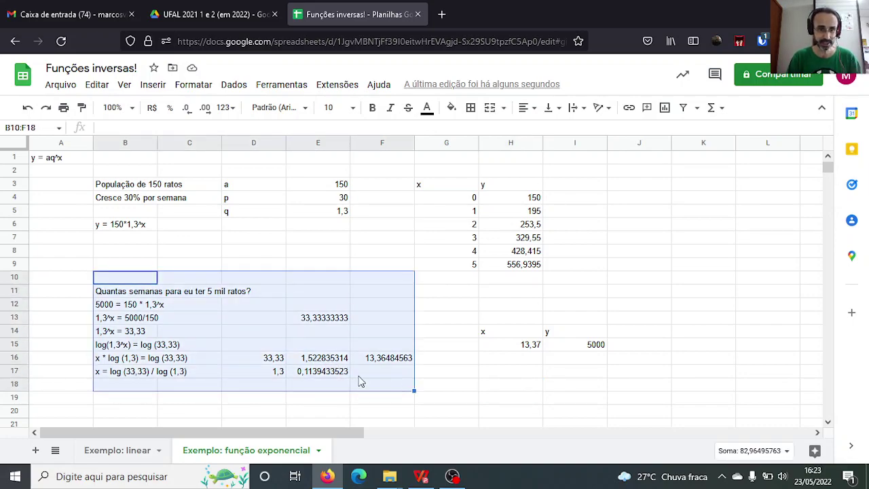
{"action": "left_click", "coordinate": [140, 310]}
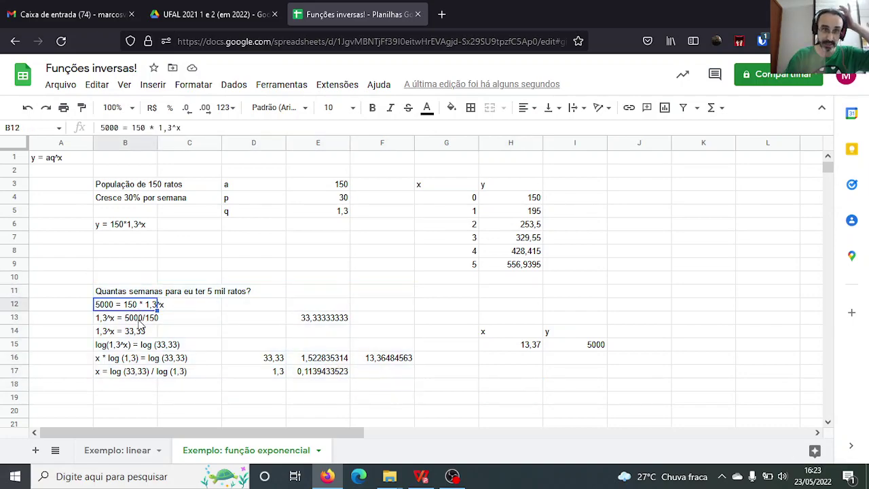
{"action": "left_click", "coordinate": [277, 359]}
{"action": "left_click", "coordinate": [325, 360]}
{"action": "left_click", "coordinate": [398, 359]}
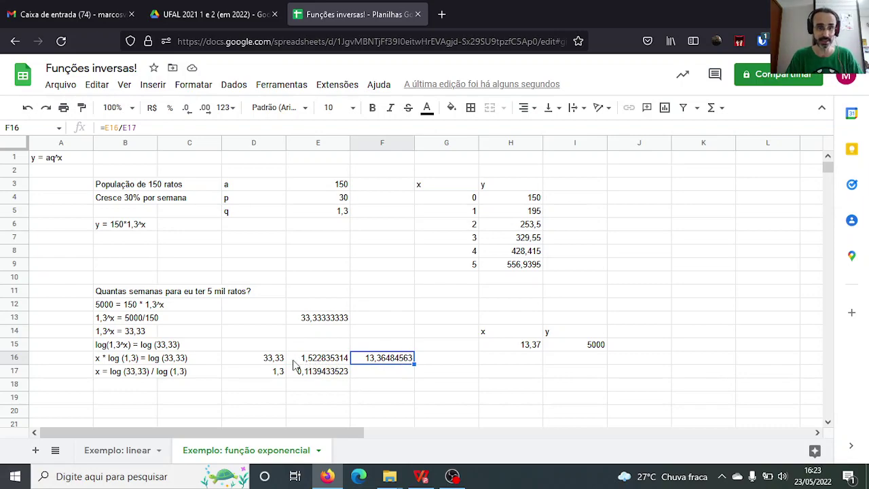
{"action": "left_click", "coordinate": [269, 363]}
{"action": "left_click_drag", "start_coordinate": [270, 364], "coordinate": [365, 374]}
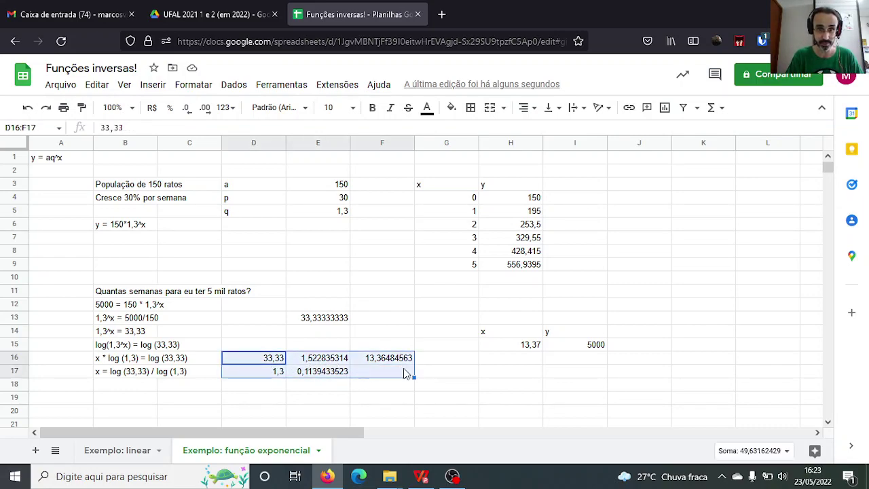
{"action": "left_click", "coordinate": [528, 360]}
{"action": "left_click", "coordinate": [502, 345]}
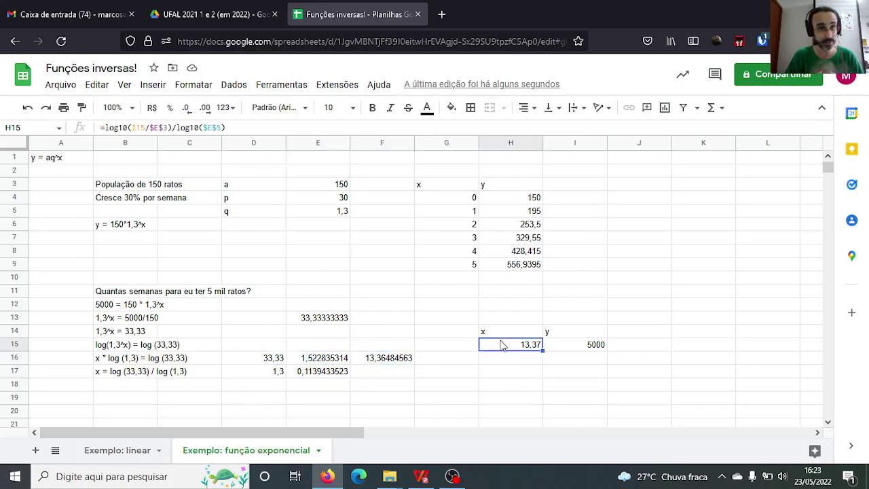
{"action": "left_click_drag", "start_coordinate": [502, 346], "coordinate": [571, 345]}
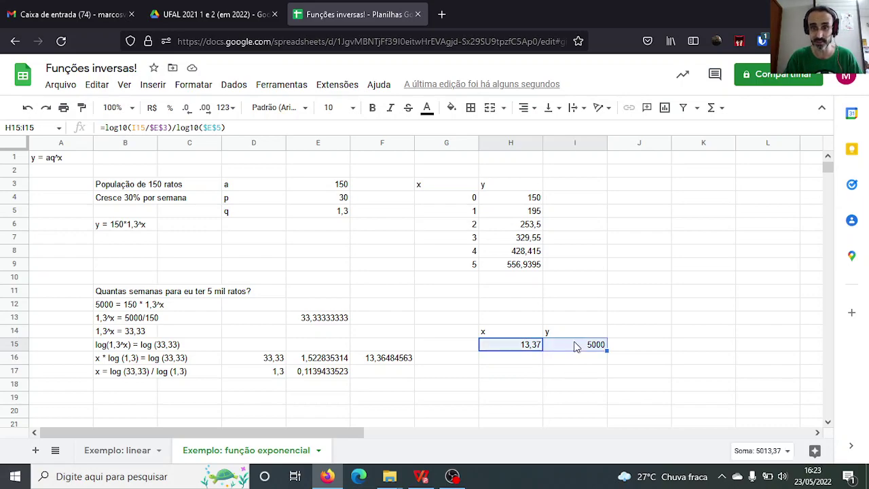
{"action": "left_click", "coordinate": [547, 365]}
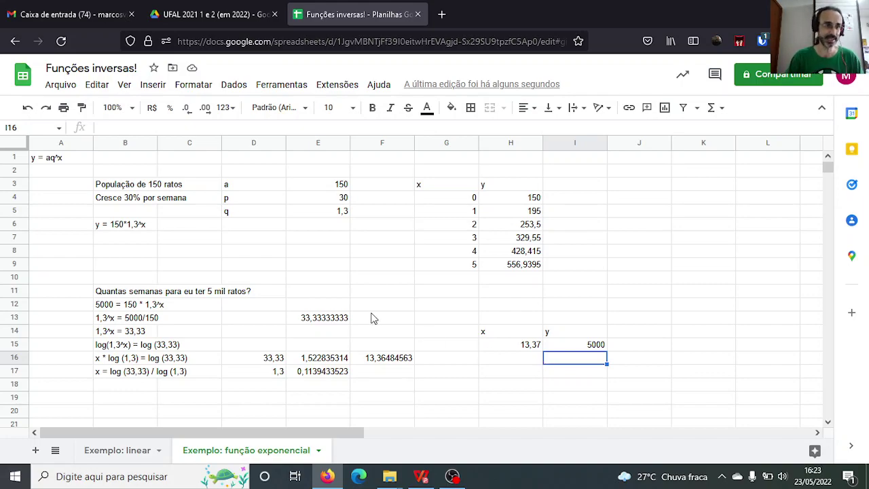
{"action": "left_click", "coordinate": [102, 282]}
{"action": "left_click_drag", "start_coordinate": [102, 281], "coordinate": [384, 378]}
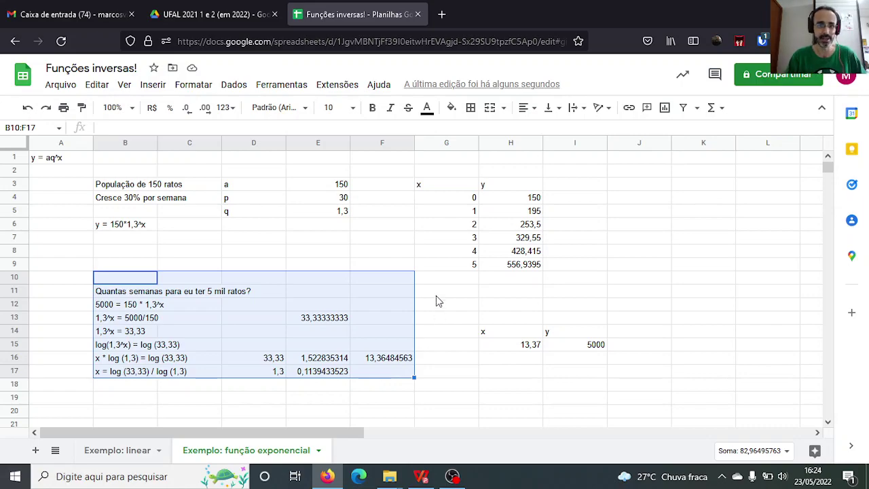
{"action": "left_click", "coordinate": [421, 251]}
{"action": "left_click", "coordinate": [387, 258]}
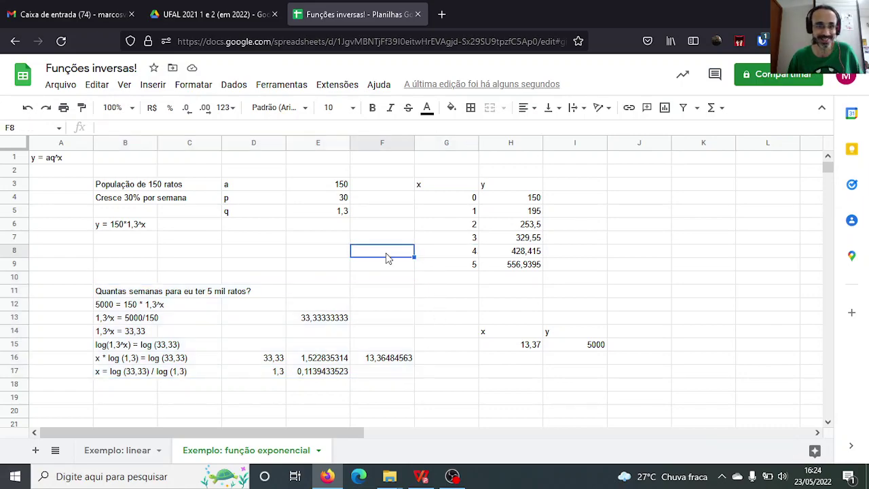